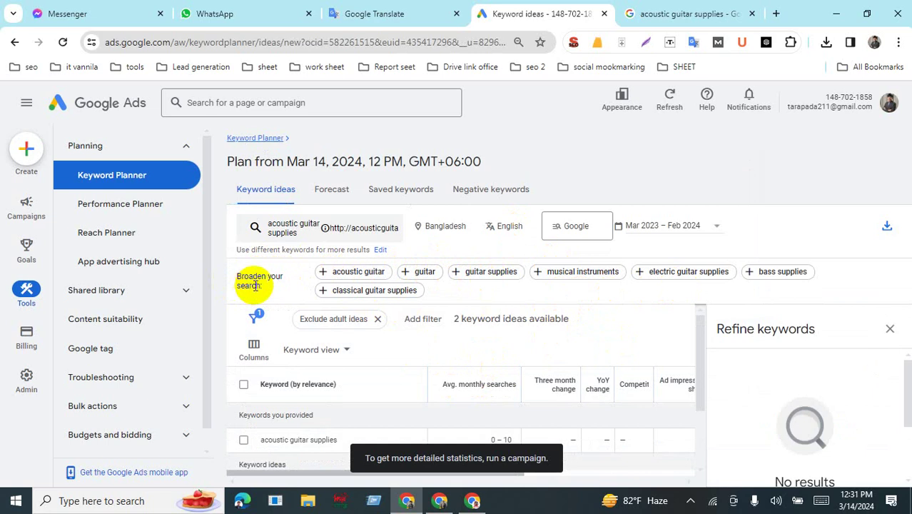
key(ctrl+plus)
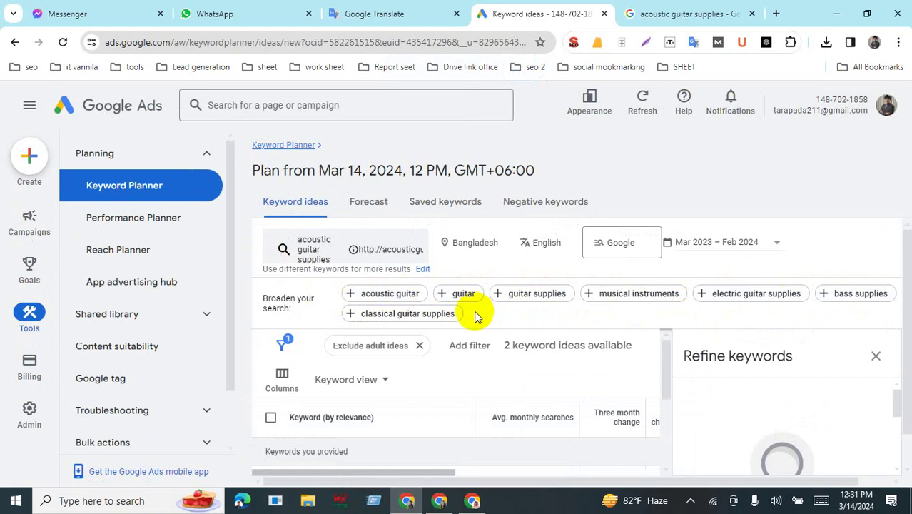
drag(477, 317, 357, 298)
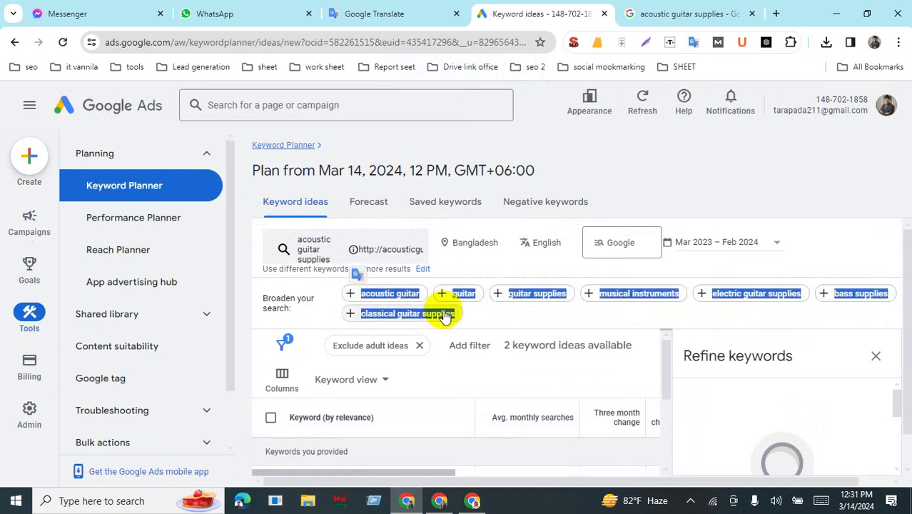
click(511, 315)
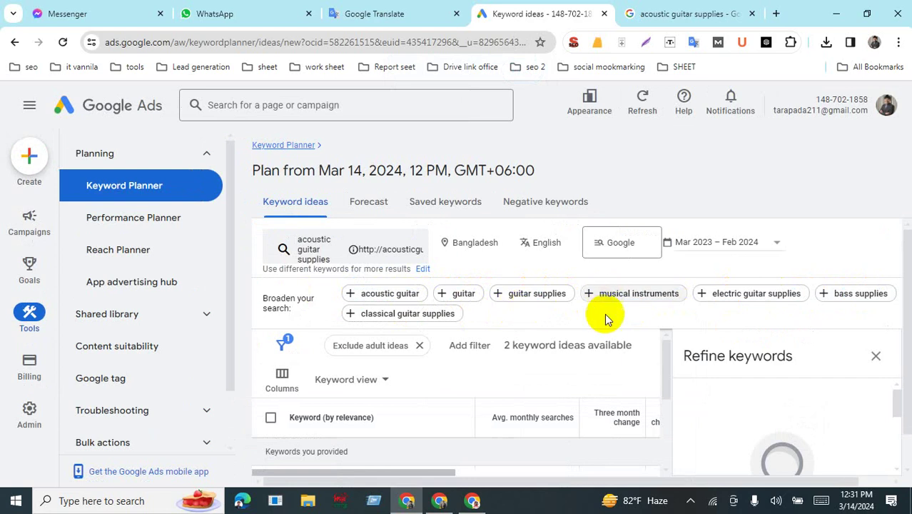
click(502, 319)
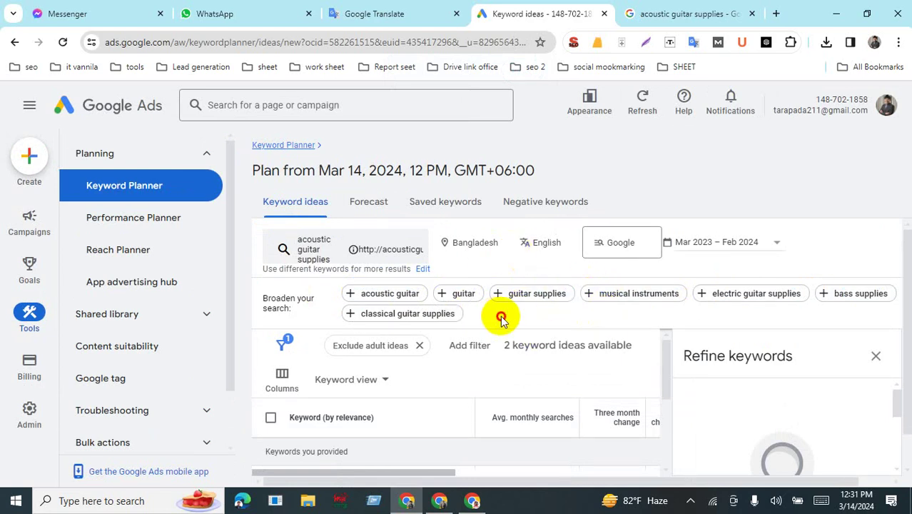
- Replace Bangladesh with United States as the targeted location for the keyword ideas and save it
click(505, 245)
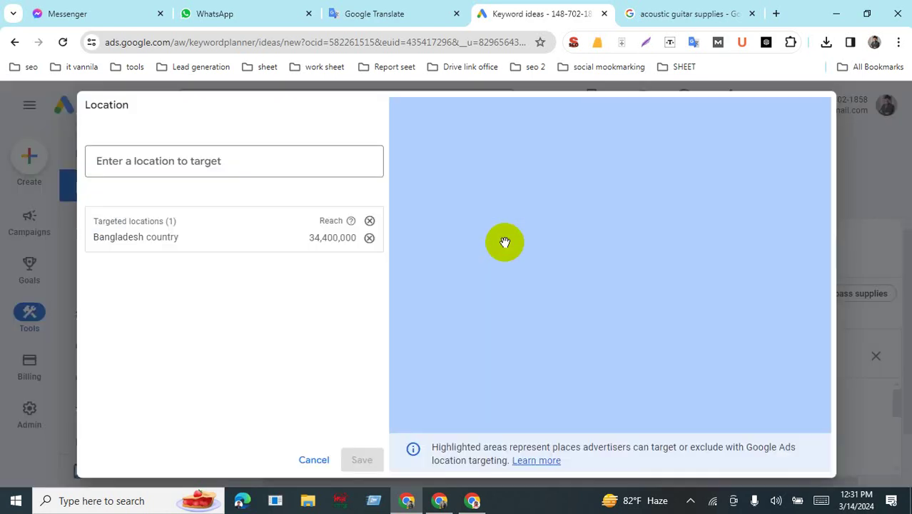
click(370, 239)
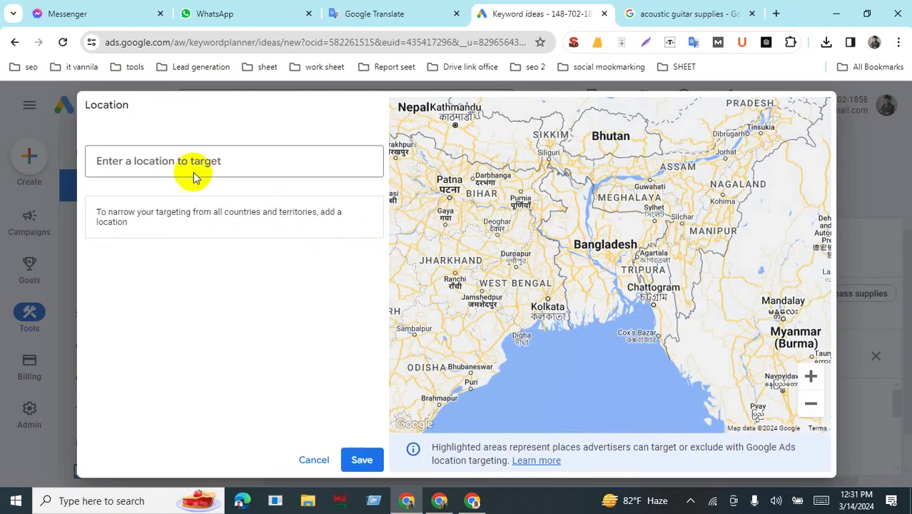
click(171, 162)
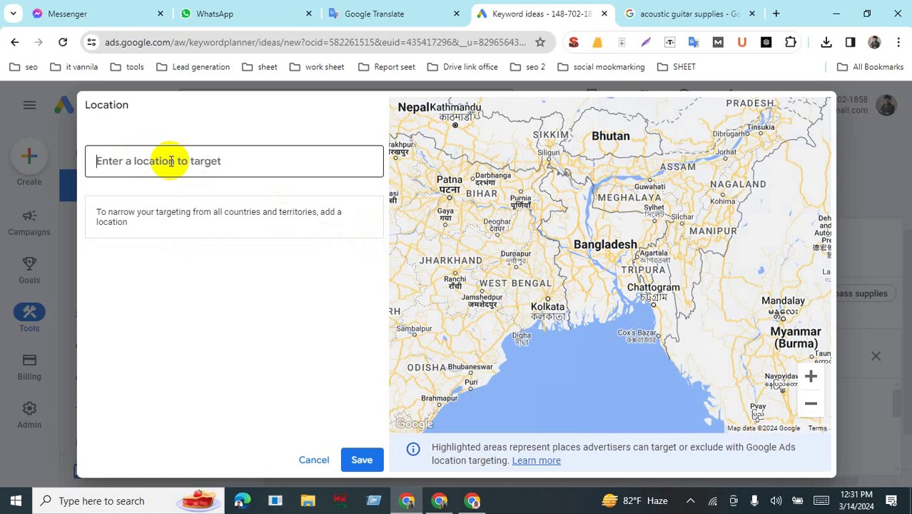
text(unite)
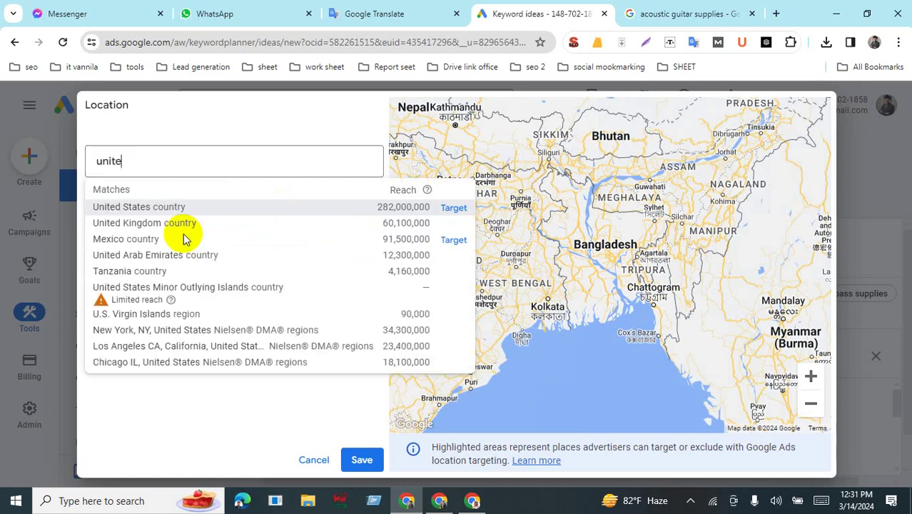
click(143, 206)
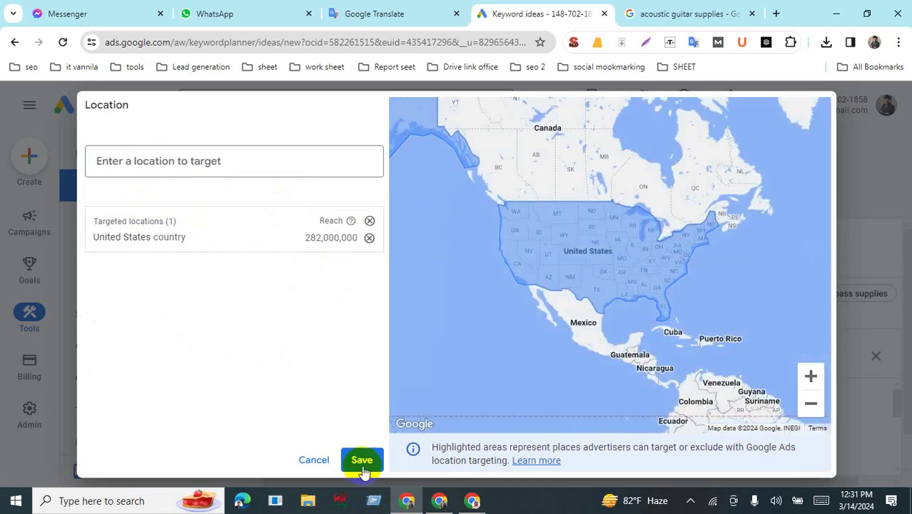
click(362, 460)
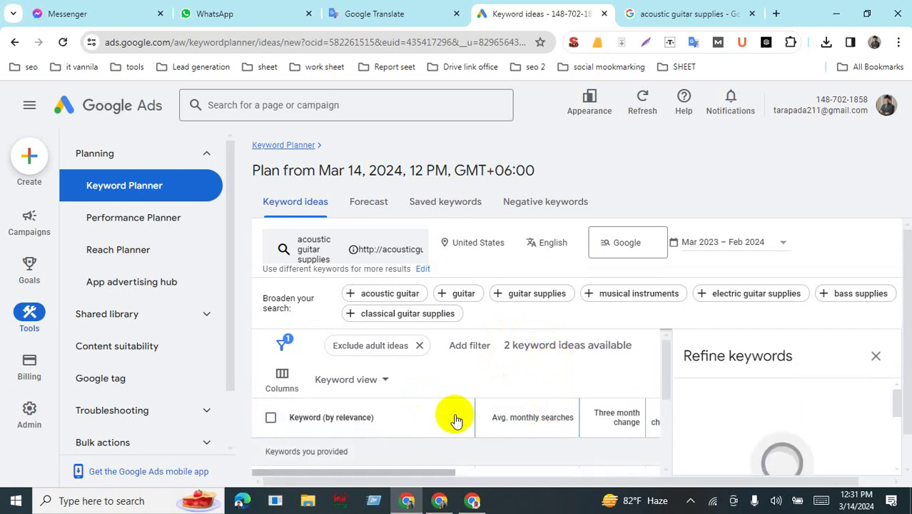
- Collapse the planning navigation menu and look over the keyword ideas for acoustic guitar supplies
scroll(908, 359, down, 1)
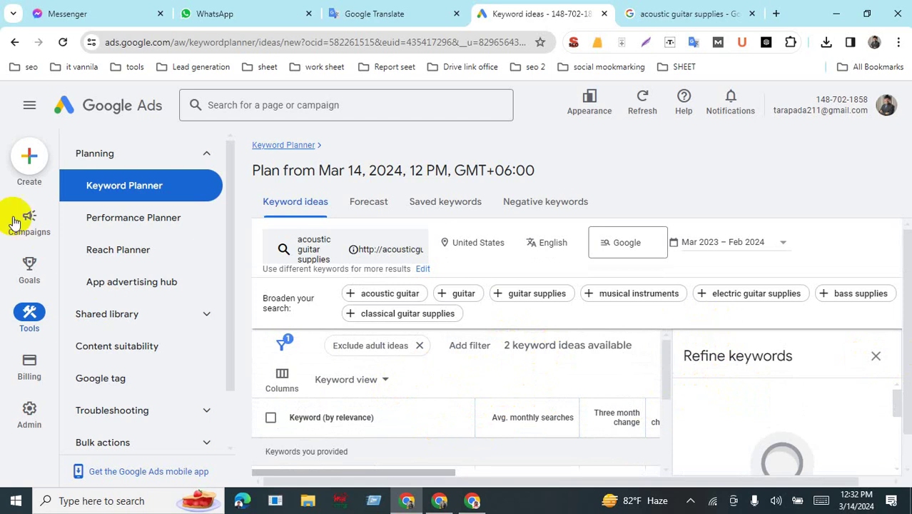
click(32, 106)
scroll(334, 388, down, 1)
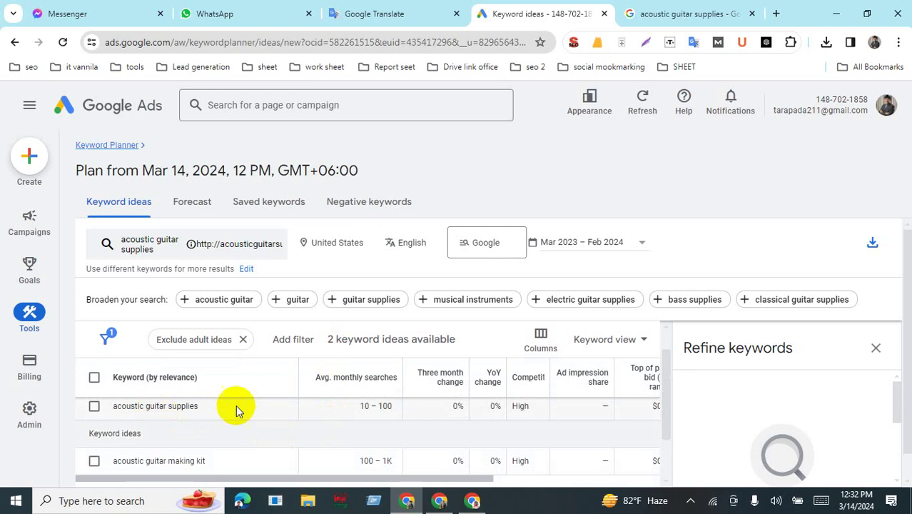
scroll(285, 367, up, 1)
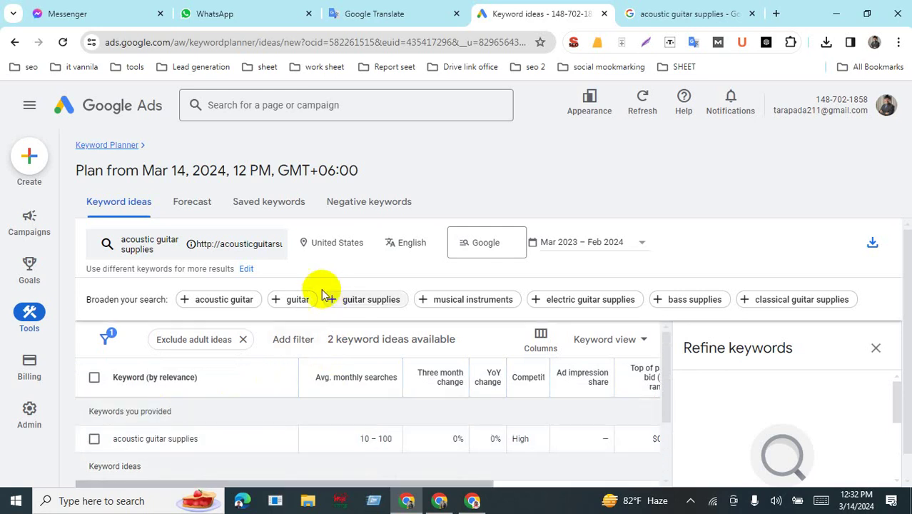
- Open the keyword search for editing and remove the keyword "acoustic guitar supplies"
click(148, 245)
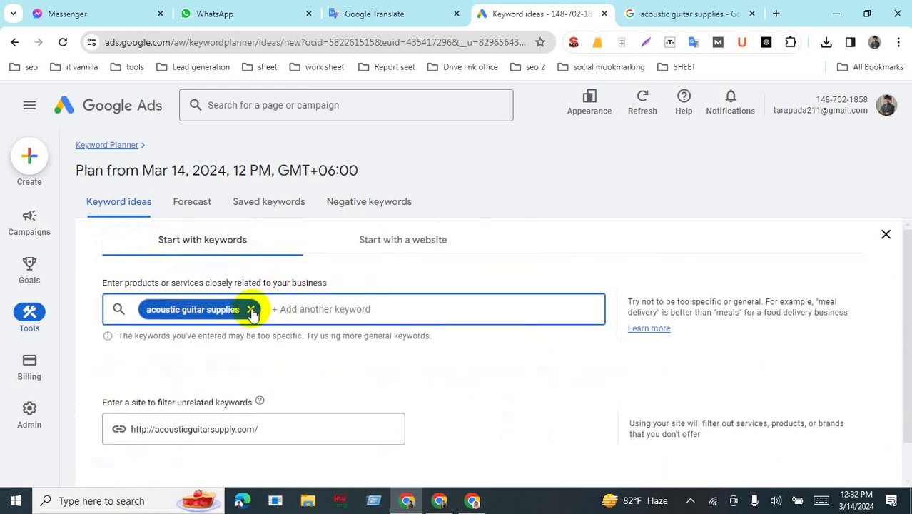
click(251, 309)
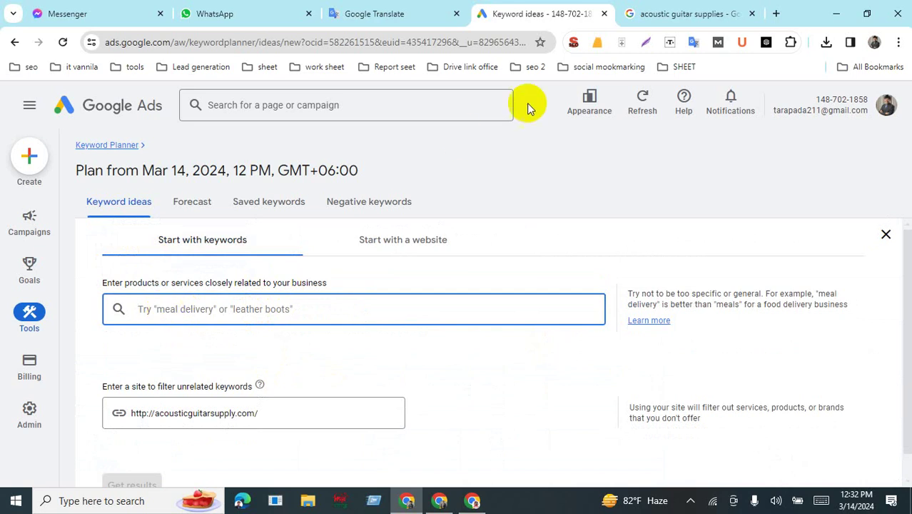
- Switch to the other Chrome window and load acousticguitarsupply.com in its new tab
click(440, 502)
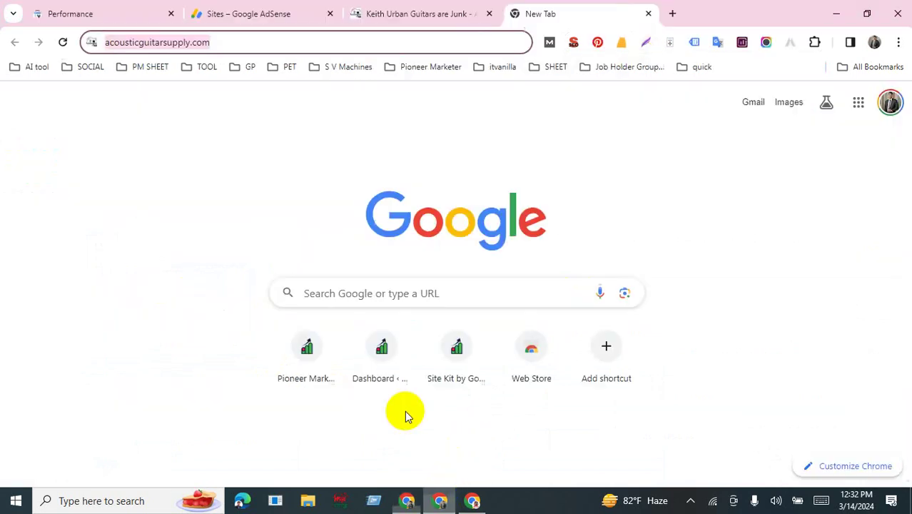
click(246, 39)
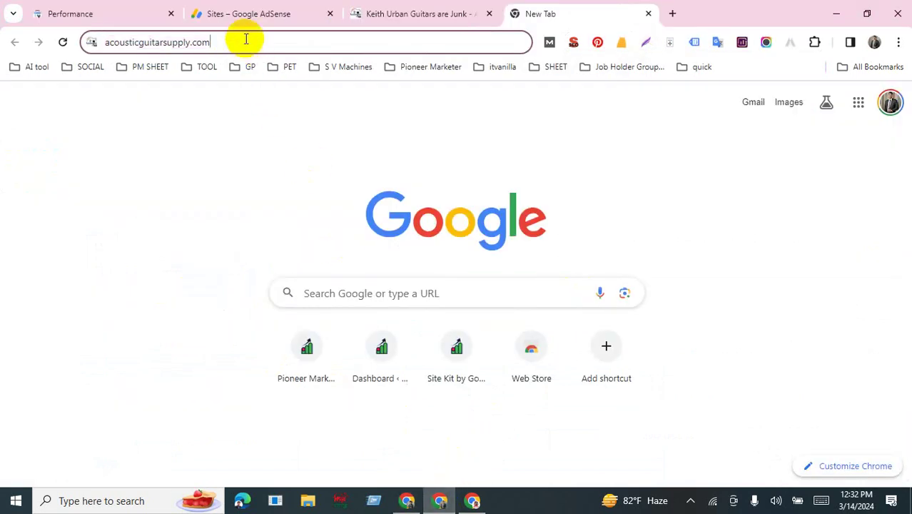
key(Return)
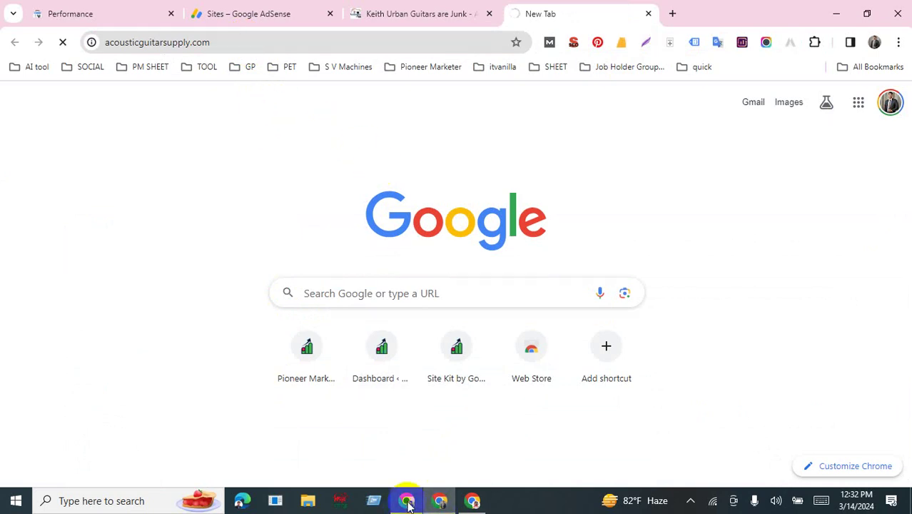
mouse_move(408, 504)
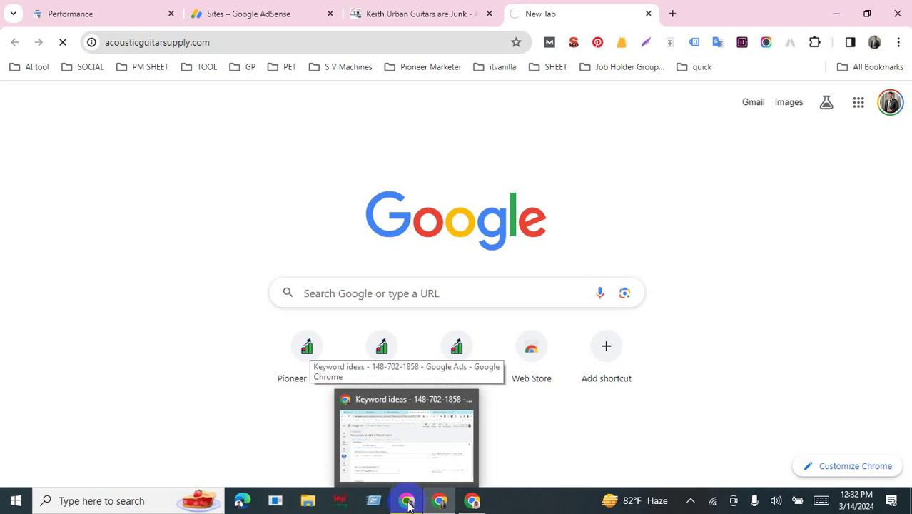
- Return to the Google Ads window, add the keyword "guitar" and get its keyword ideas
click(407, 503)
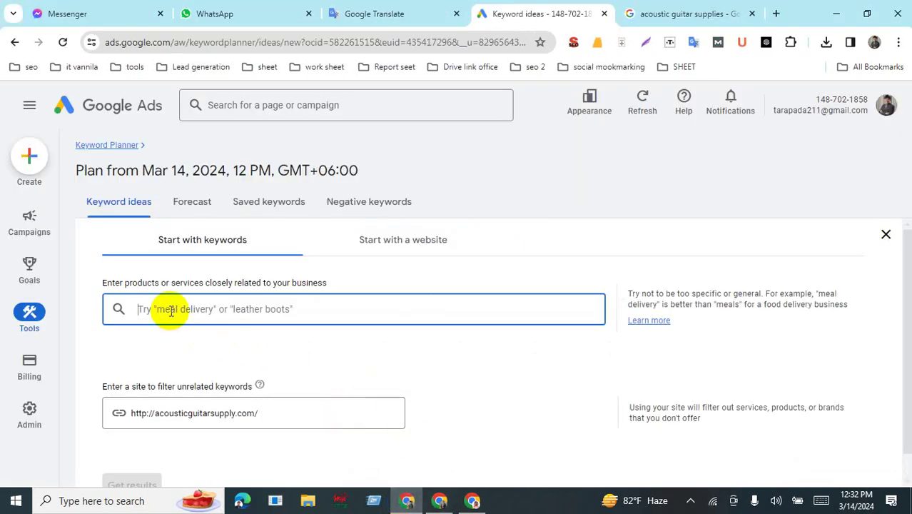
text(guitar)
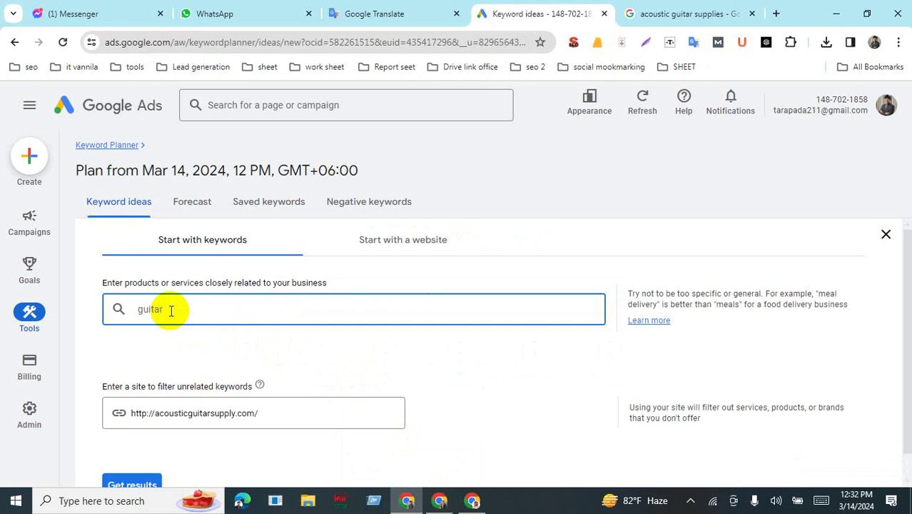
key(Return)
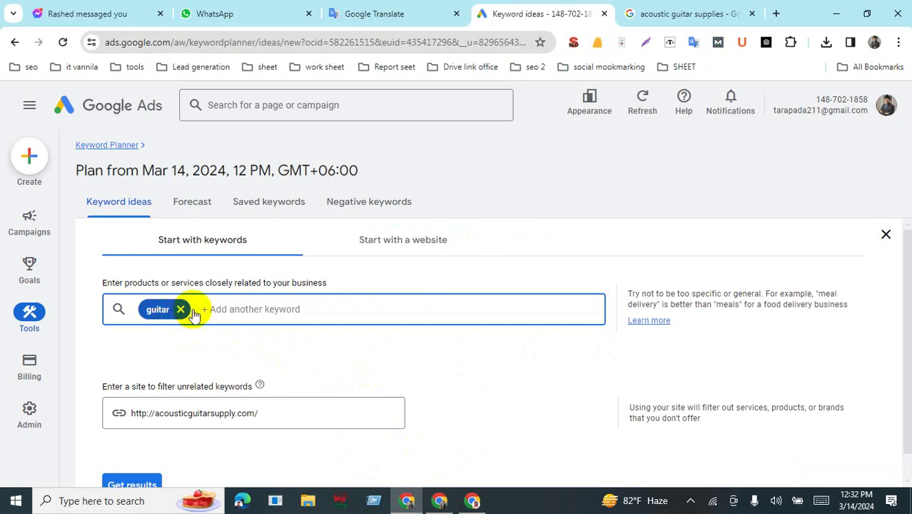
scroll(379, 315, down, 1)
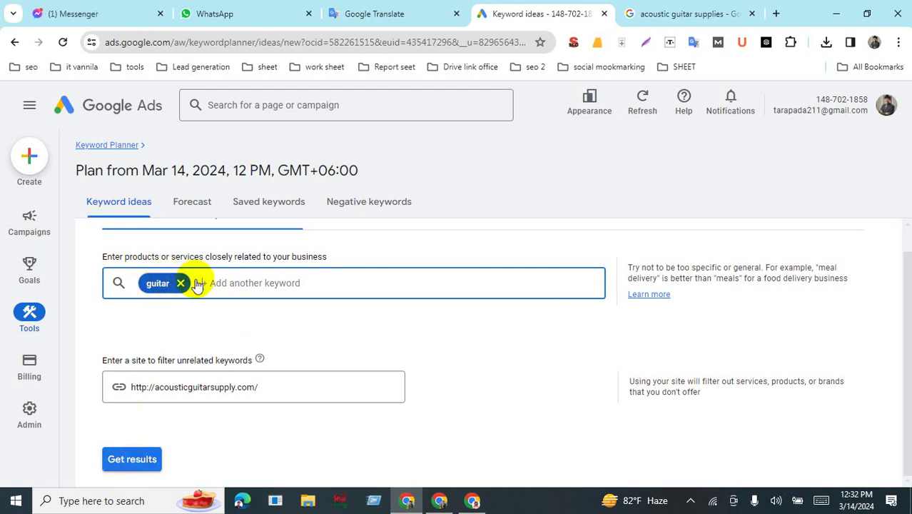
click(134, 461)
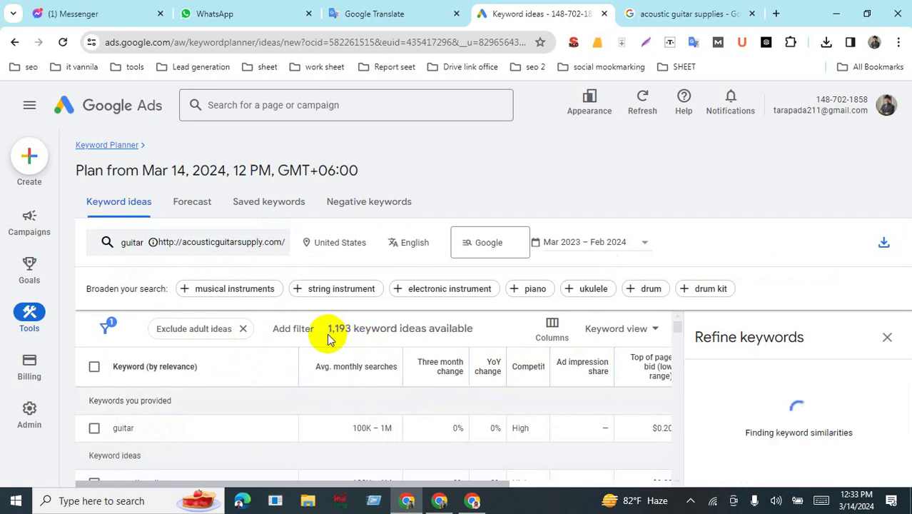
- Examine the list of guitar keyword ideas and their average monthly searches
click(356, 332)
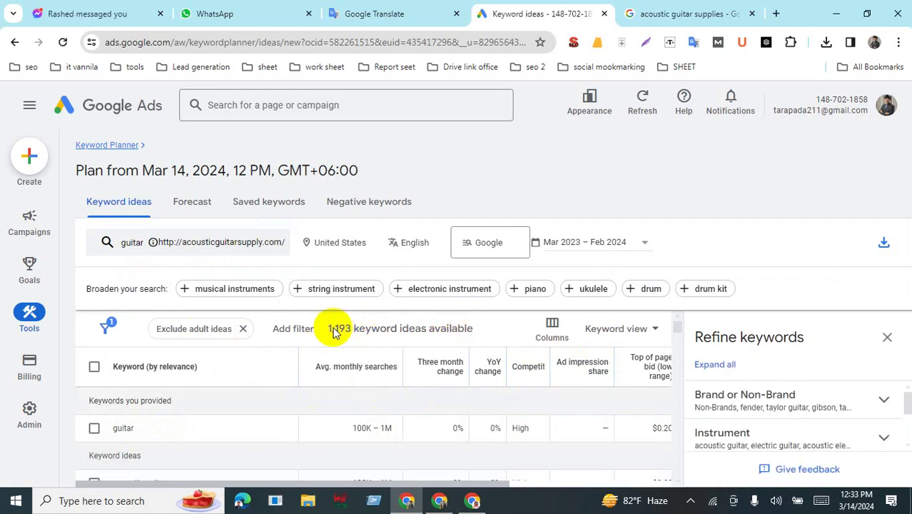
key(ctrl+plus)
key(ctrl+plus)
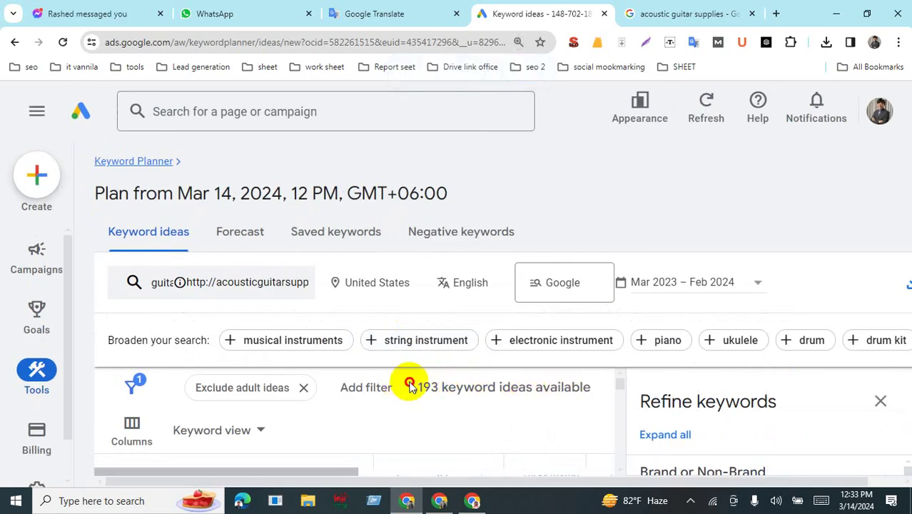
scroll(511, 402, down, 1)
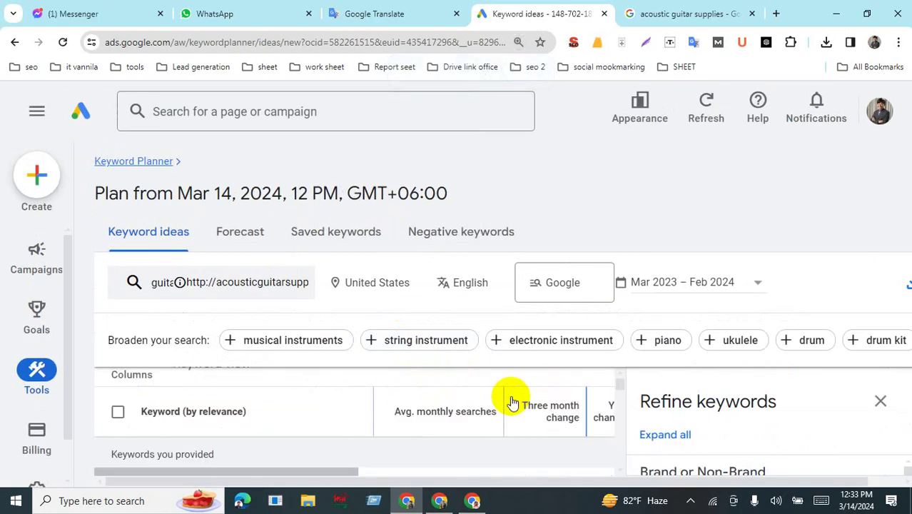
scroll(511, 402, down, 1)
scroll(511, 397, down, 2)
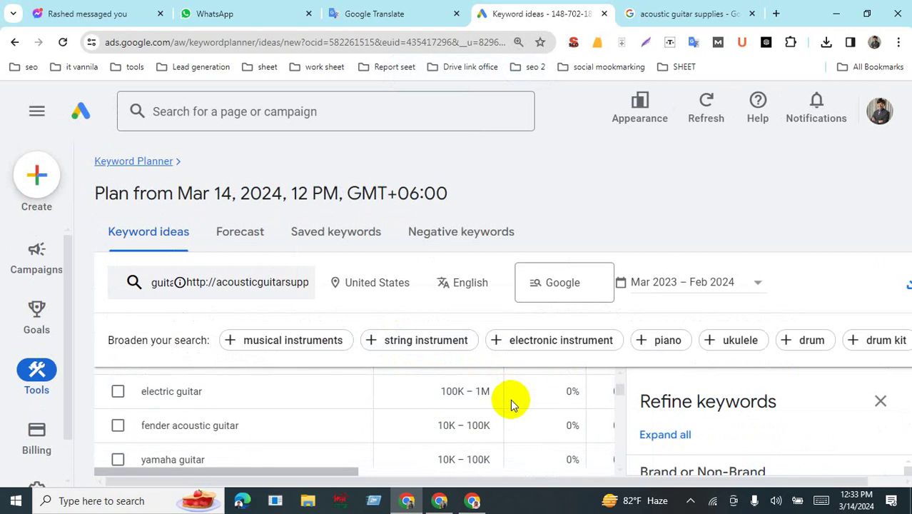
scroll(320, 413, down, 3)
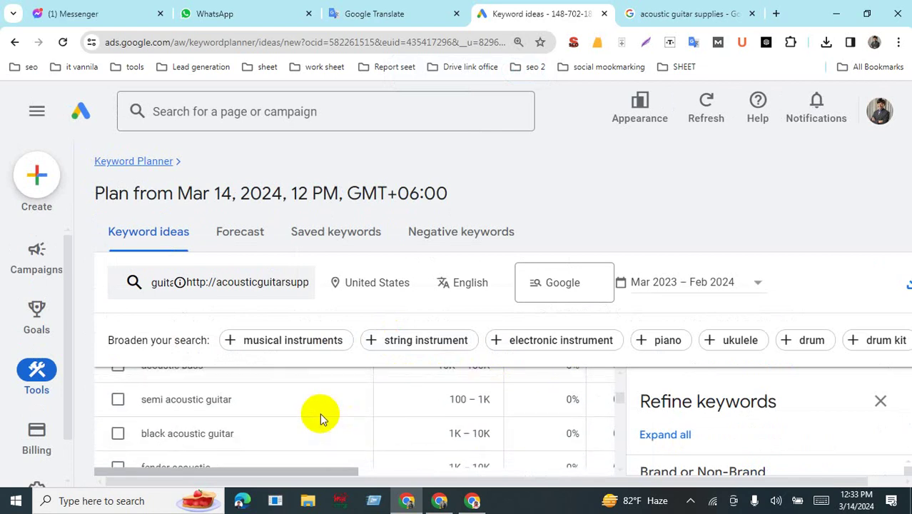
scroll(319, 412, up, 2)
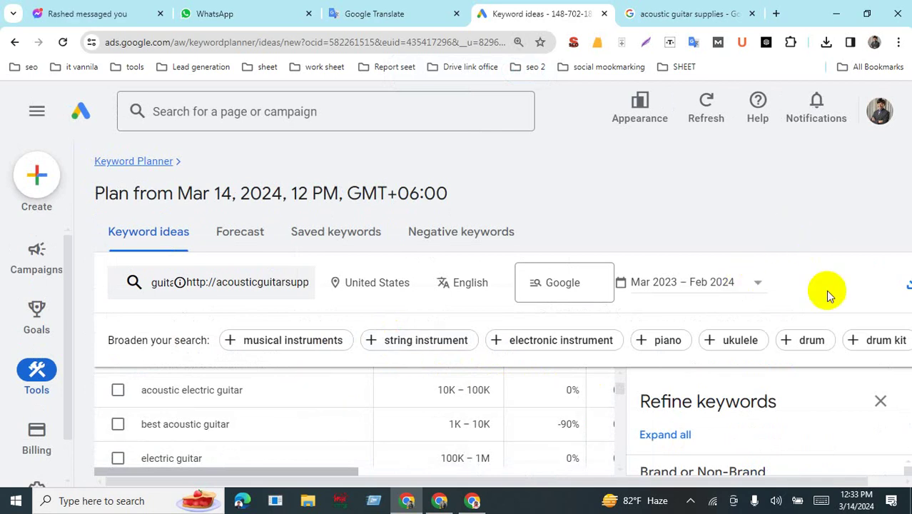
- Download the keyword ideas to Google Sheets, keeping the suggested file name and the My Drive folder
key(ctrl+minus)
key(ctrl+minus)
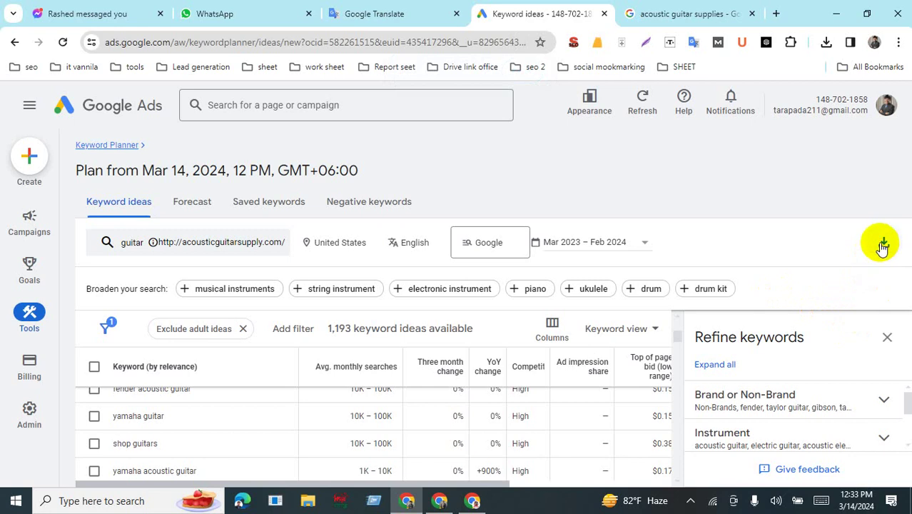
key(ctrl+plus)
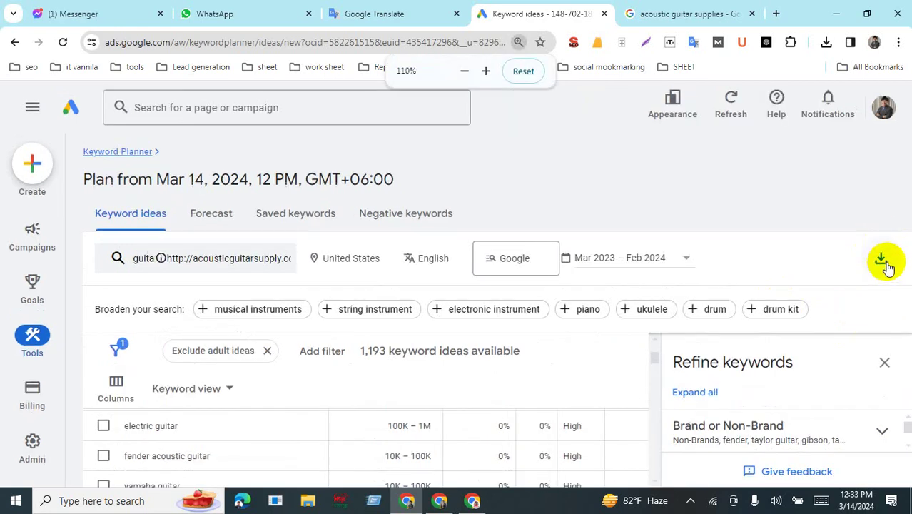
click(881, 260)
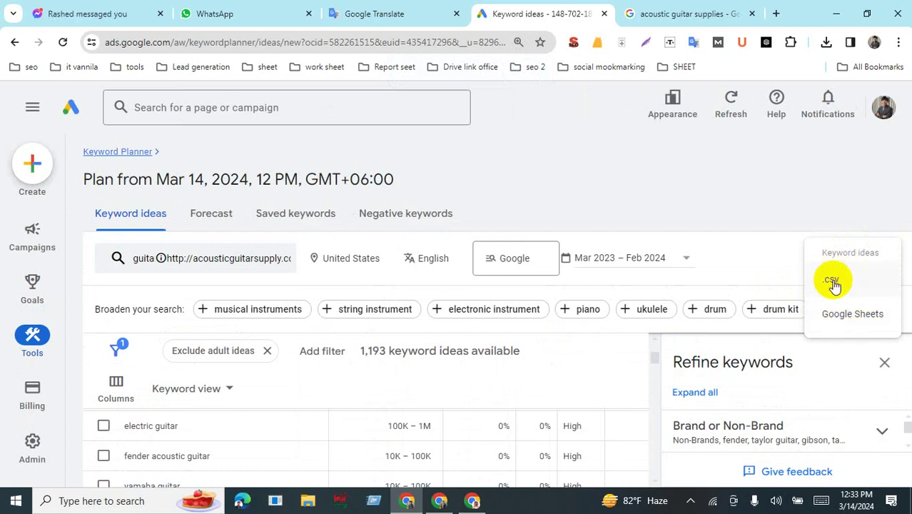
click(865, 316)
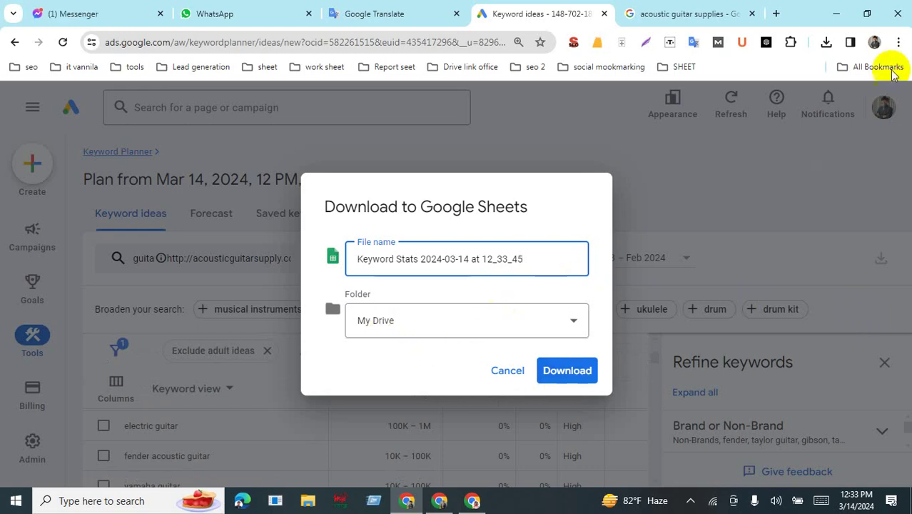
click(592, 368)
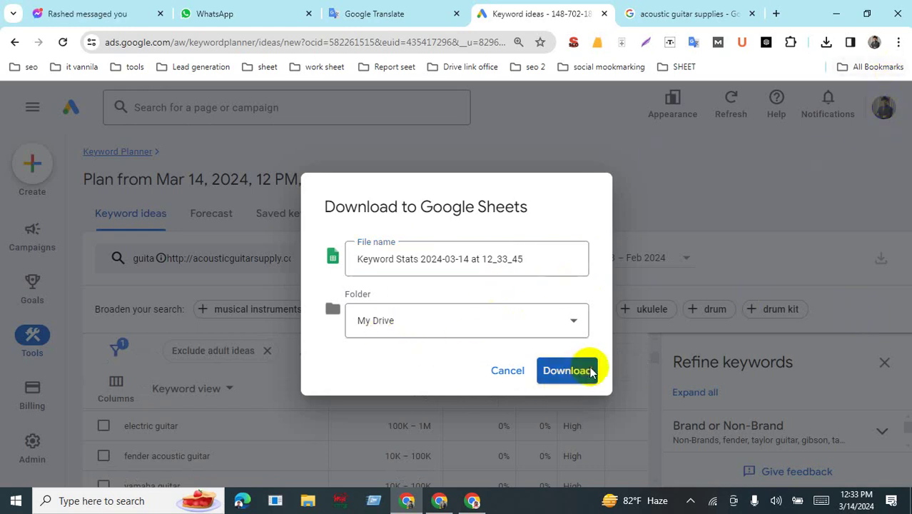
- Open Google Drive in a new tab and open the exported spreadsheet "Keyword Stats 2024-03-14 at 12_33_45"
click(775, 15)
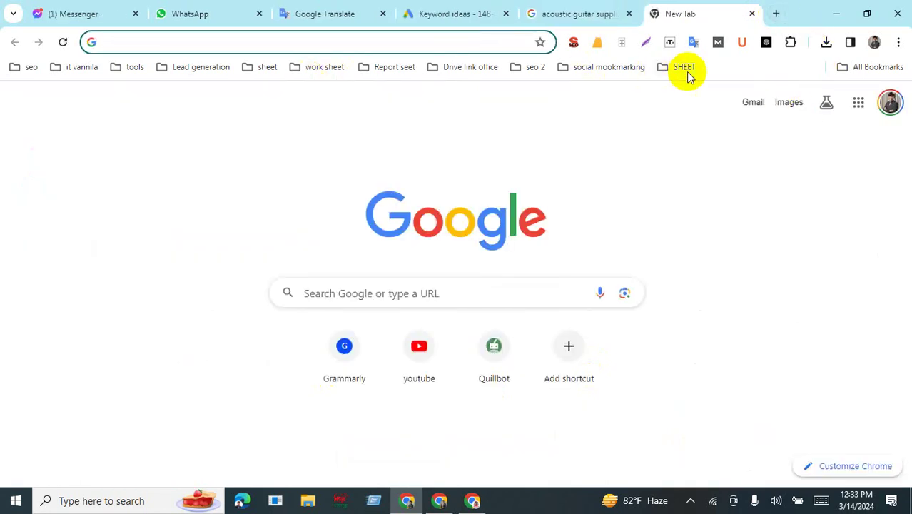
click(858, 103)
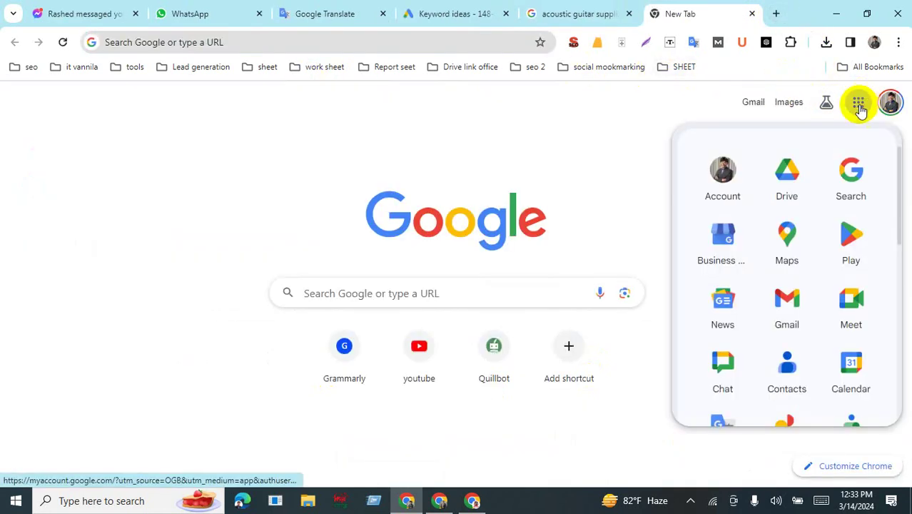
click(795, 171)
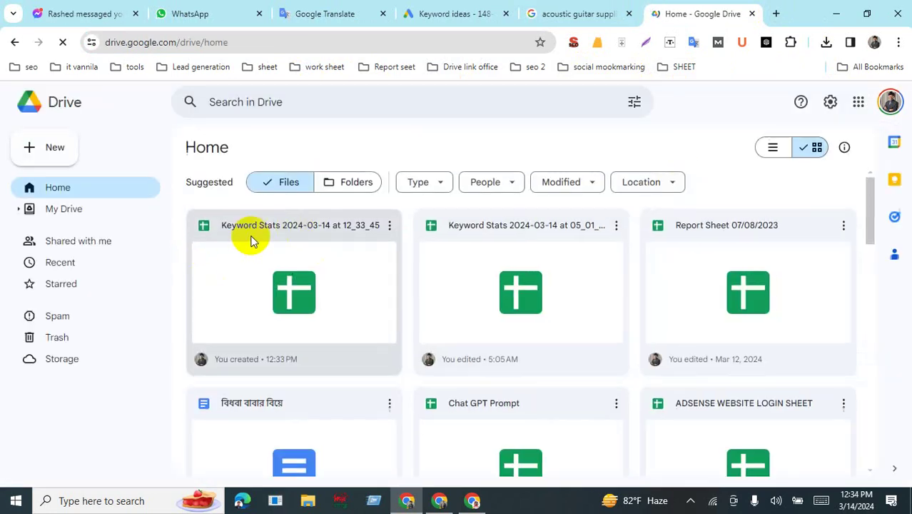
click(273, 284)
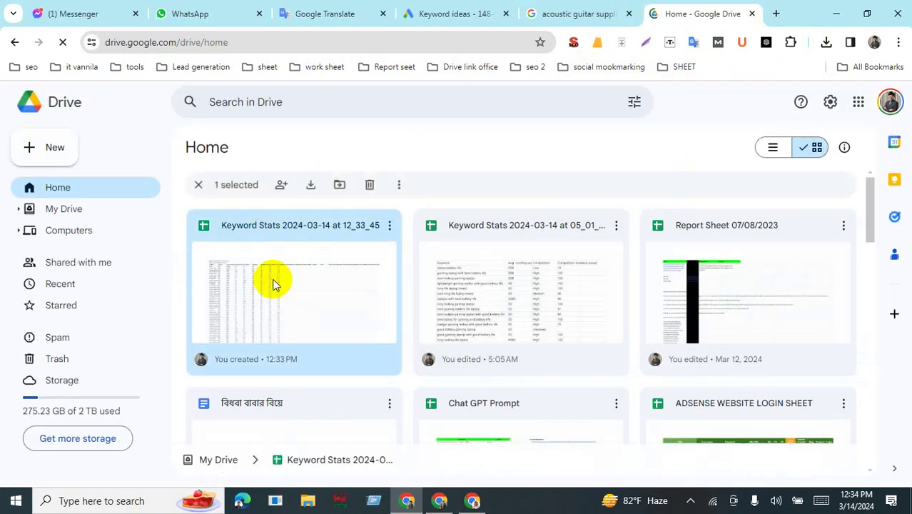
double_click(273, 284)
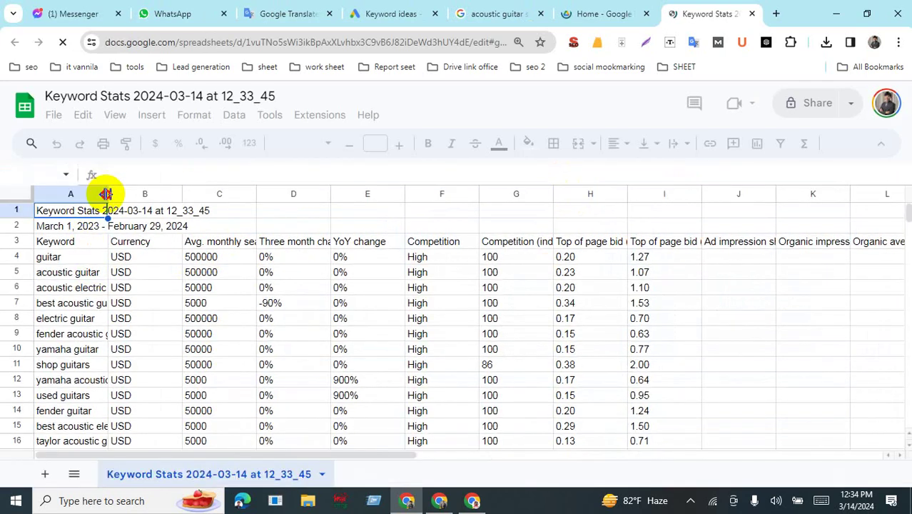
- Widen column A so the full keywords fit and rename the sheet tab as Guitar
drag(106, 193, 334, 194)
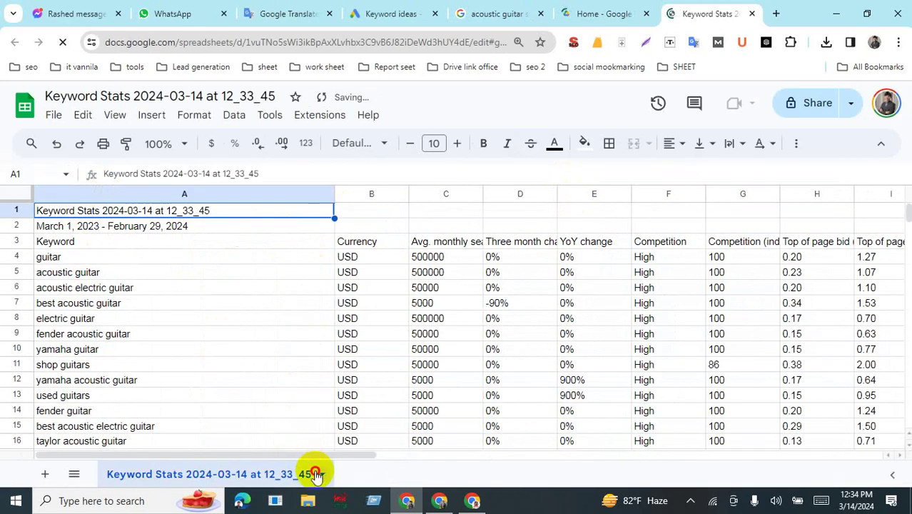
click(317, 474)
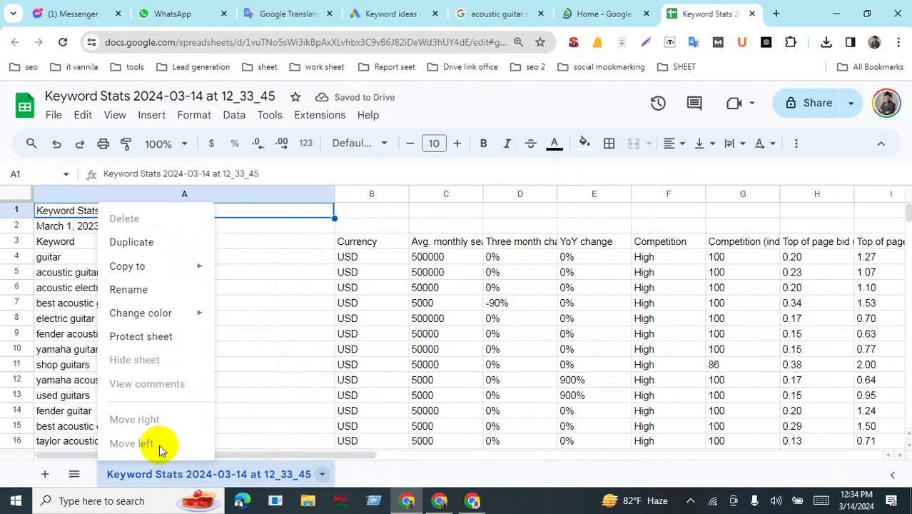
click(131, 290)
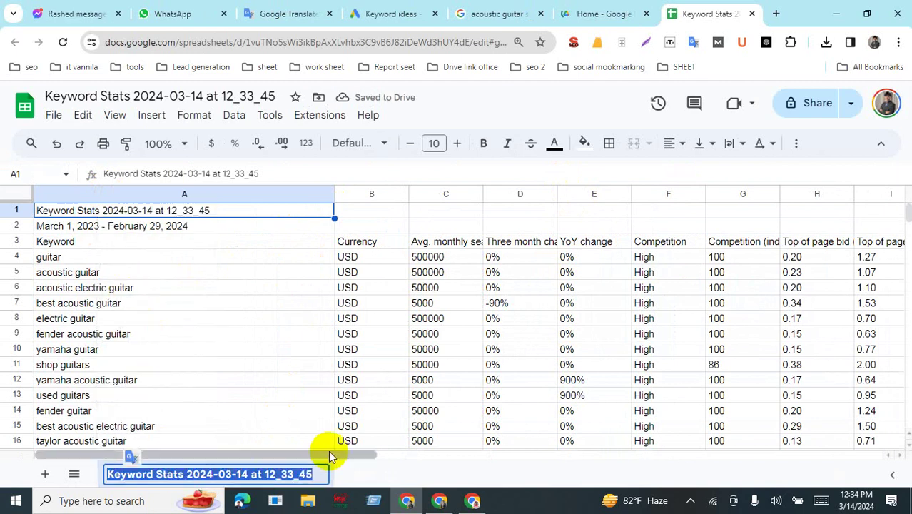
text(Guitar)
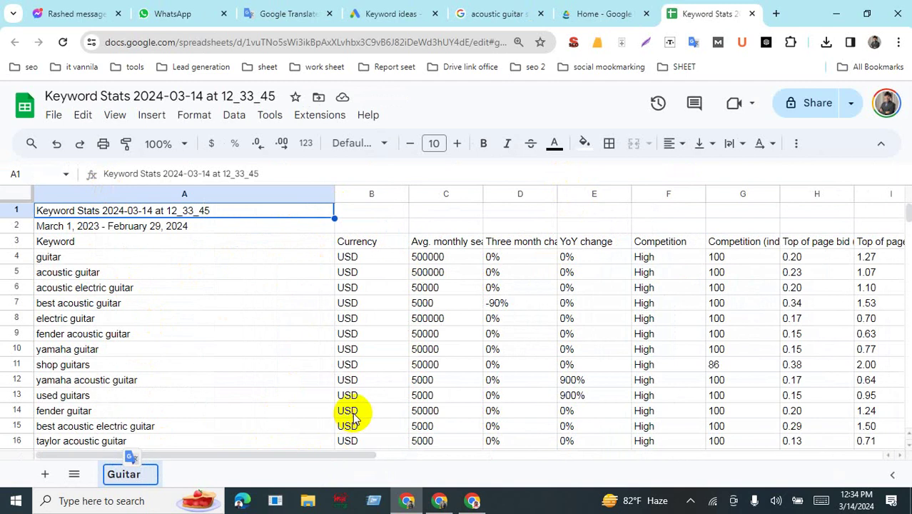
click(244, 364)
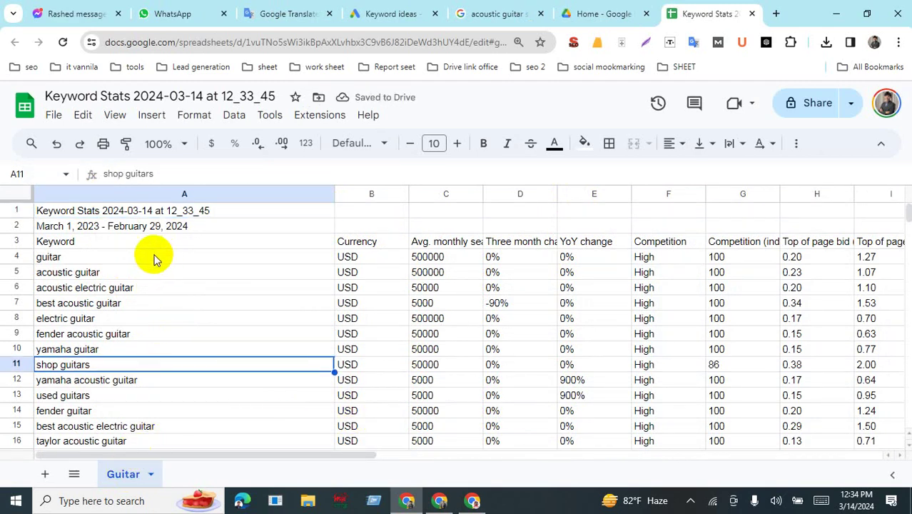
- Delete rows 1 and 2, which hold the export title and date range above the header row
drag(18, 230, 16, 211)
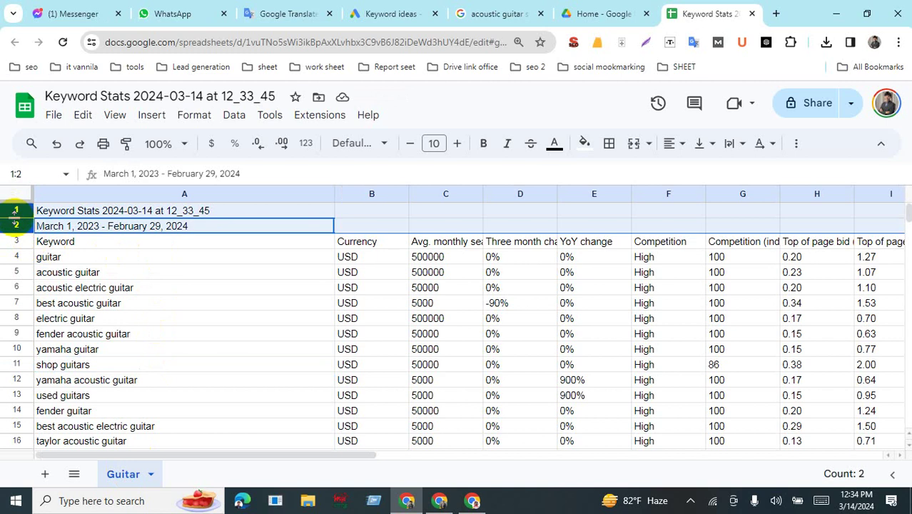
right_click(16, 214)
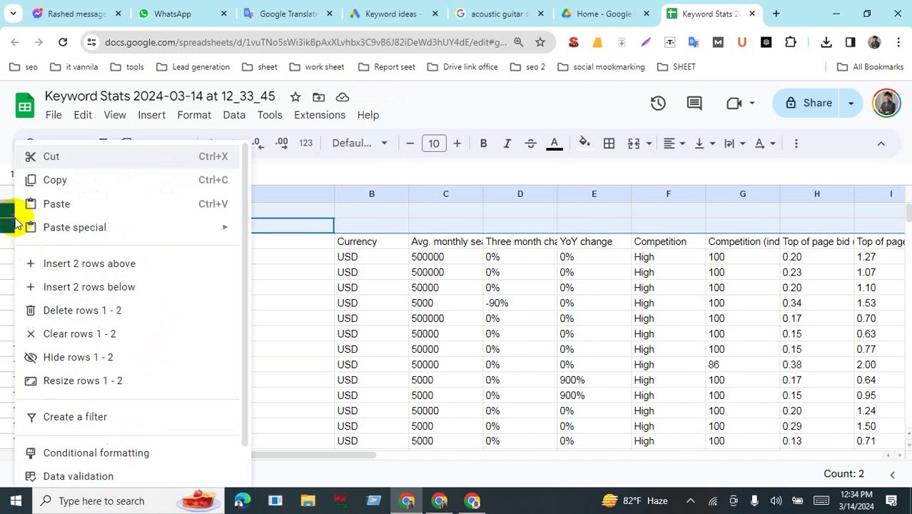
click(67, 308)
click(427, 272)
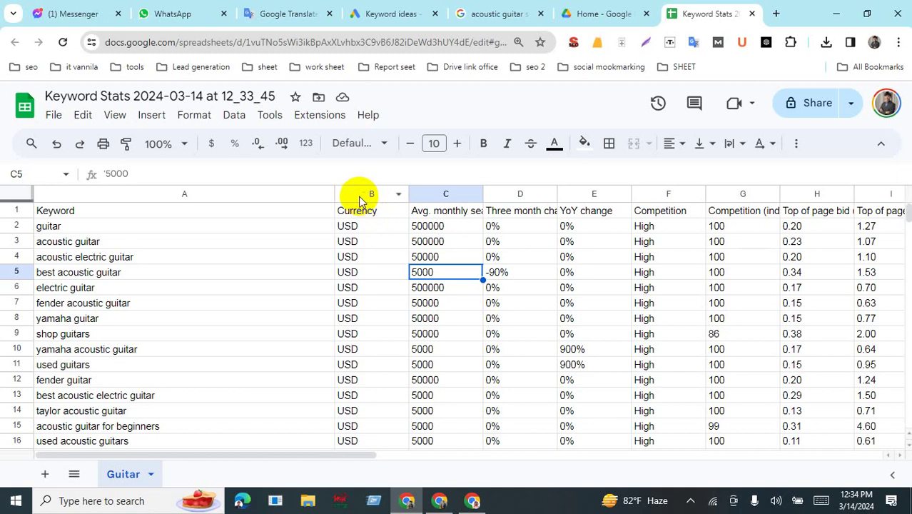
- Delete the Currency column from the keyword sheet
click(498, 242)
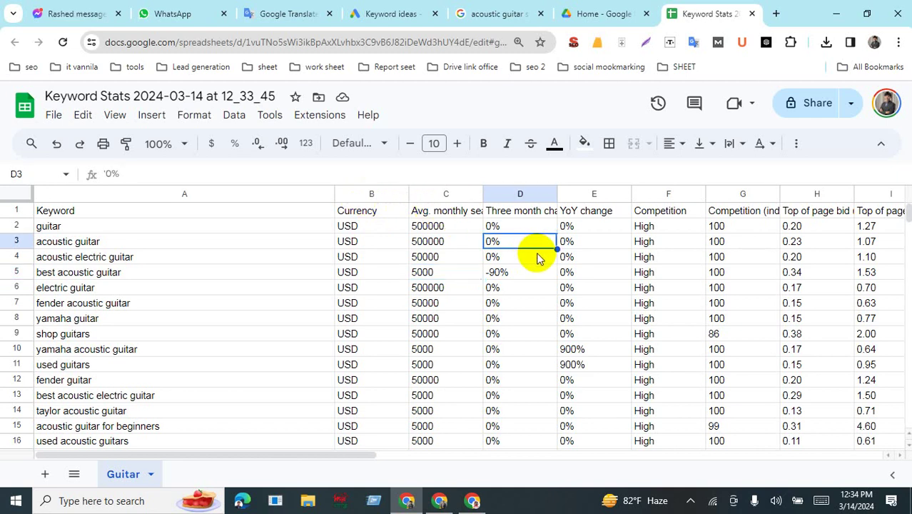
click(355, 195)
right_click(355, 195)
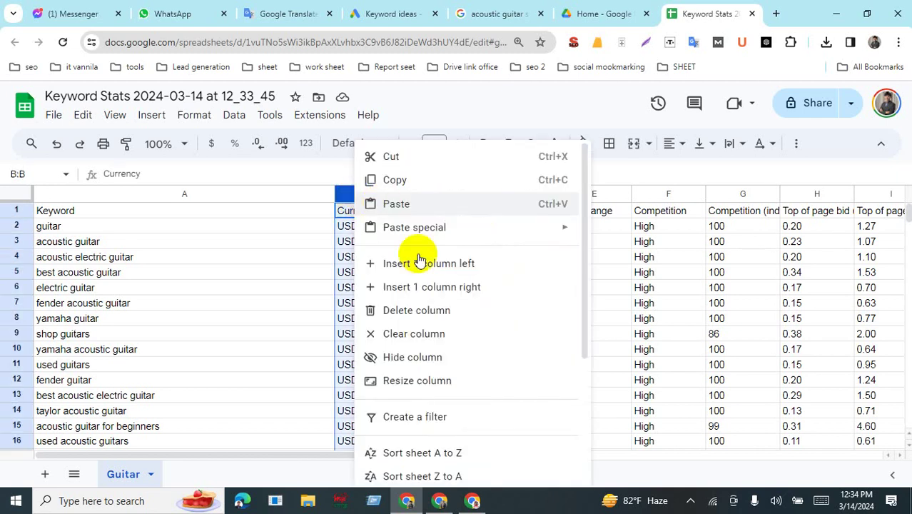
click(417, 306)
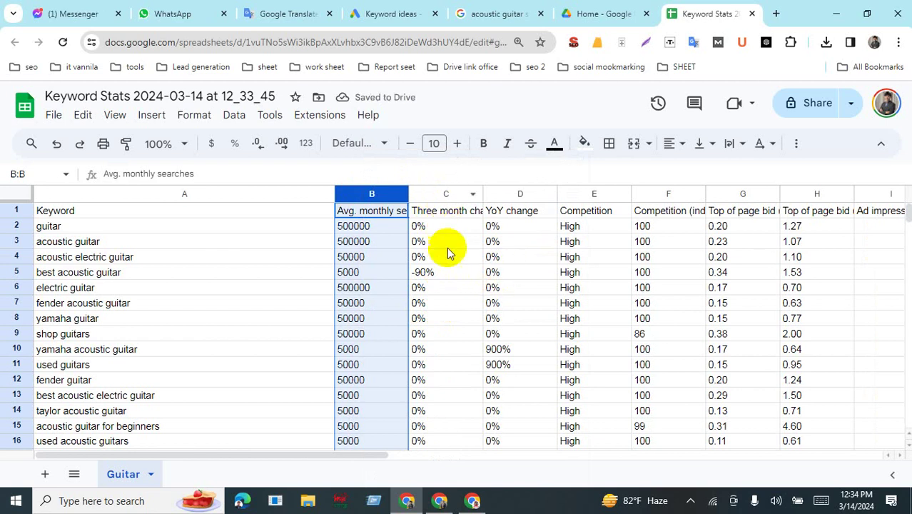
- Delete the Three month change and YoY change columns together
click(444, 210)
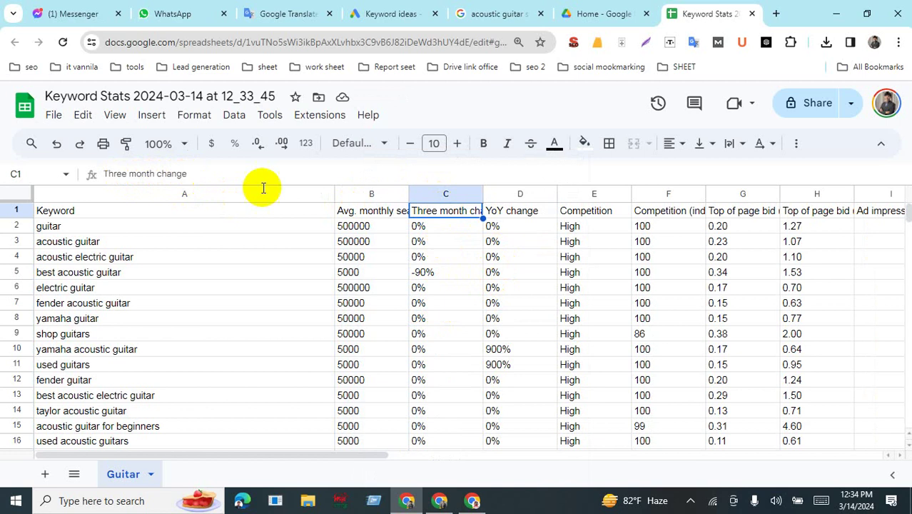
click(463, 262)
click(524, 212)
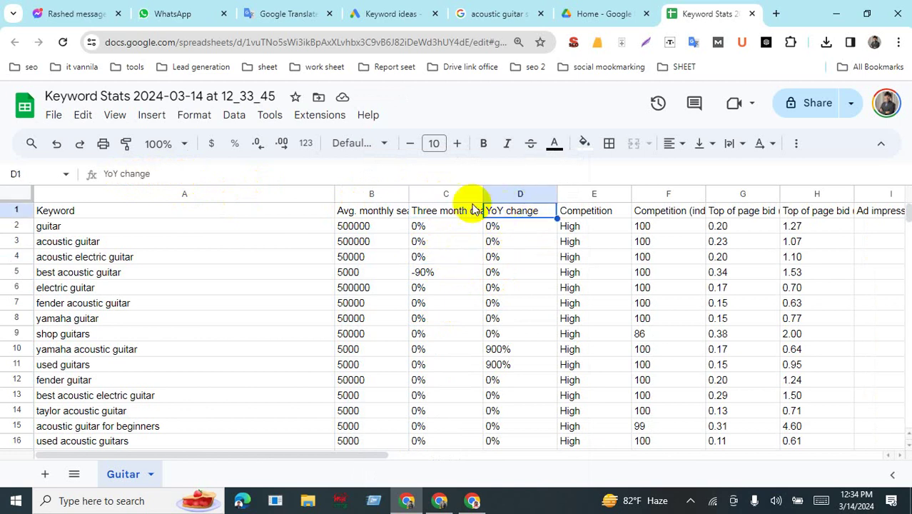
click(596, 195)
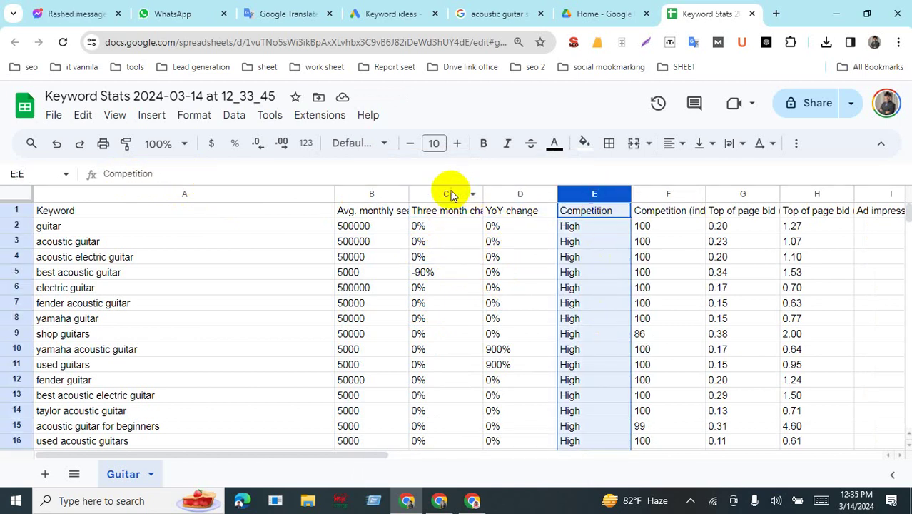
drag(446, 194, 502, 195)
right_click(504, 202)
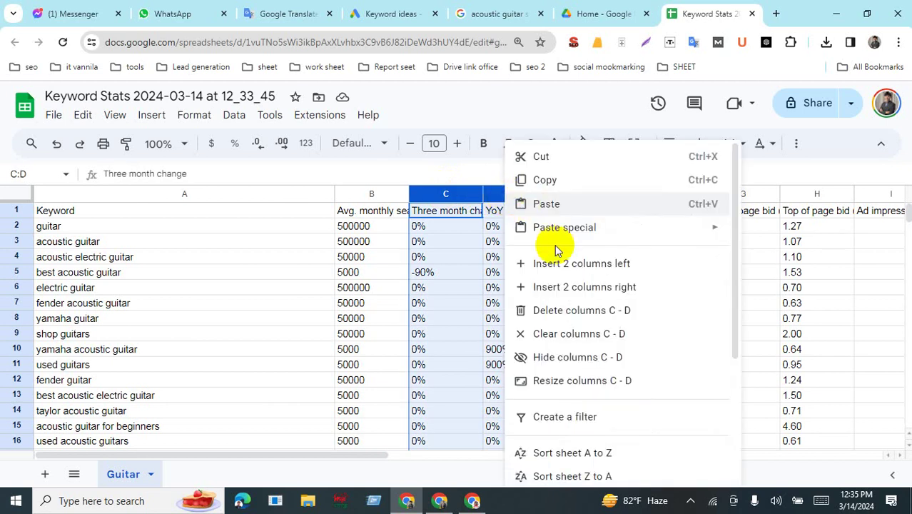
click(562, 310)
click(711, 306)
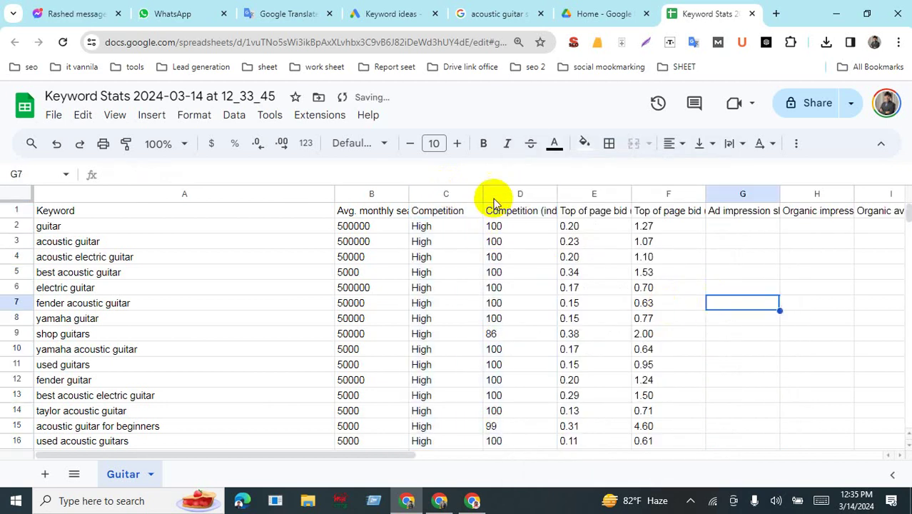
- Clear the contents of columns D through P, from Competition (indexed value) onward, and return to column A
drag(493, 195, 905, 214)
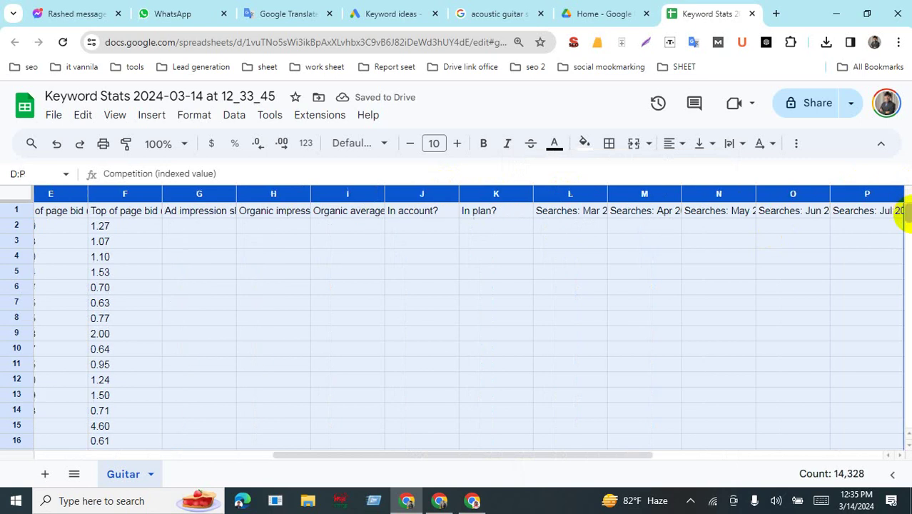
key(Delete)
click(411, 275)
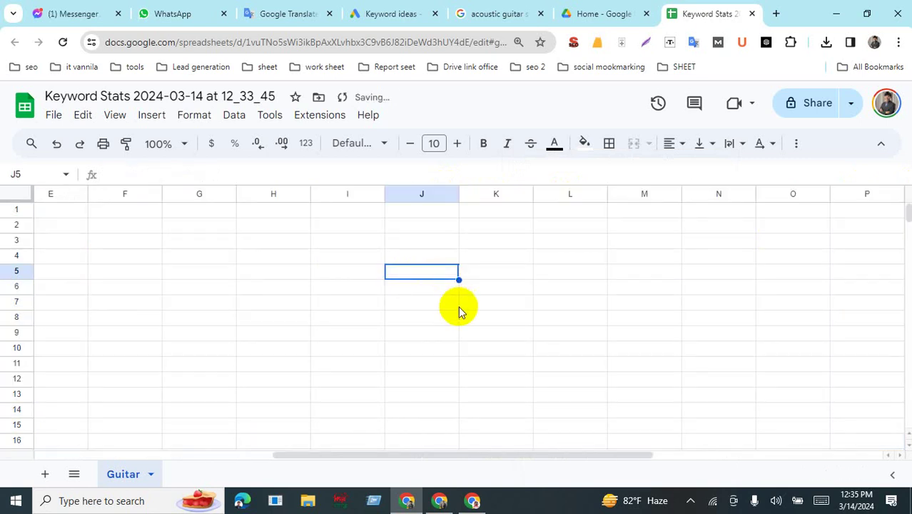
key(Left)
key(Left)
key(Left)
key(Left)
key(Left)
key(Left)
key(Left)
key(Left)
key(Left)
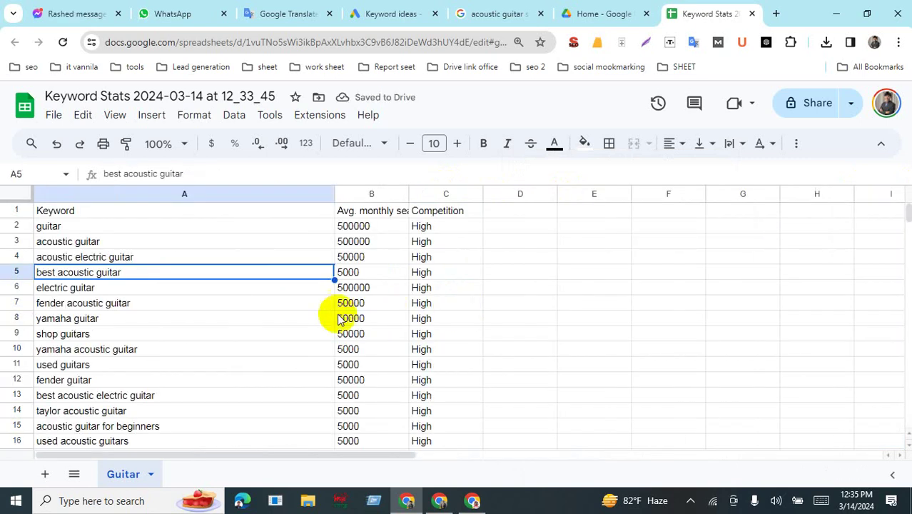
- Examine the average monthly searches and competition level of the keyword "guitar" in row 2
click(63, 228)
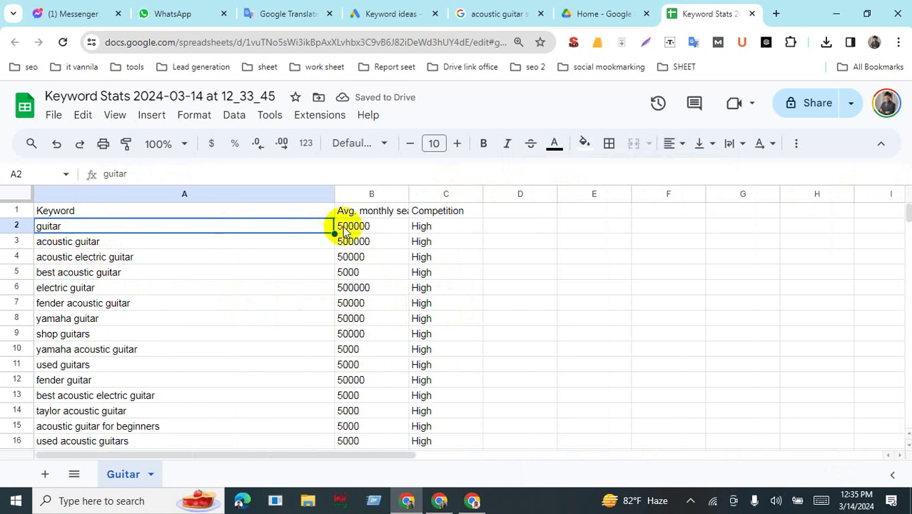
click(364, 229)
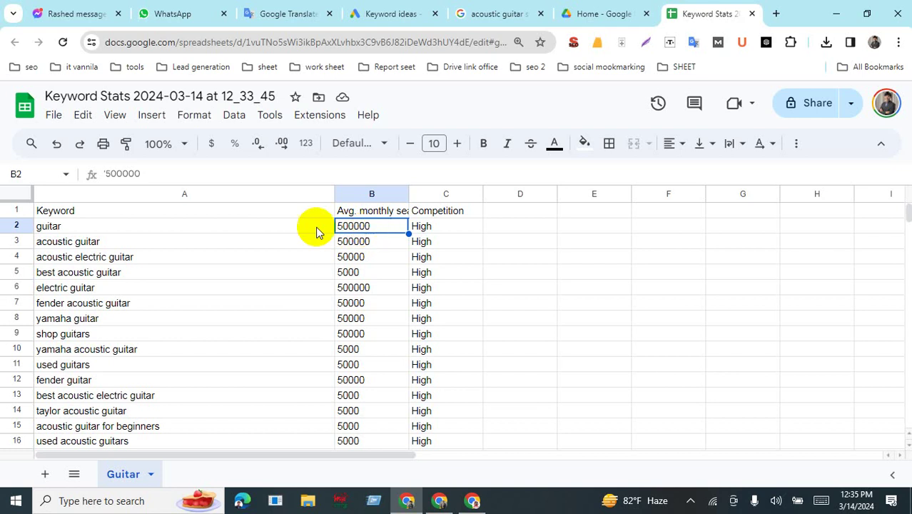
click(282, 226)
click(431, 229)
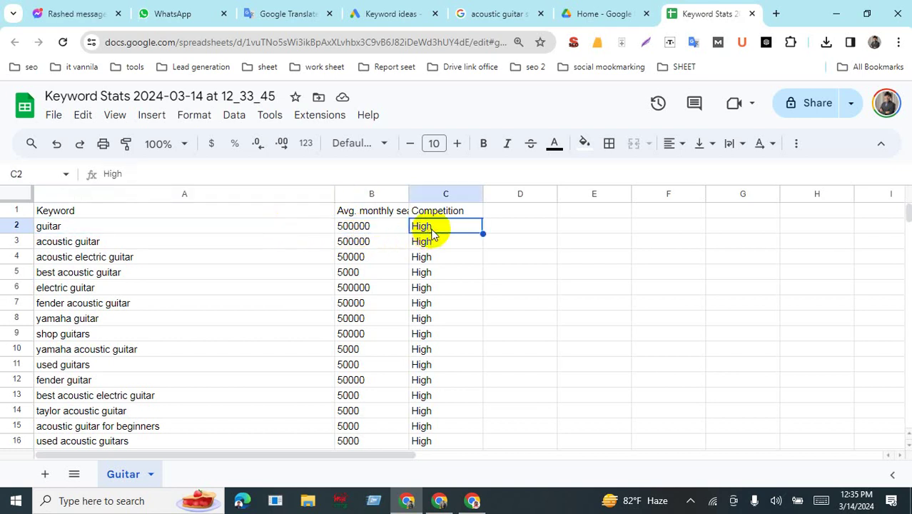
- Look down the Competition column for keywords below High and copy the Medium-competition keyword "guitar for music"
scroll(474, 338, down, 20)
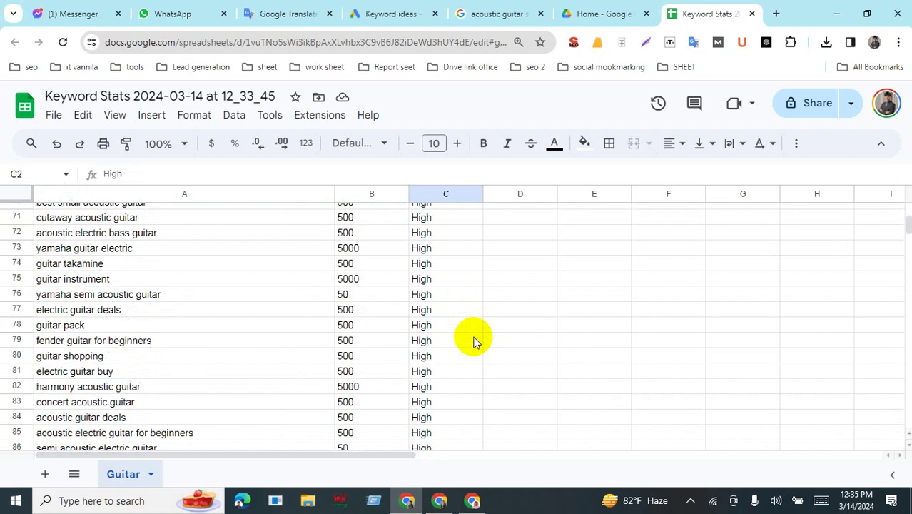
scroll(477, 344, down, 11)
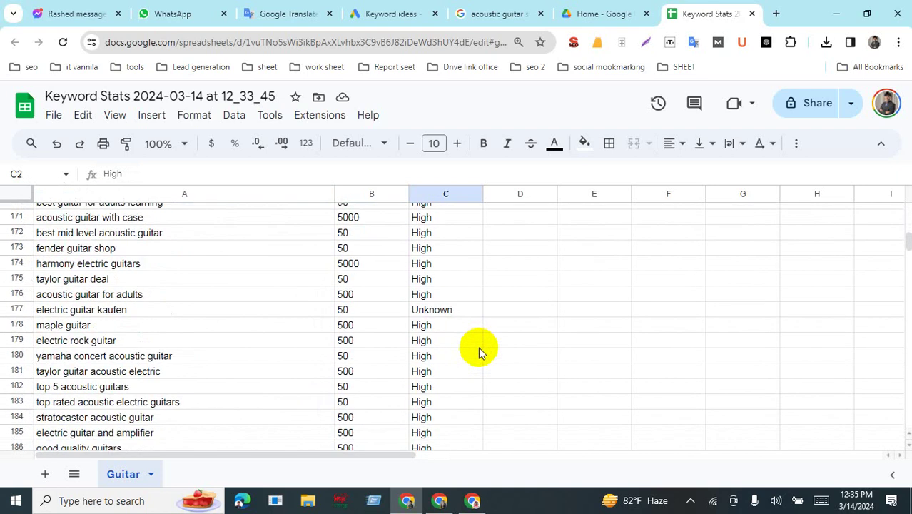
scroll(478, 347, up, 3)
scroll(478, 347, up, 3)
scroll(479, 347, down, 6)
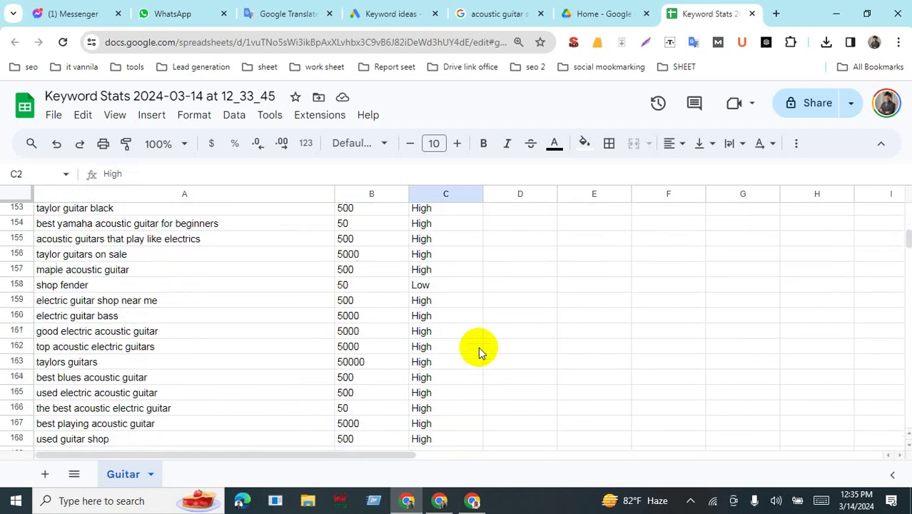
click(448, 243)
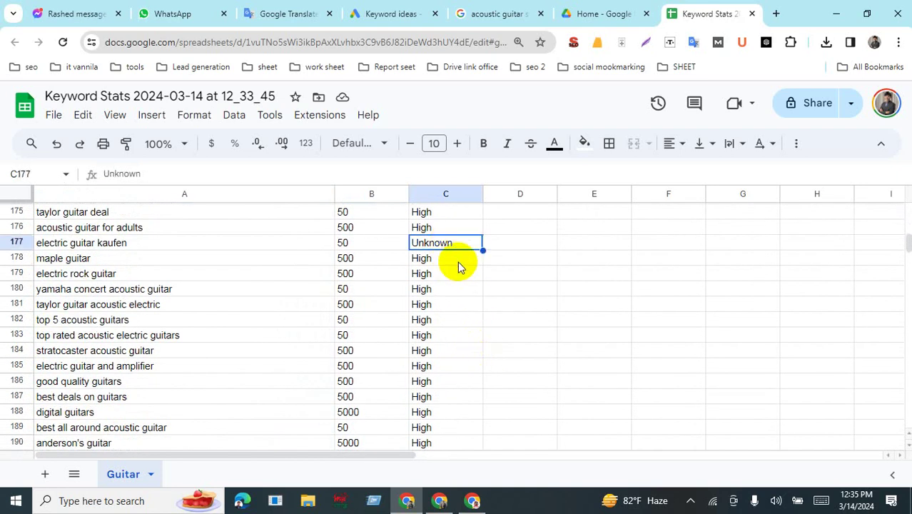
scroll(462, 278, down, 3)
scroll(463, 286, down, 20)
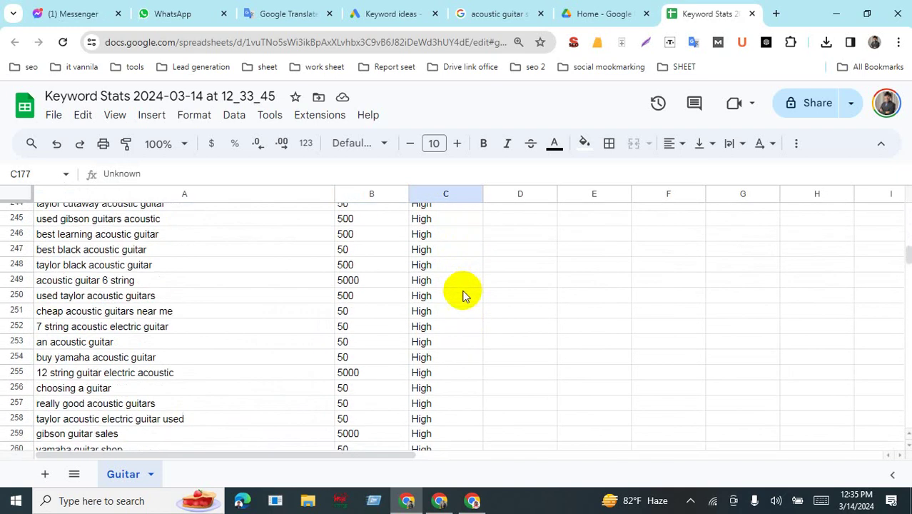
scroll(463, 293, down, 9)
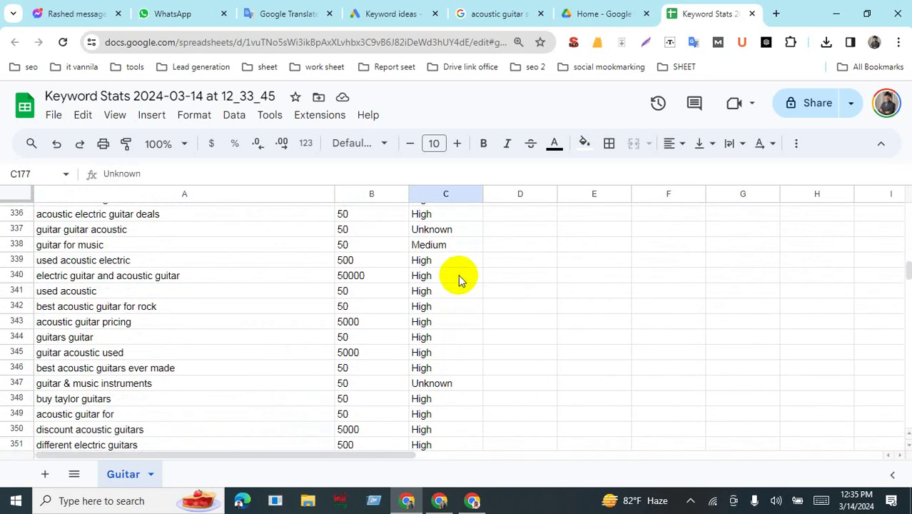
click(368, 244)
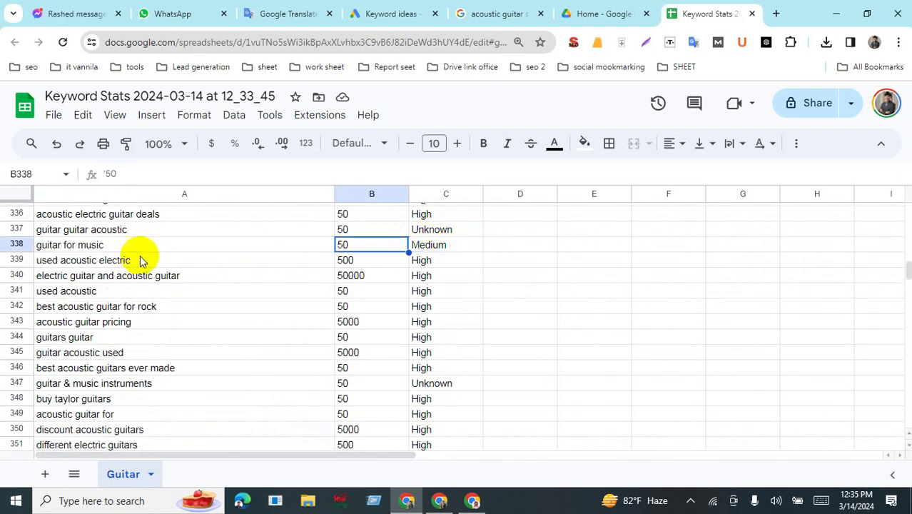
click(71, 247)
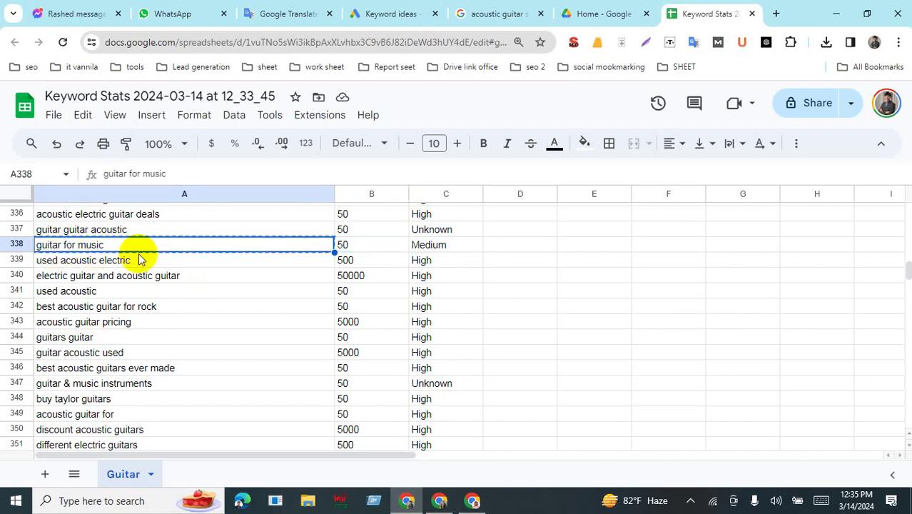
- Find "guitar for music" in the keyword sheet and search Google for the same keyword in a new browser tab
key(ctrl+f)
text(guitar for music)
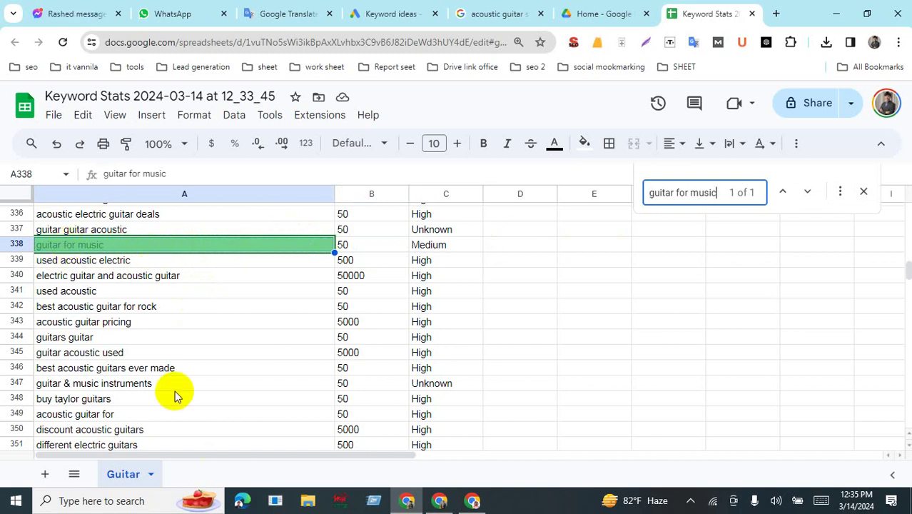
click(775, 15)
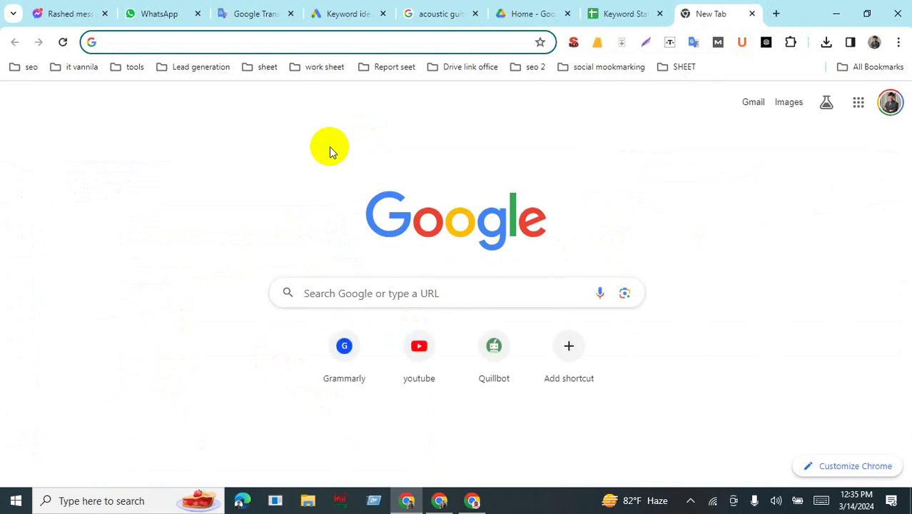
text(guitar for music)
key(Return)
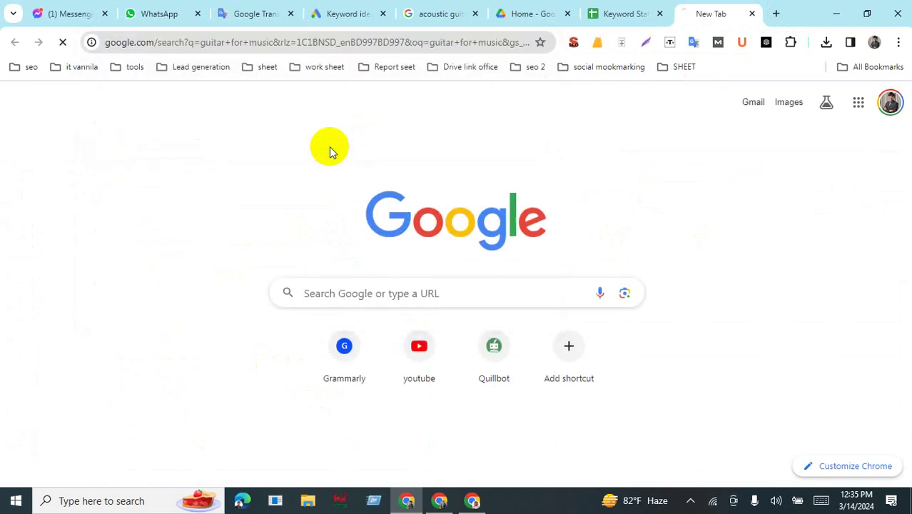
click(68, 13)
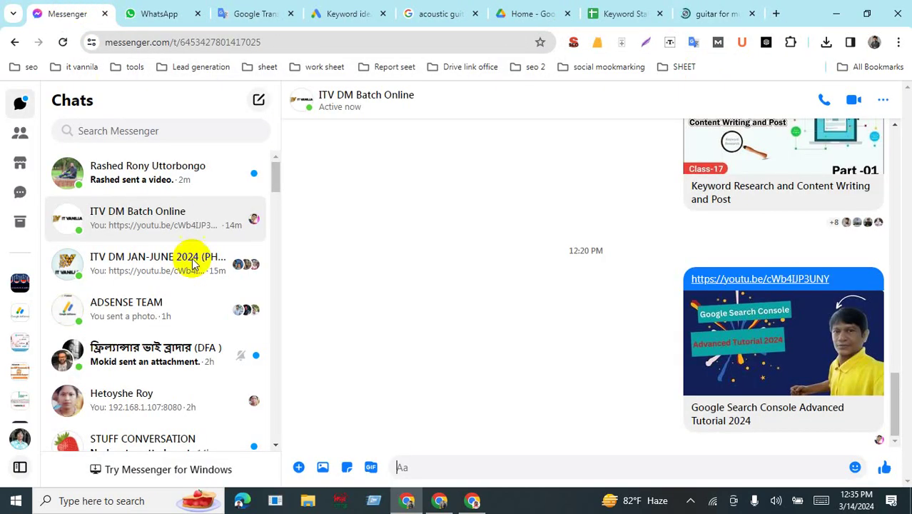
click(700, 16)
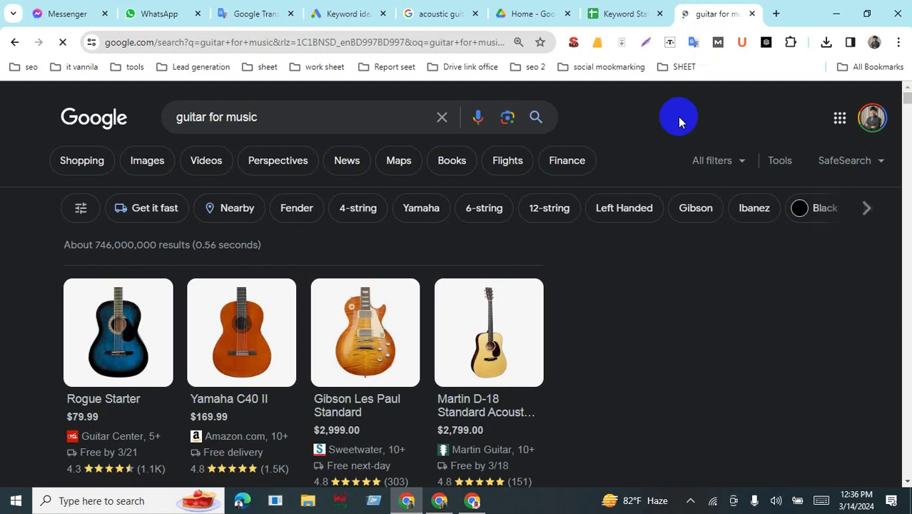
click(63, 13)
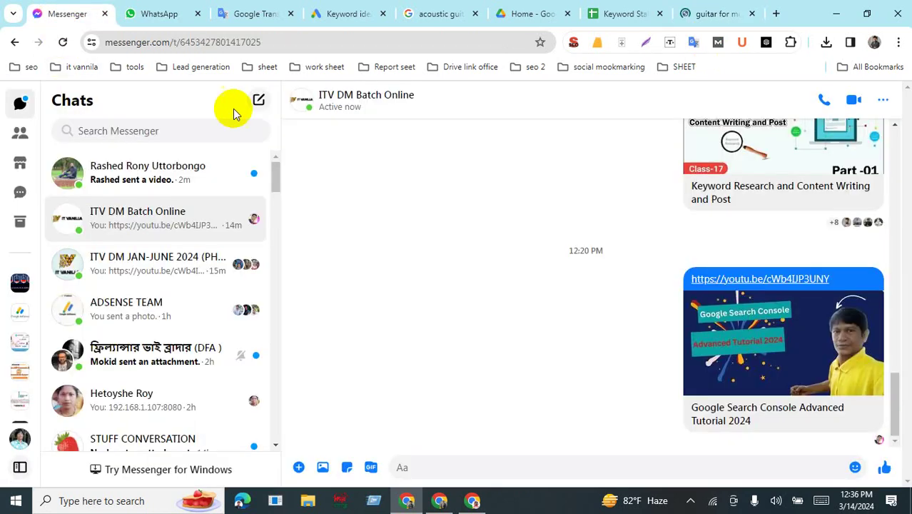
click(118, 184)
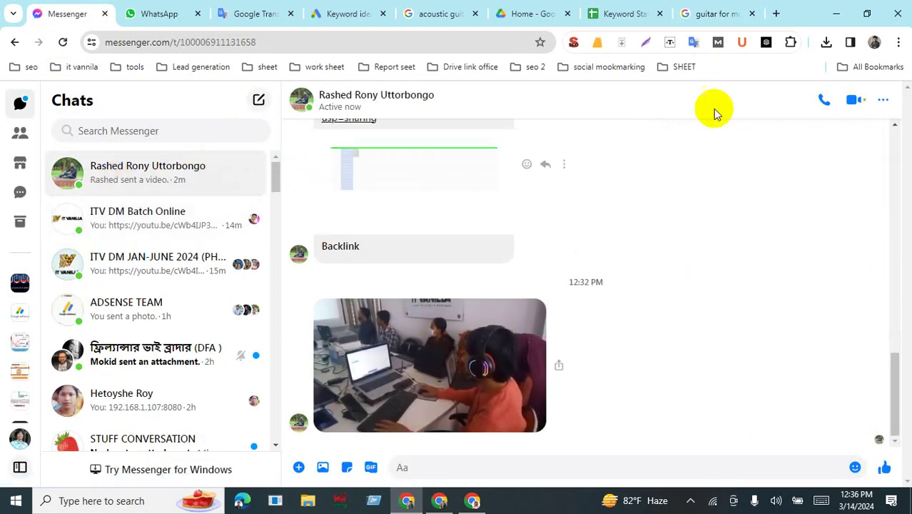
click(719, 16)
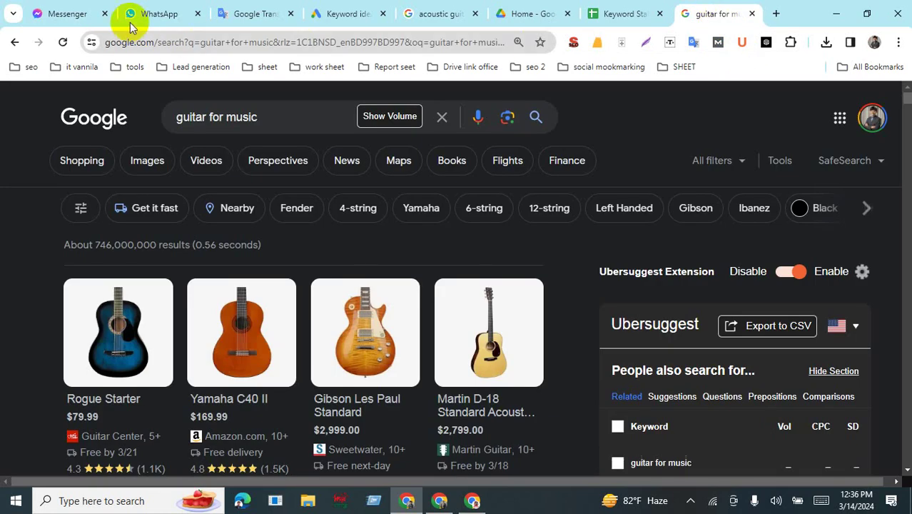
click(75, 14)
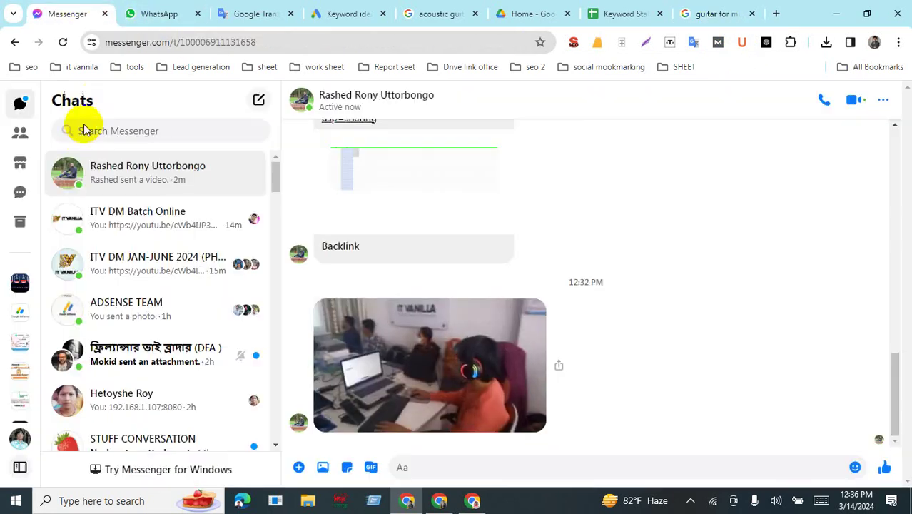
click(95, 214)
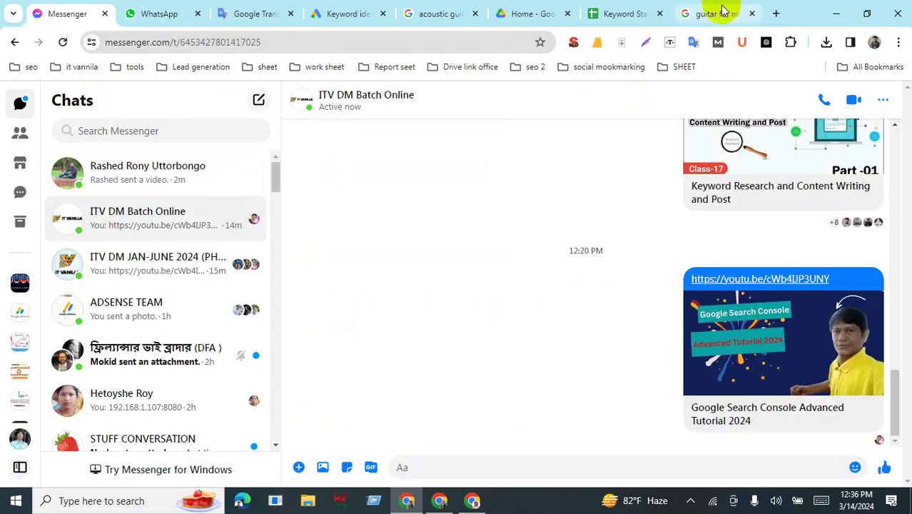
click(716, 14)
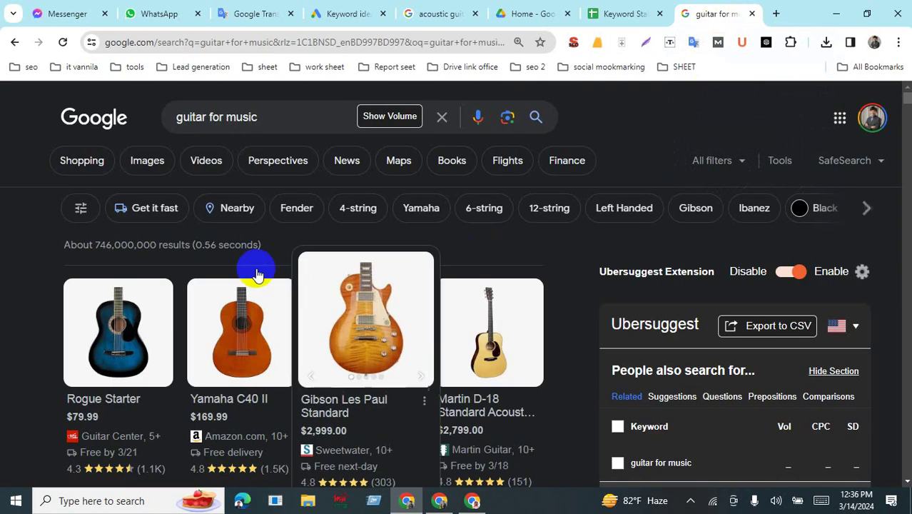
- Show the search volume of "guitar for music" and examine its SEO metrics and the first People also ask questions
click(374, 118)
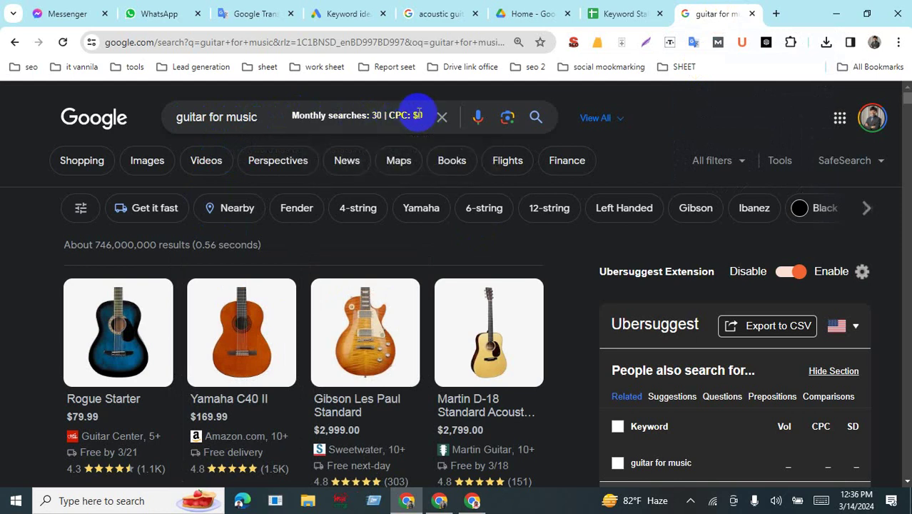
scroll(607, 229, down, 5)
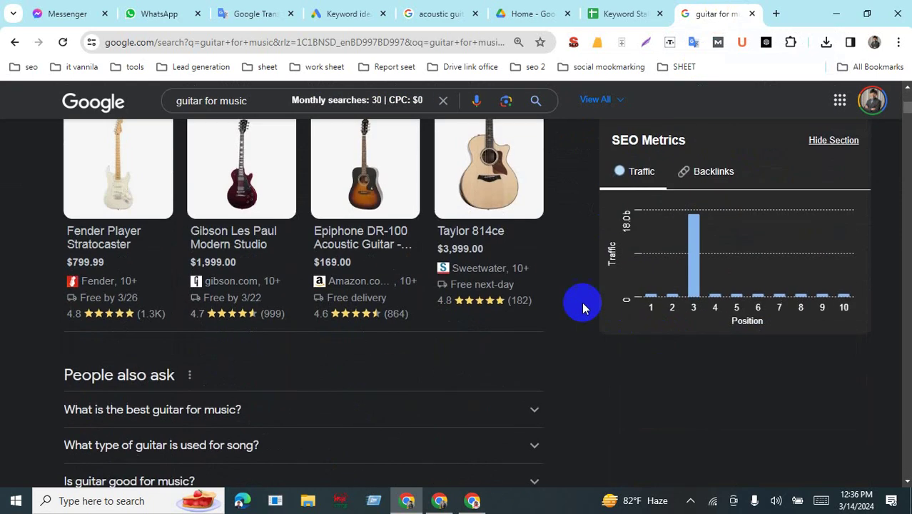
scroll(582, 302, up, 5)
scroll(624, 246, down, 3)
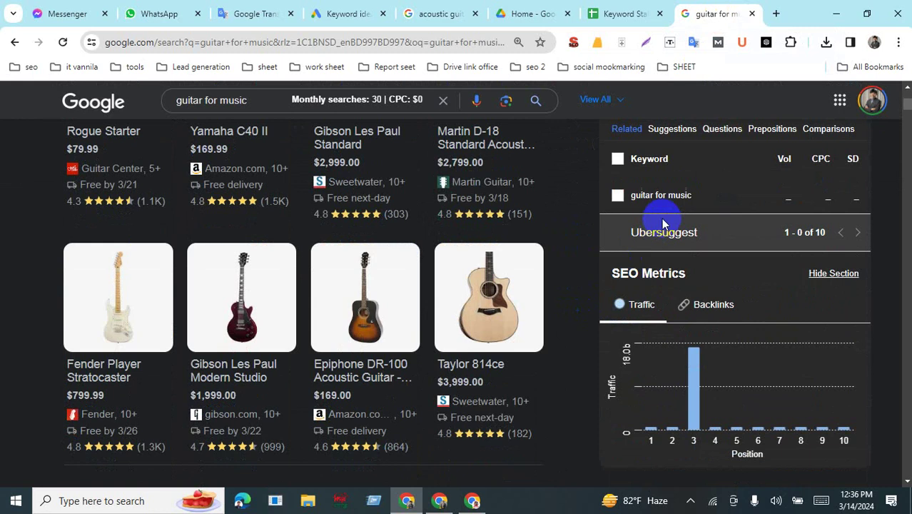
scroll(662, 223, down, 5)
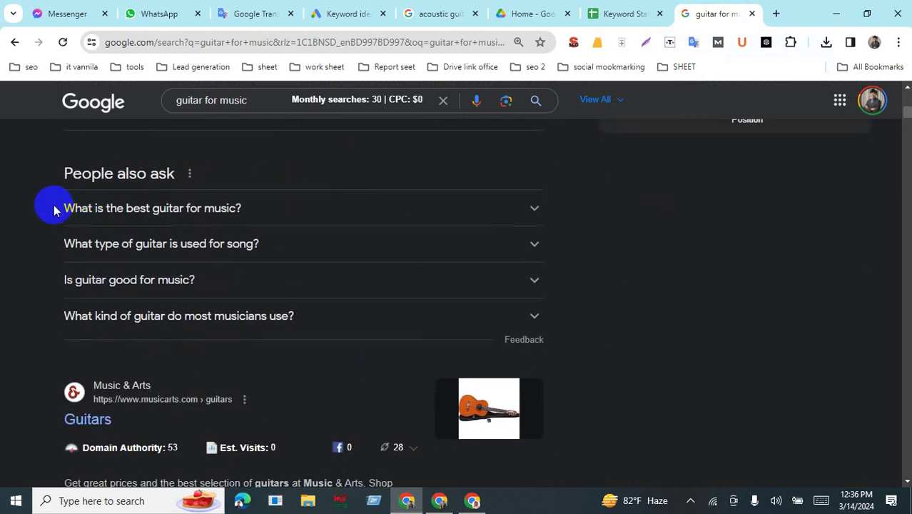
triple_click(187, 212)
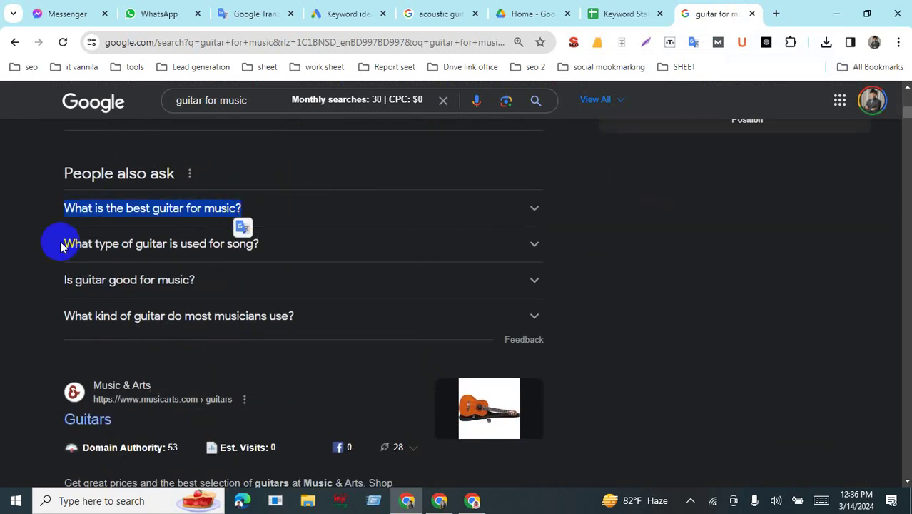
drag(60, 246, 244, 248)
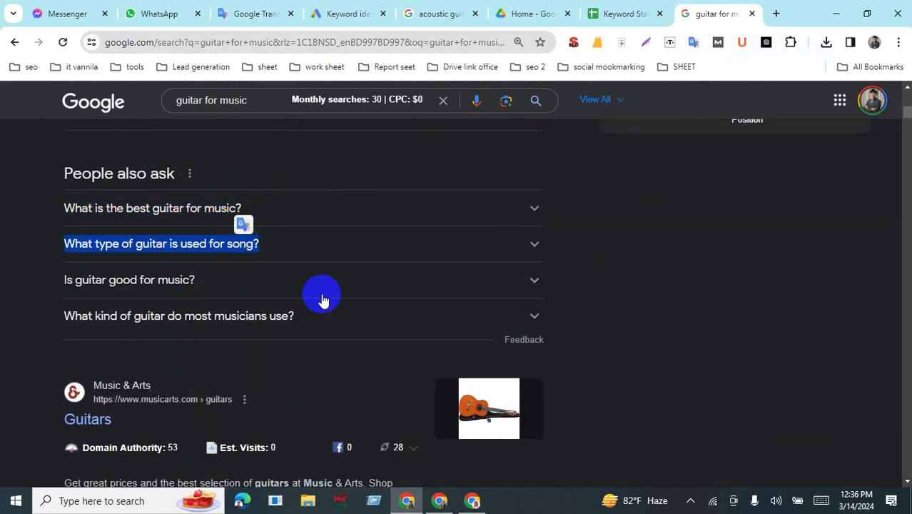
- Switch to ChatGPT in a new browser tab using the bookmark saved in the Drive link office folder
click(776, 14)
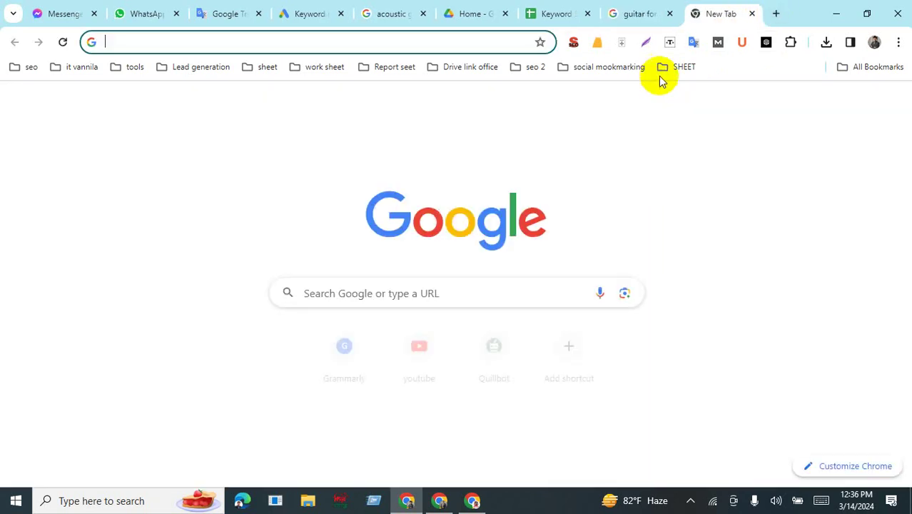
click(670, 67)
mouse_move(514, 75)
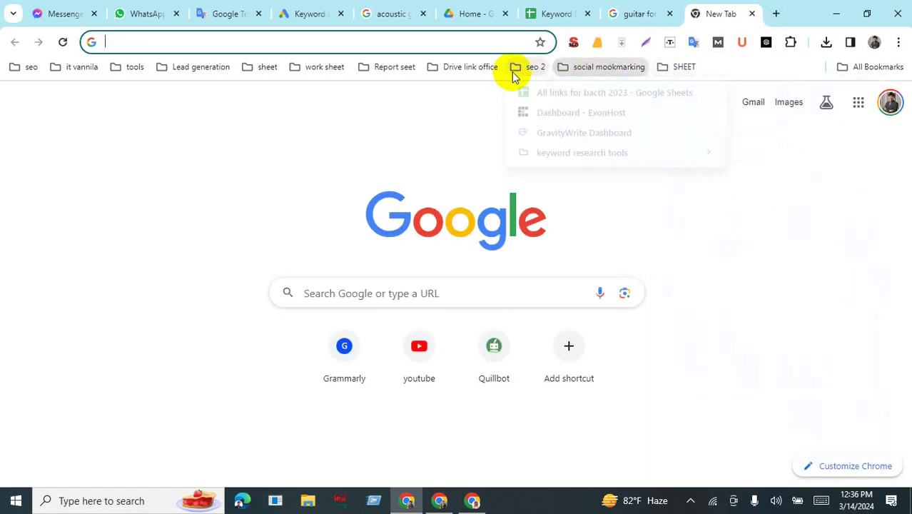
mouse_move(452, 73)
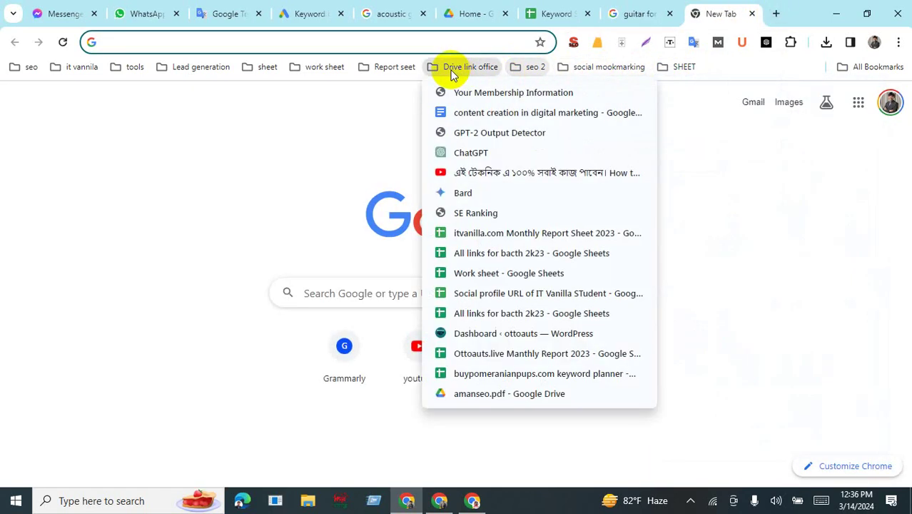
click(458, 149)
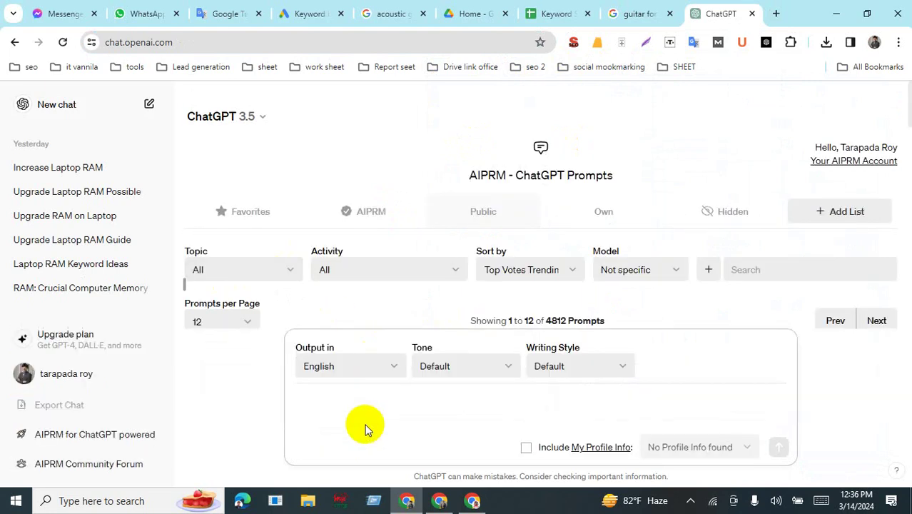
- Select the AIPRM prompt "Keyword Strategy" from the public prompt list
scroll(749, 272, down, 2)
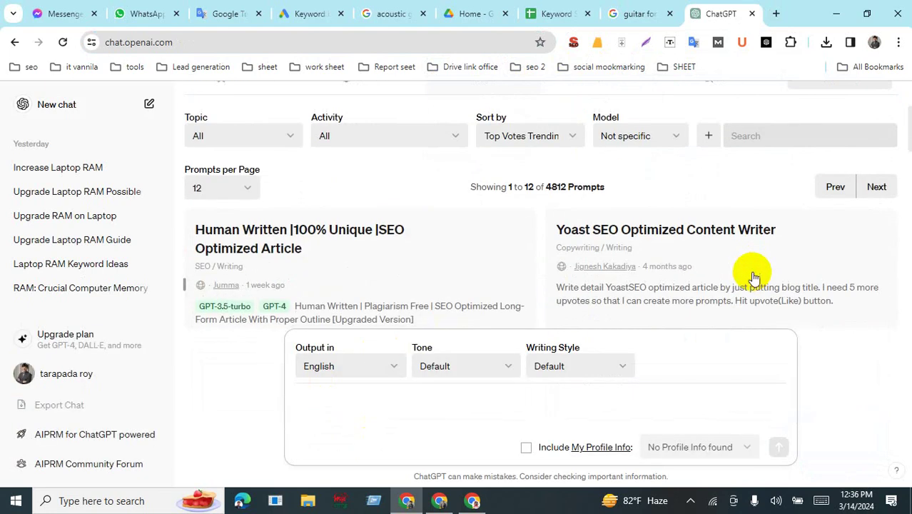
scroll(753, 275, down, 5)
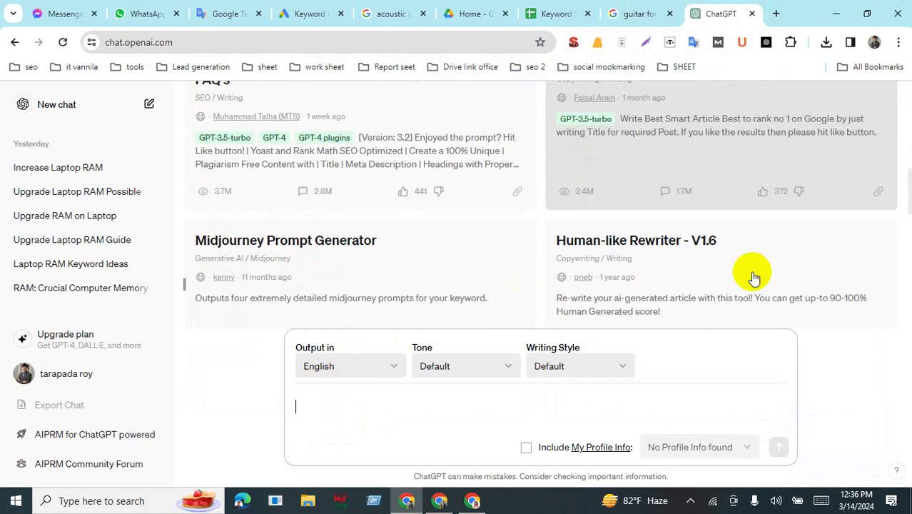
scroll(753, 277, down, 5)
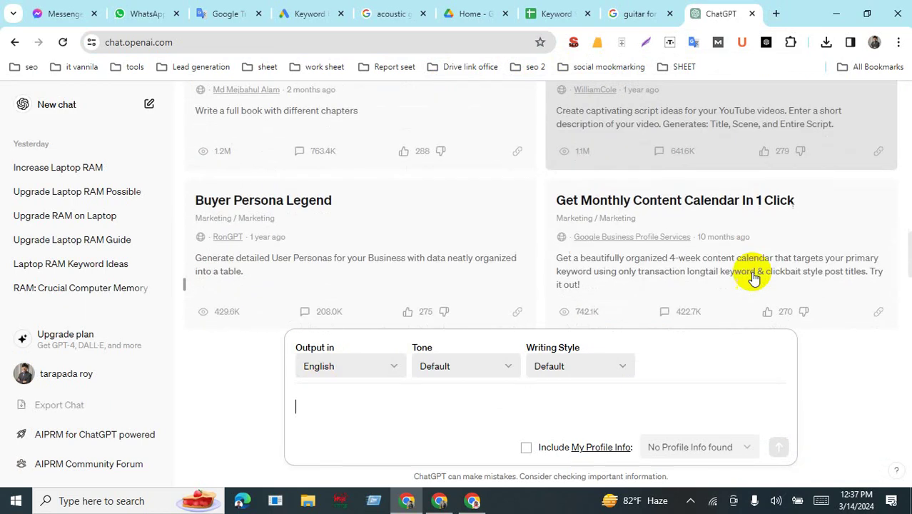
scroll(753, 277, down, 3)
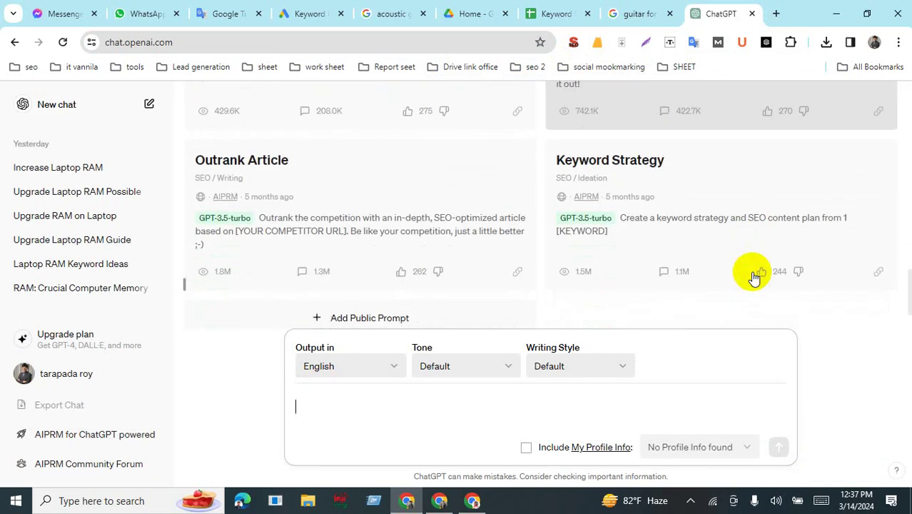
click(628, 174)
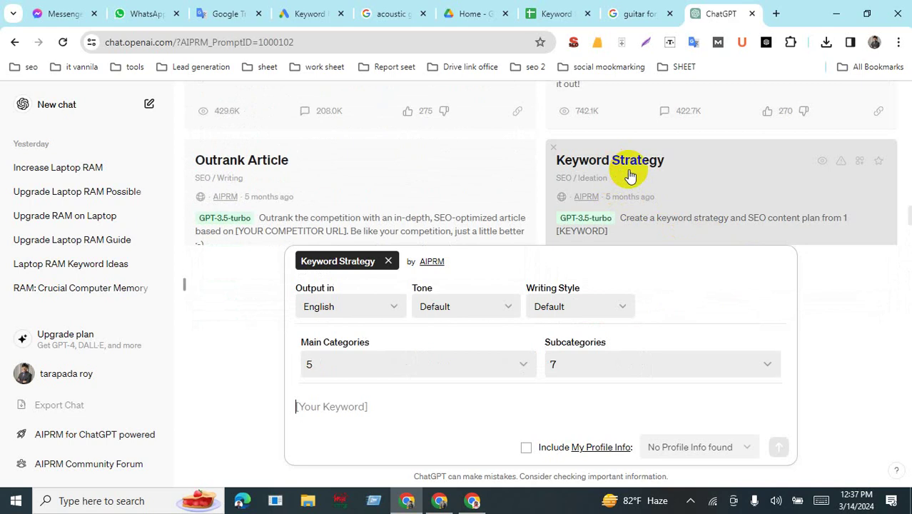
- Run the Keyword Strategy prompt in English for the keyword "guitar for music" and stop the response partway through the table
click(320, 412)
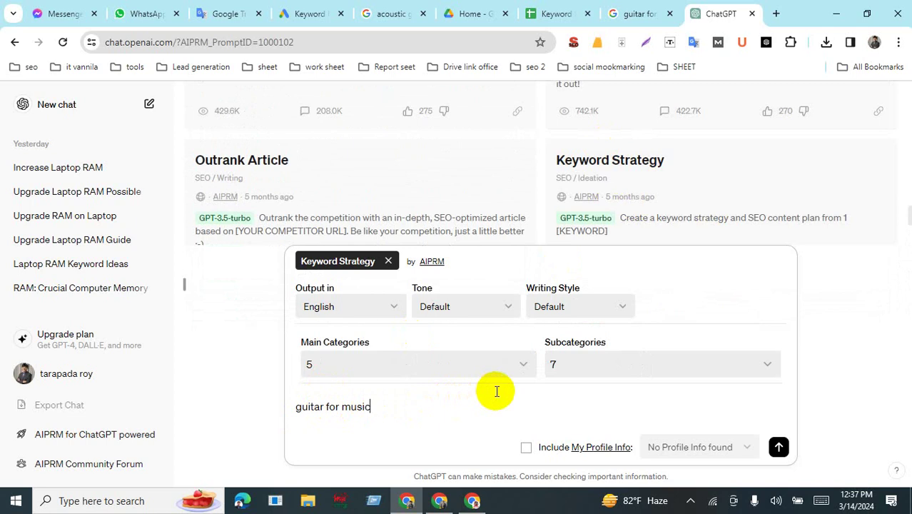
click(778, 447)
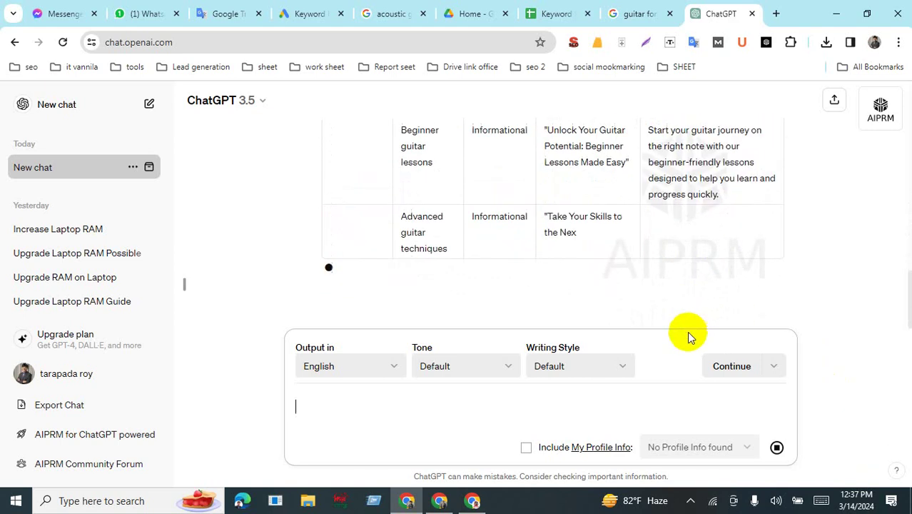
click(777, 447)
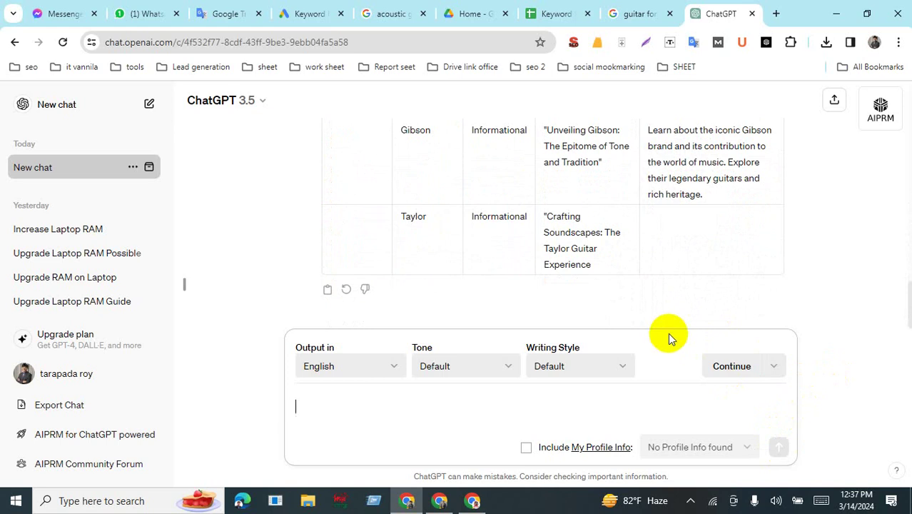
- Examine the generated table's keyword clusters, keywords, search intent, titles and meta descriptions, starting with the "Types of Guitars" cluster
scroll(641, 259, up, 10)
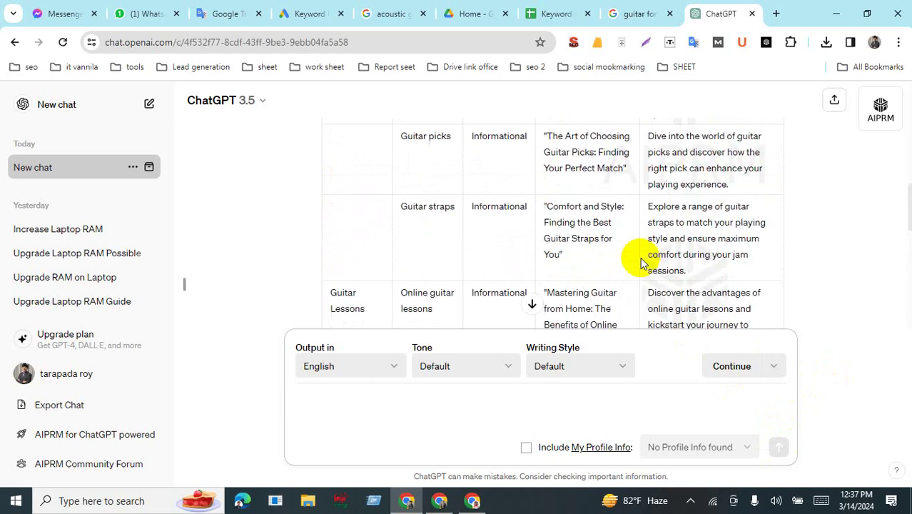
scroll(640, 263, up, 10)
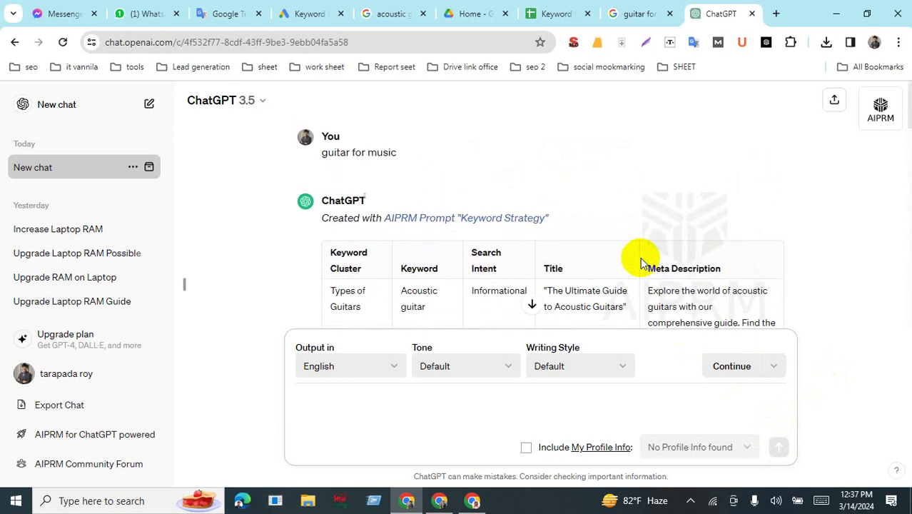
scroll(353, 257, down, 1)
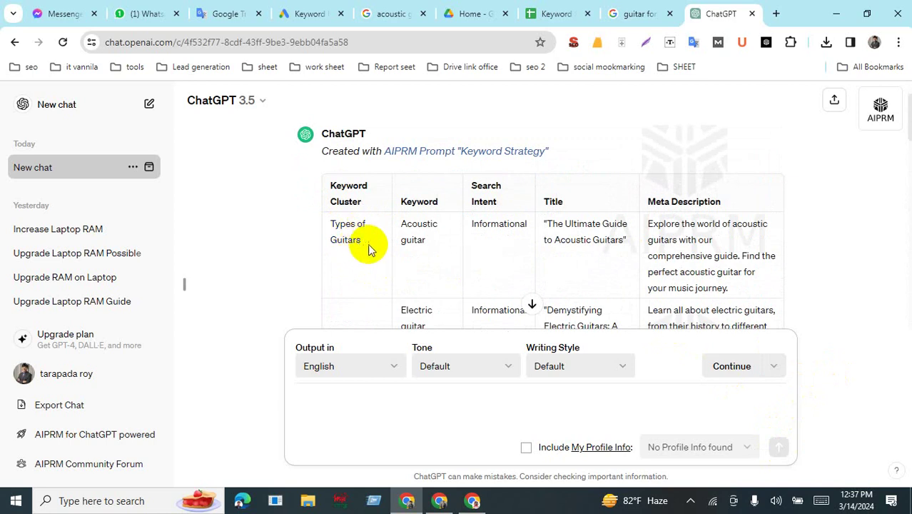
drag(369, 246, 325, 228)
scroll(511, 246, up, 1)
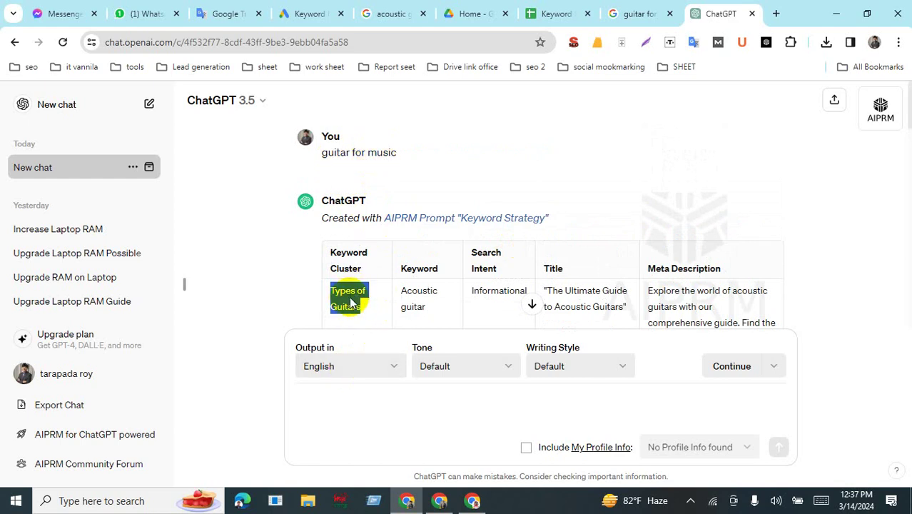
scroll(350, 301, down, 5)
scroll(350, 296, down, 4)
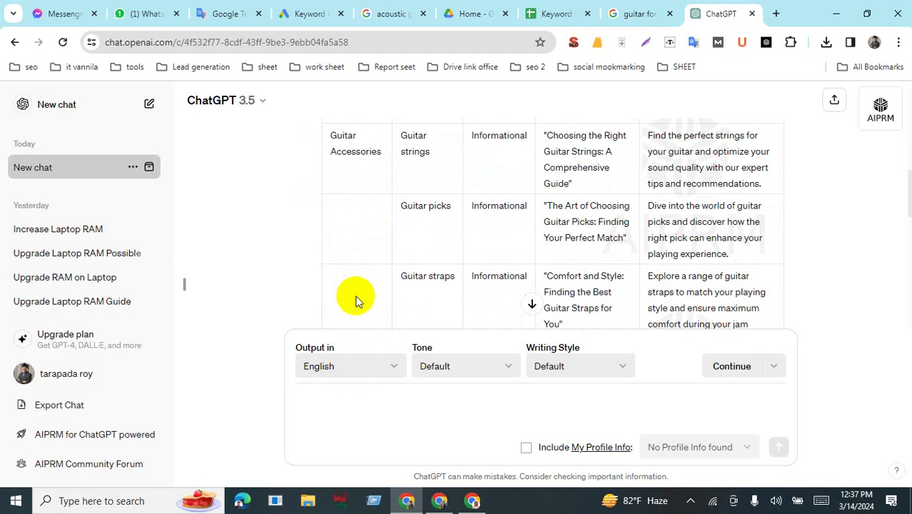
scroll(355, 300, up, 10)
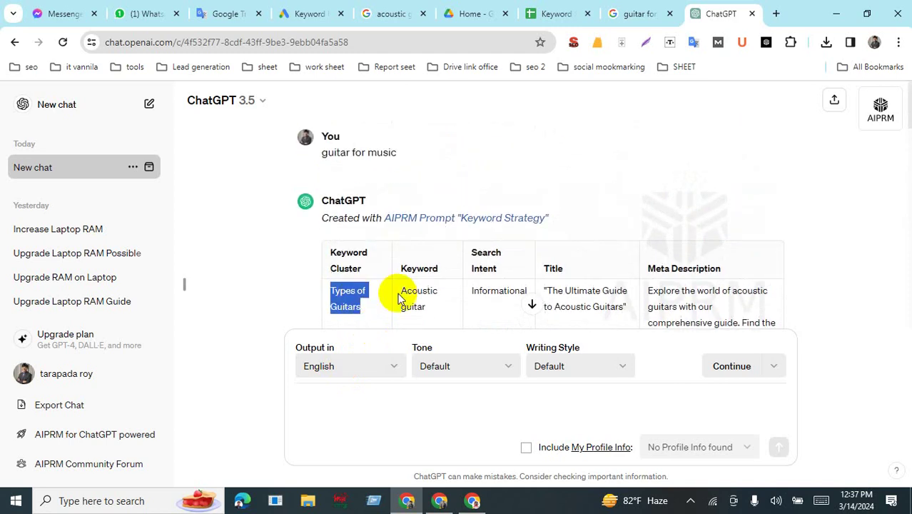
- Examine the title and meta description suggested for the "Acoustic guitar" keyword in the first table row
scroll(387, 296, down, 2)
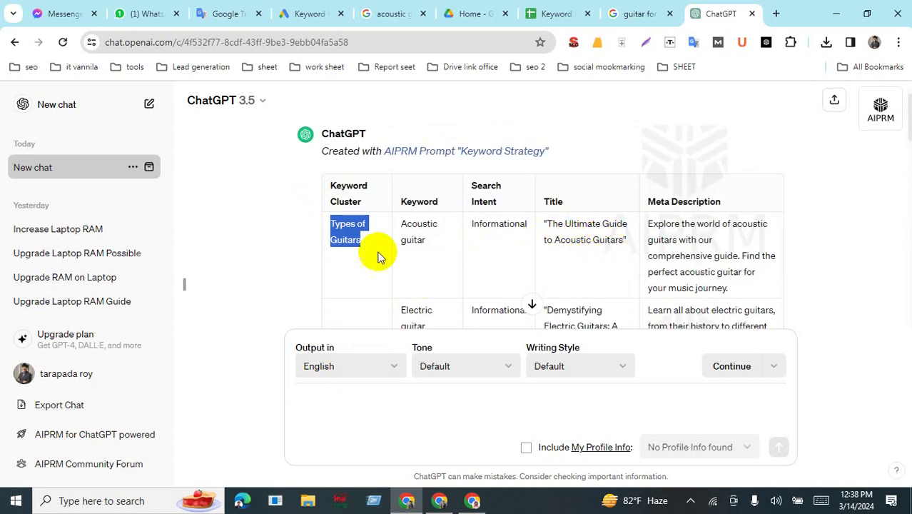
click(546, 224)
drag(546, 224, 615, 235)
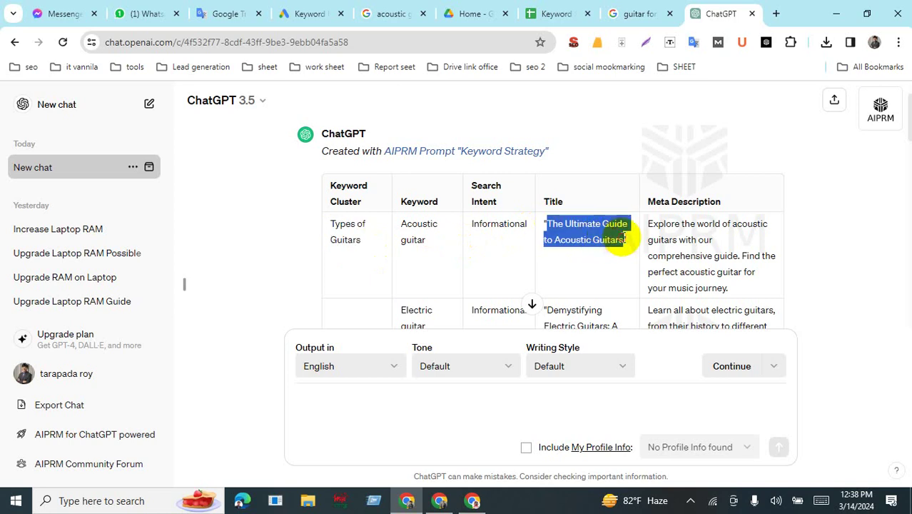
click(583, 251)
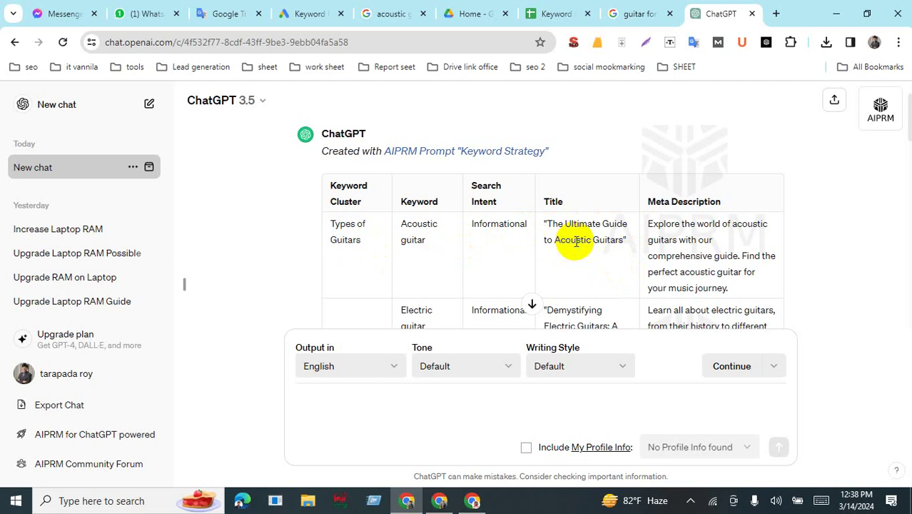
drag(625, 240, 546, 227)
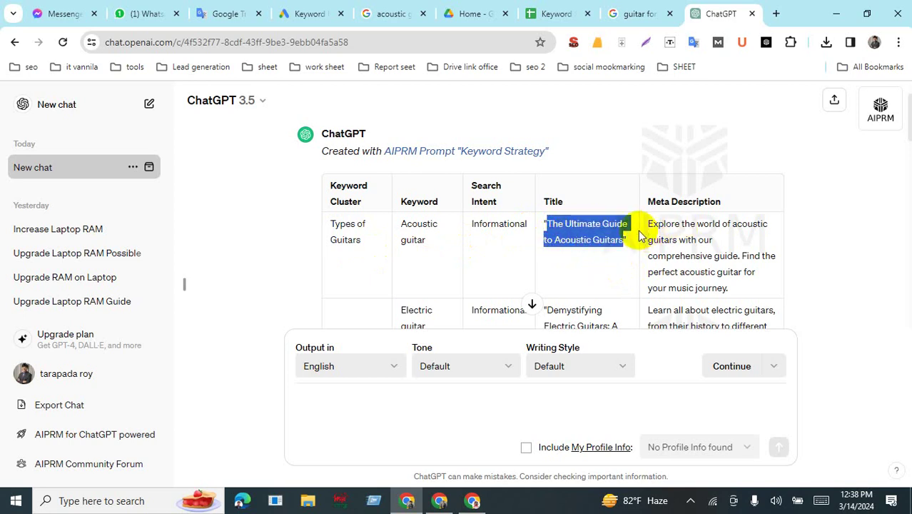
drag(649, 223, 737, 312)
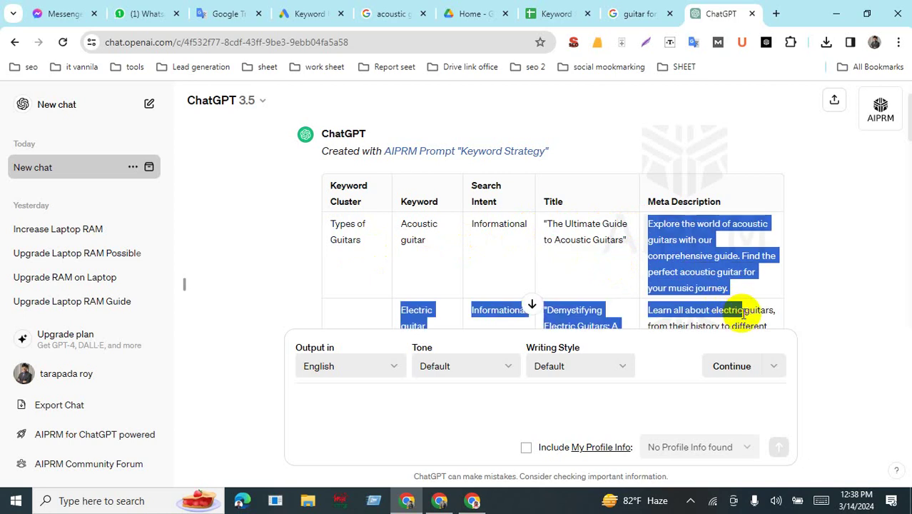
click(537, 314)
- Examine the table's Guitar Accessories, Guitar Lessons and Guitar Brands clusters with their keywords, titles and meta descriptions
scroll(537, 314, down, 8)
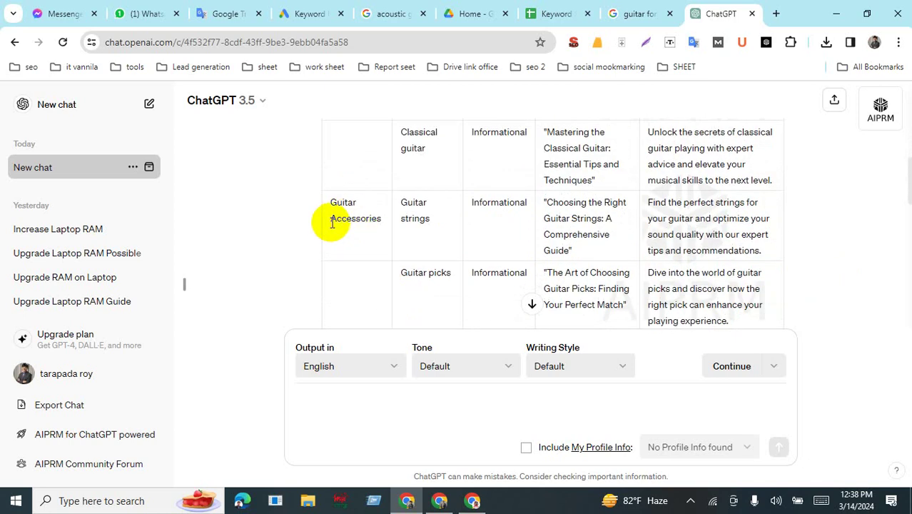
drag(331, 204, 380, 220)
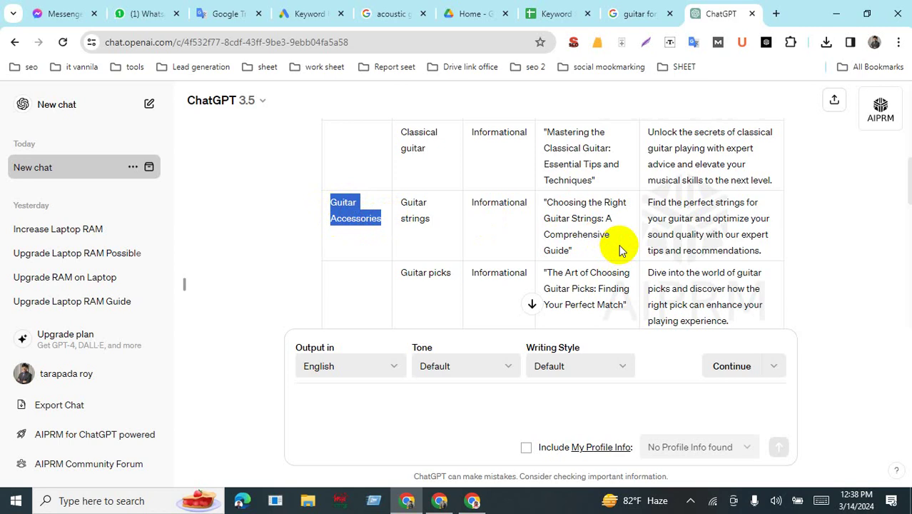
scroll(702, 285, down, 3)
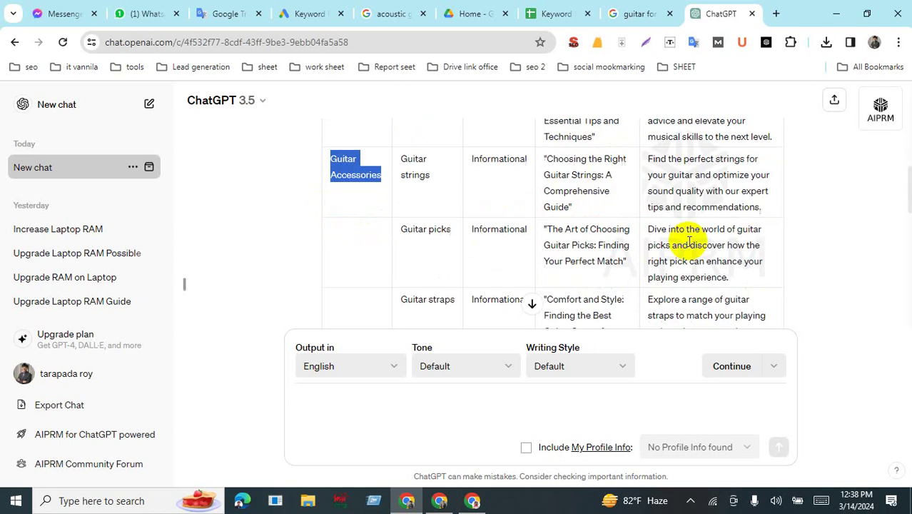
scroll(588, 230, down, 2)
scroll(542, 229, up, 1)
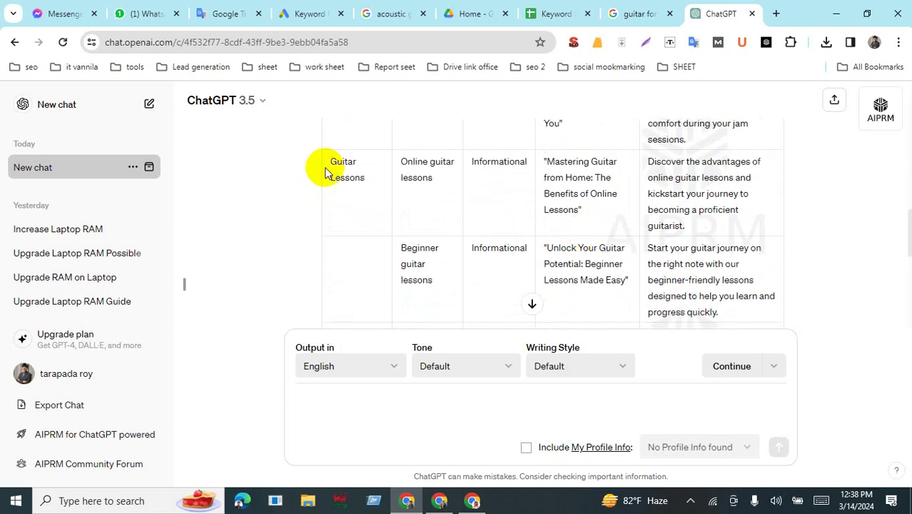
drag(331, 167, 377, 181)
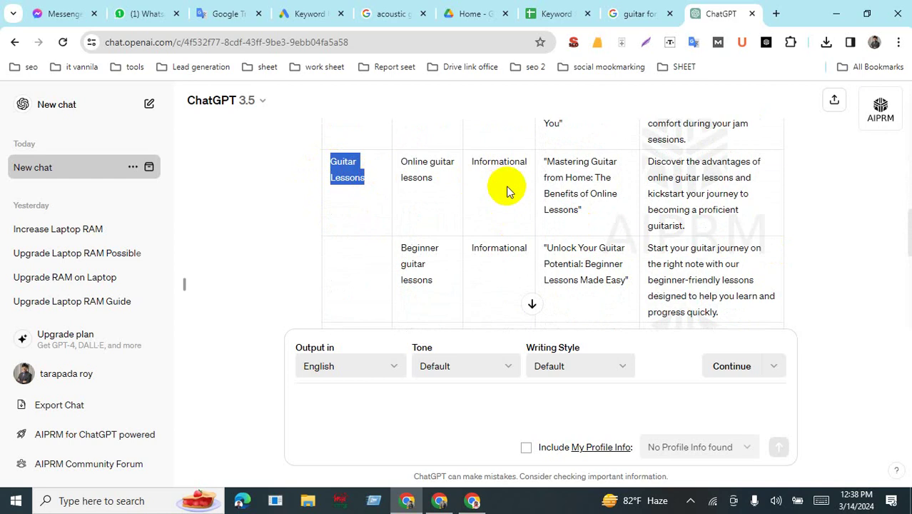
scroll(506, 191, down, 2)
scroll(506, 191, down, 2)
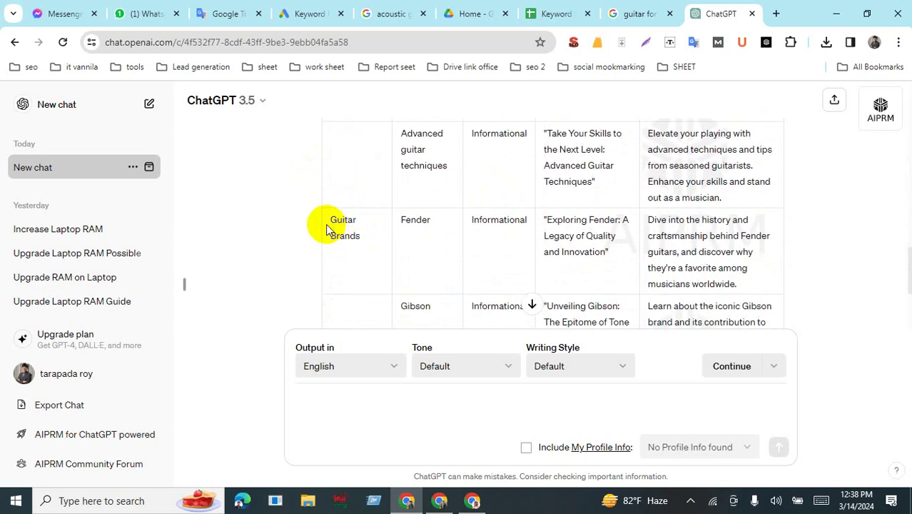
drag(332, 223, 373, 243)
scroll(503, 239, down, 3)
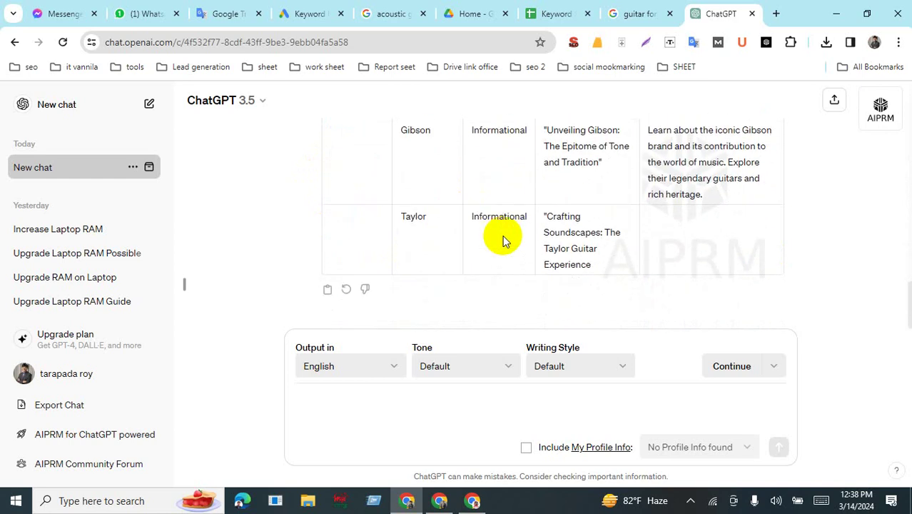
- Review the whole generated table once more, from the Guitar Brands cluster back to the "guitar for music" prompt
scroll(503, 241, up, 2)
scroll(503, 241, up, 2)
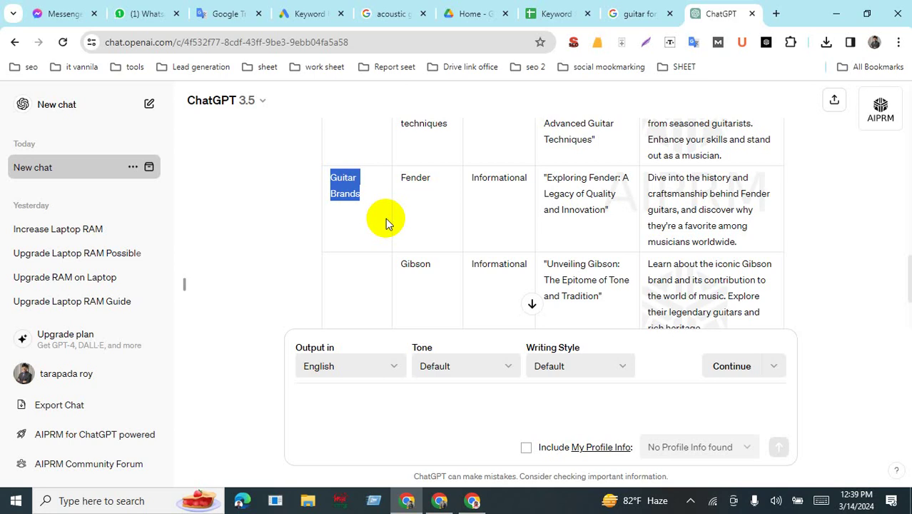
scroll(386, 223, up, 10)
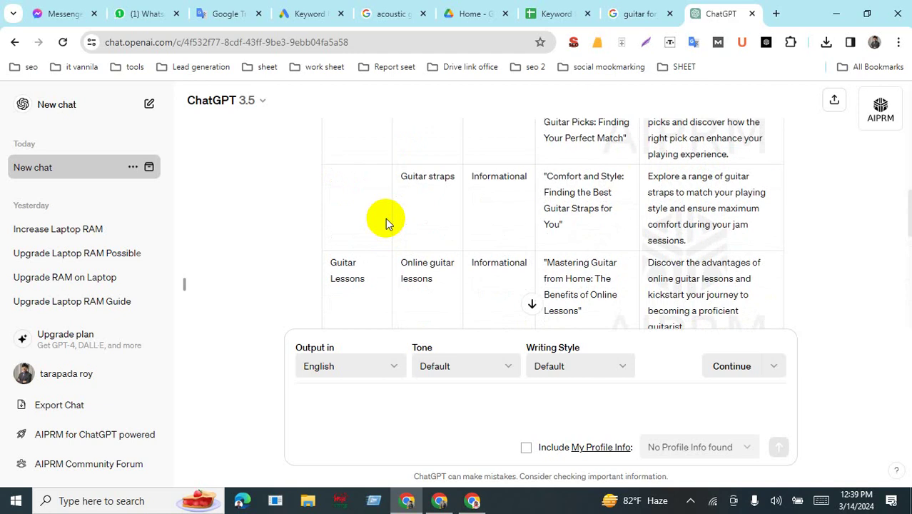
scroll(481, 205, down, 10)
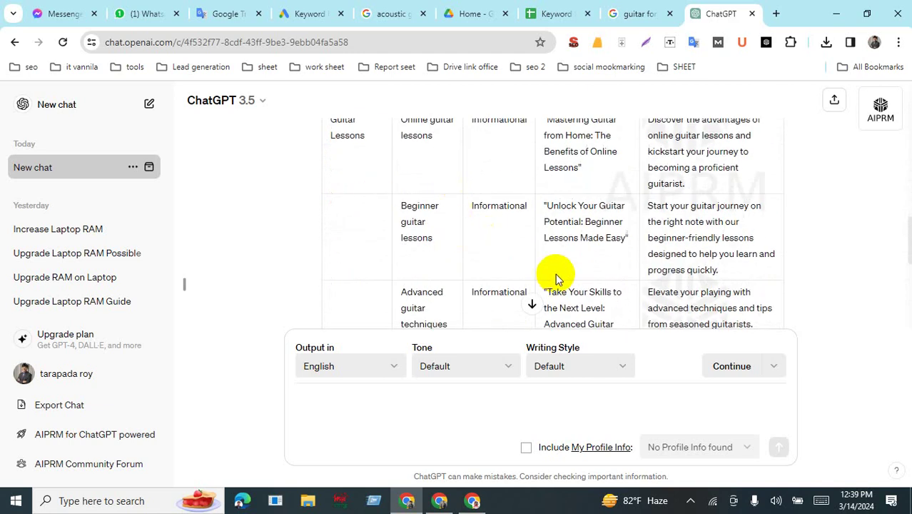
scroll(580, 232, up, 10)
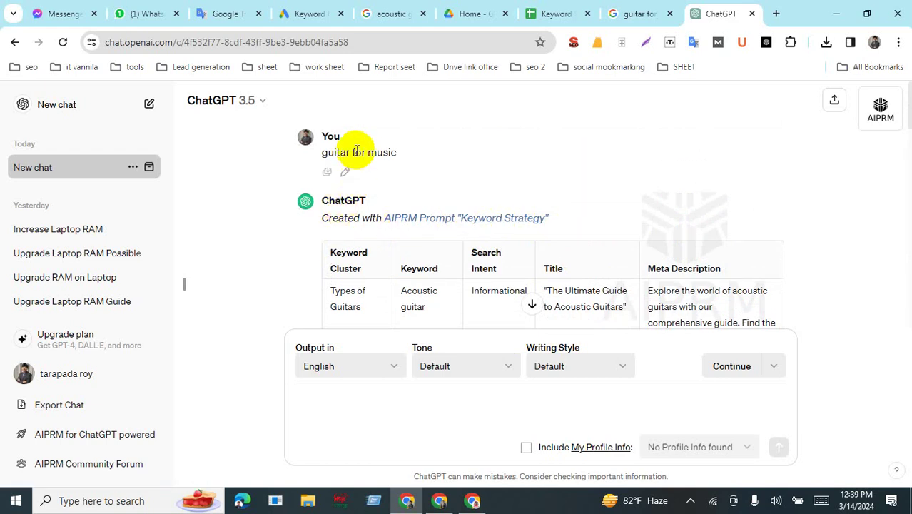
scroll(446, 239, down, 1)
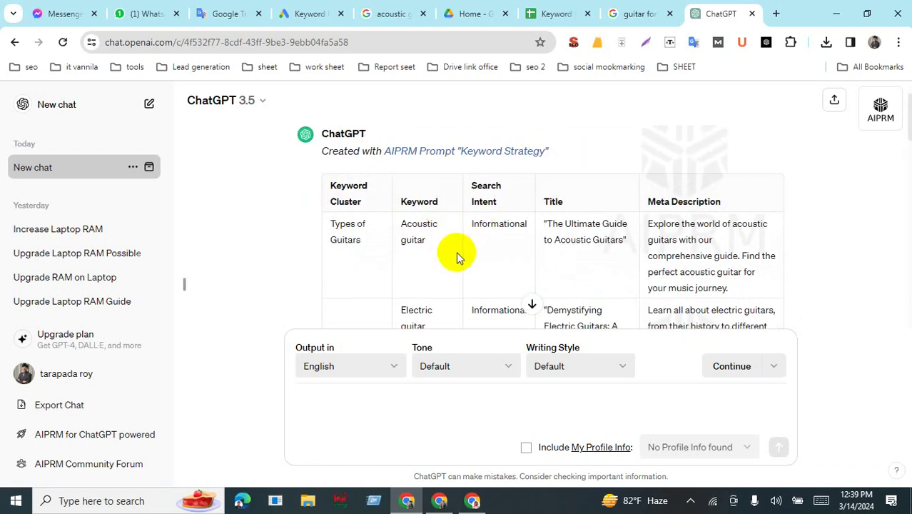
scroll(456, 255, up, 1)
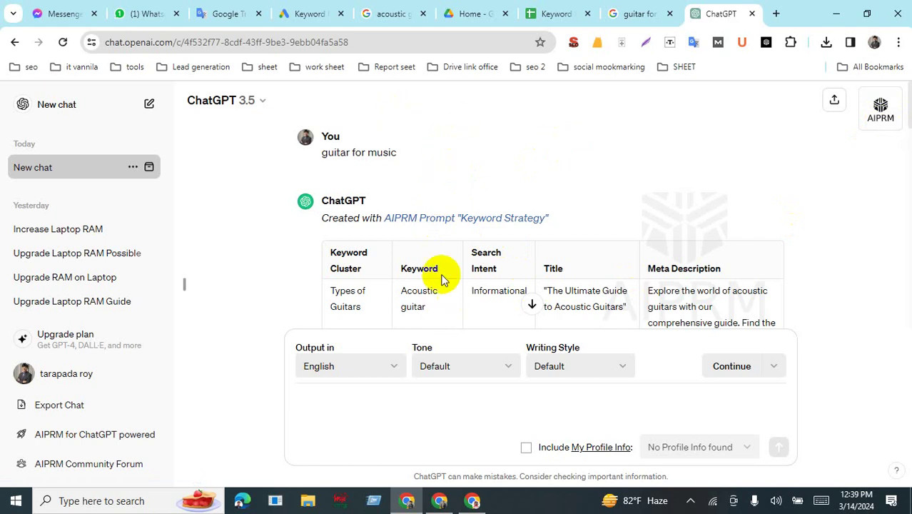
- Switch to the Google Ads Keyword Planner and examine the related terms suggested for broadening the search
click(310, 14)
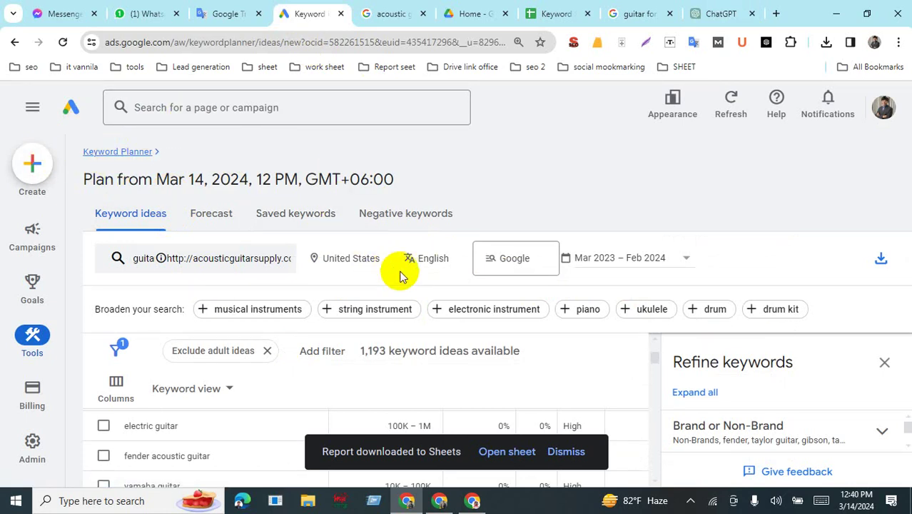
drag(821, 307, 274, 332)
click(822, 323)
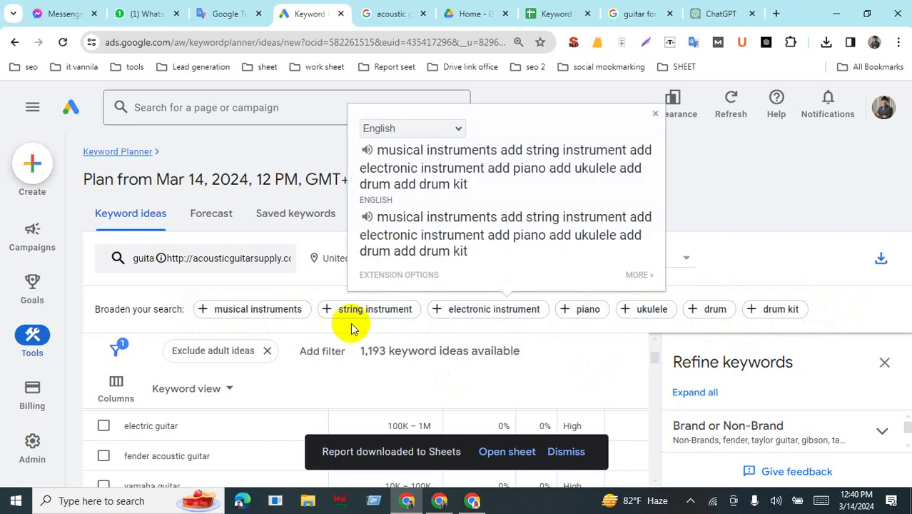
click(475, 327)
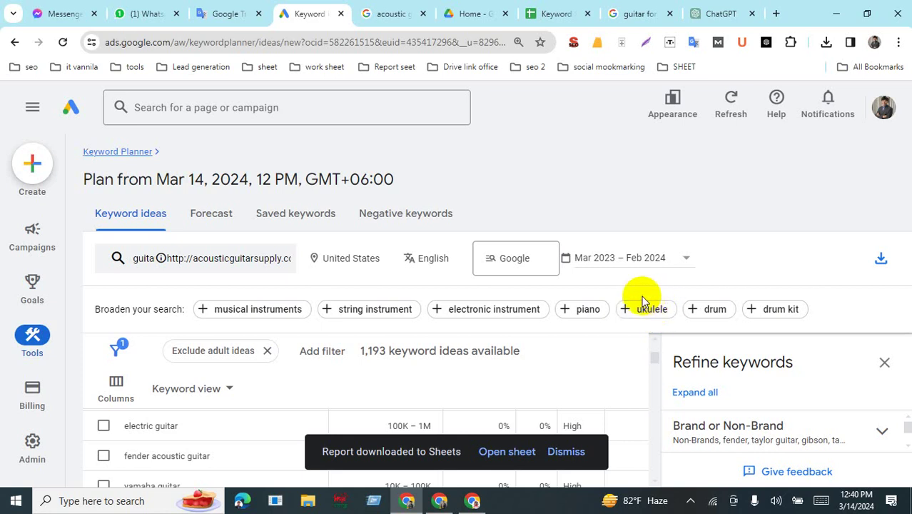
- Copy the suggested term "ukulele" and search Google for "ukulele guitar" in a new browser tab
drag(631, 291, 672, 326)
key(ctrl+c)
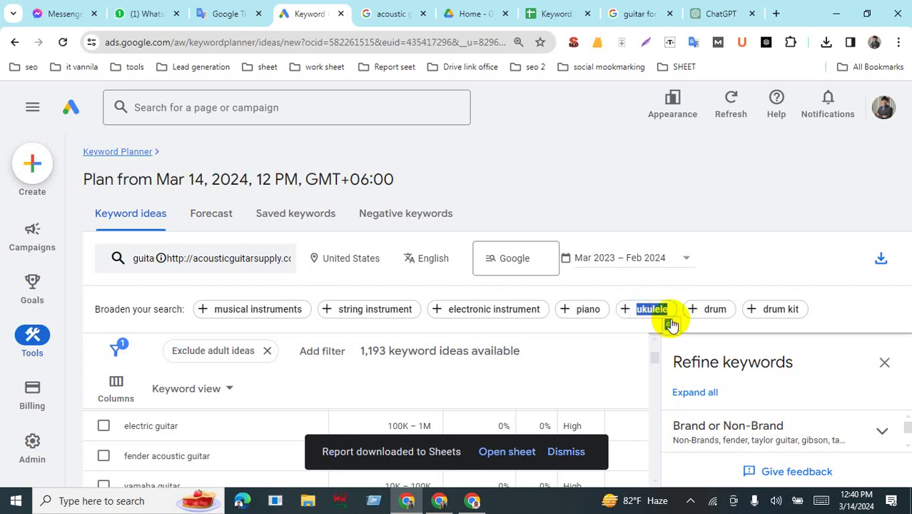
click(777, 14)
key(ctrl+v)
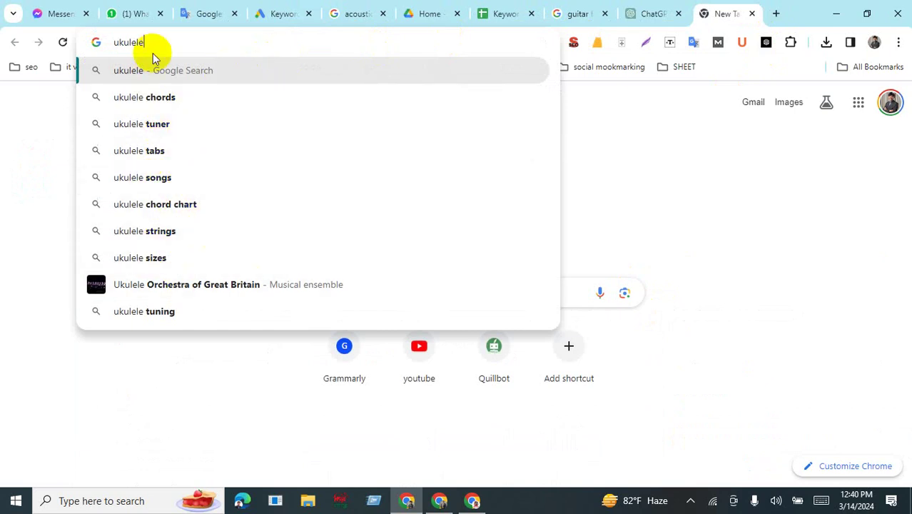
text(gui)
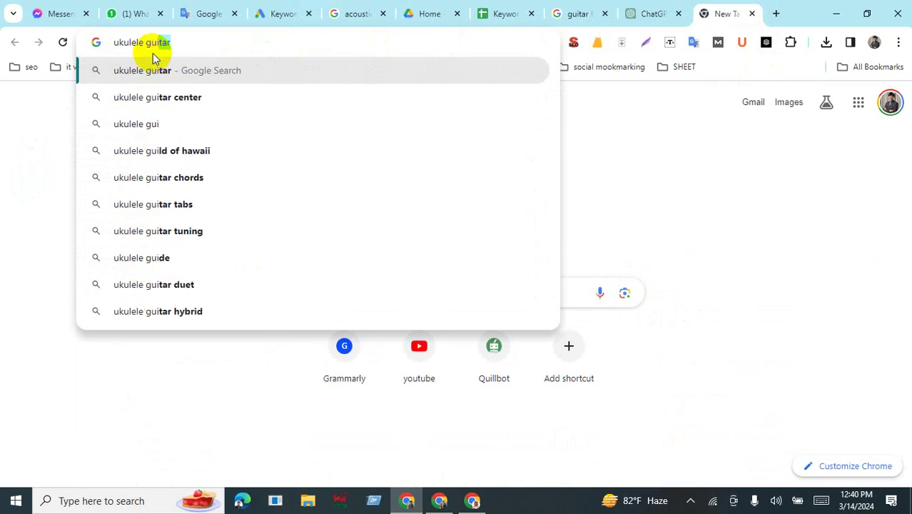
key(Return)
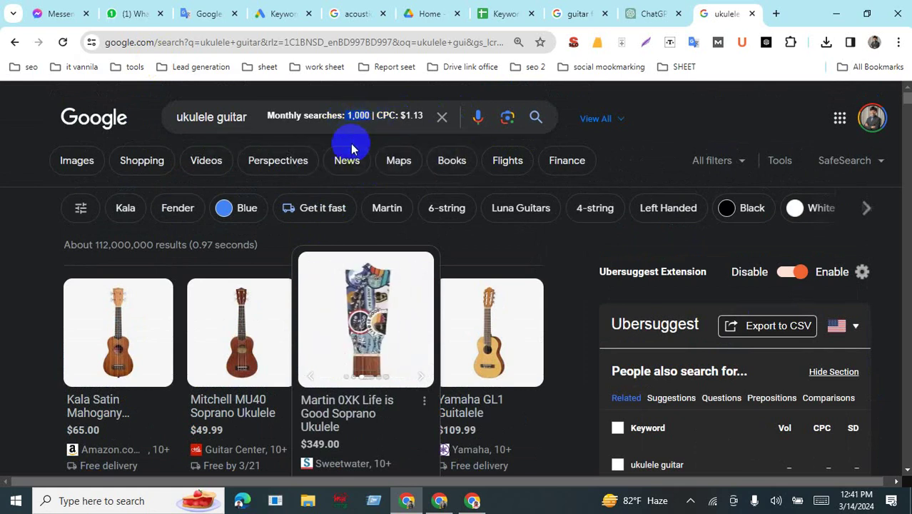
- Compare the "ukulele guitar" search and its monthly search volume with the Keyword Planner's suggested terms
click(237, 116)
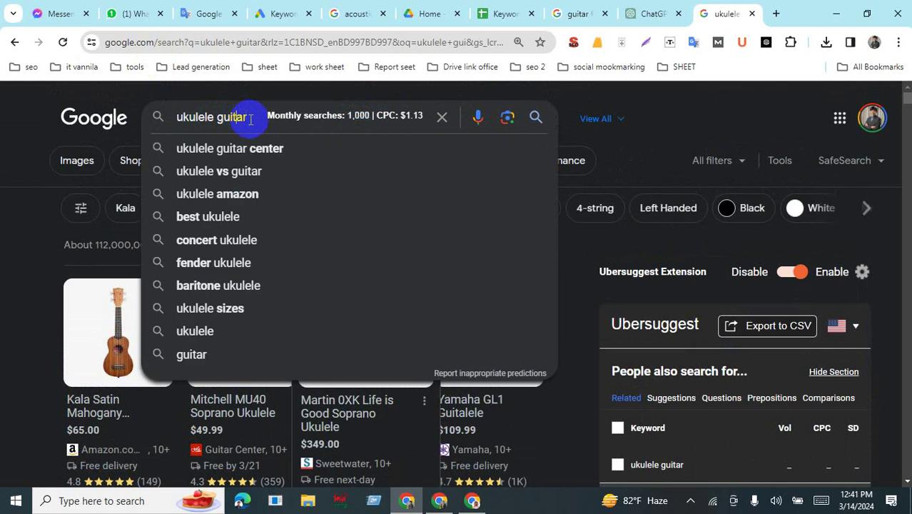
drag(230, 116, 175, 118)
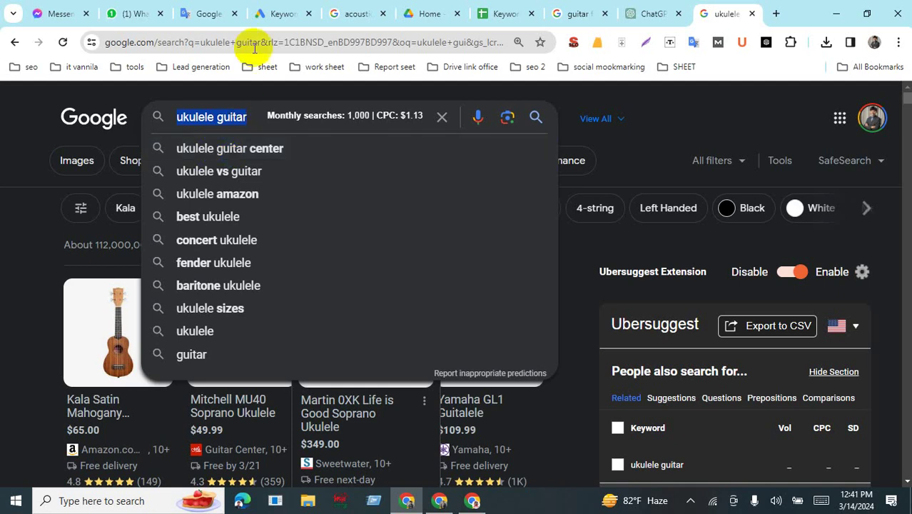
click(283, 13)
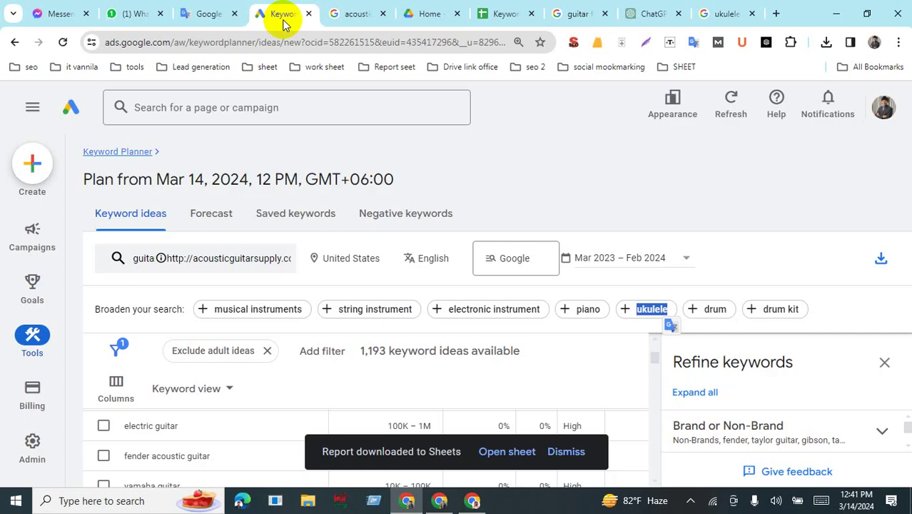
click(627, 225)
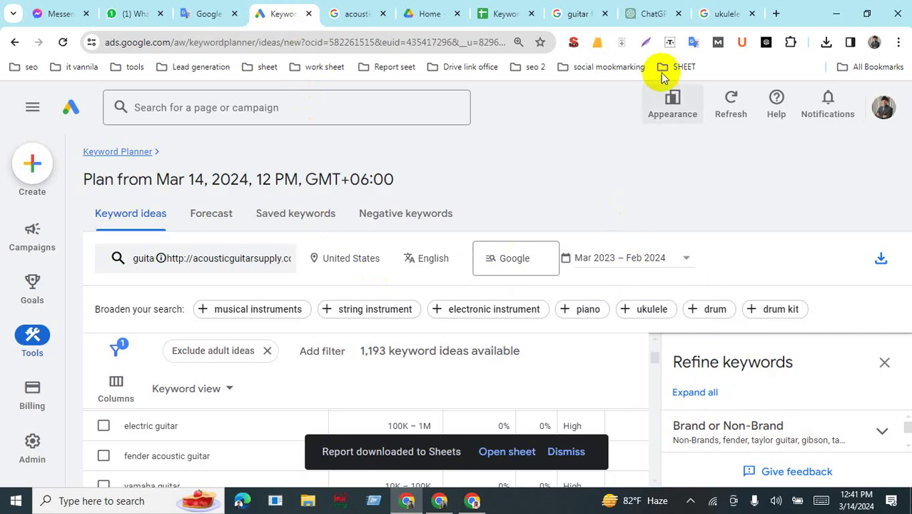
click(727, 14)
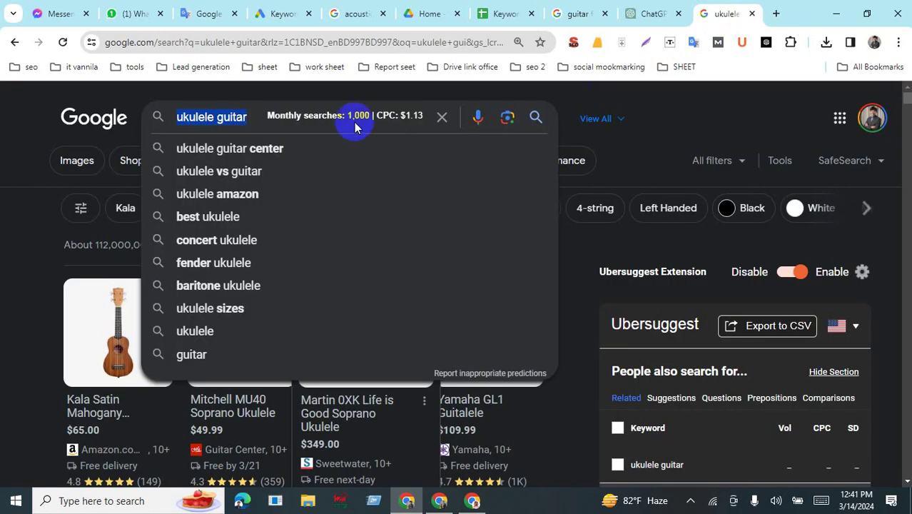
- Copy the keyword "ukulele guitar" from the Google search
right_click(219, 115)
click(265, 178)
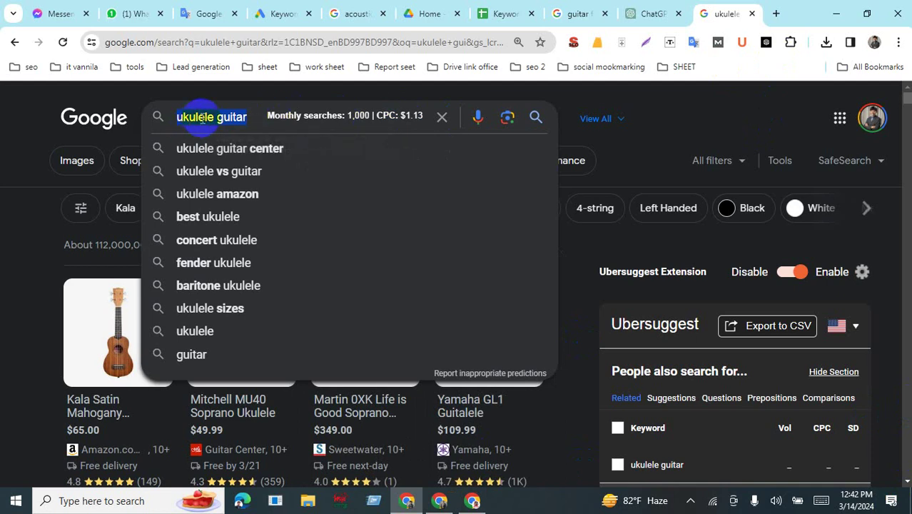
right_click(227, 121)
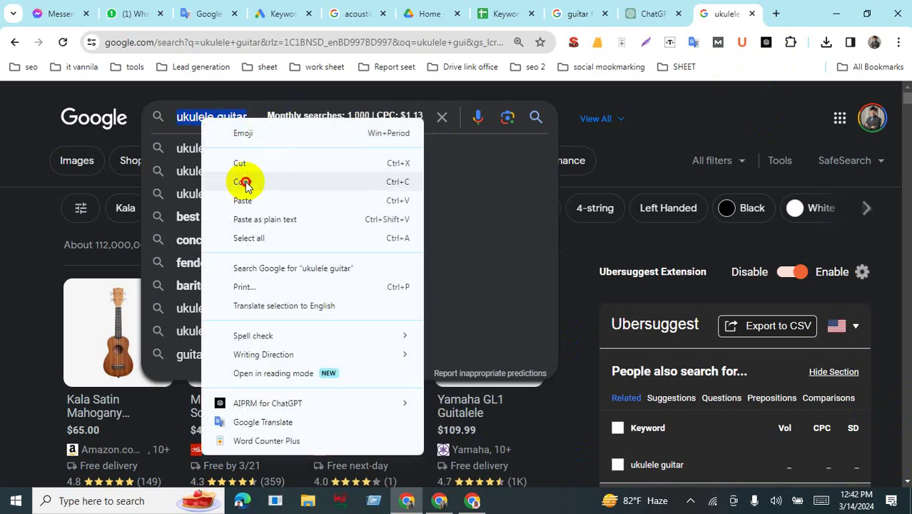
click(244, 179)
- Open Quora in a separate browser tab using the bookmark saved in the Lead generation folder's social site subfolder
click(776, 14)
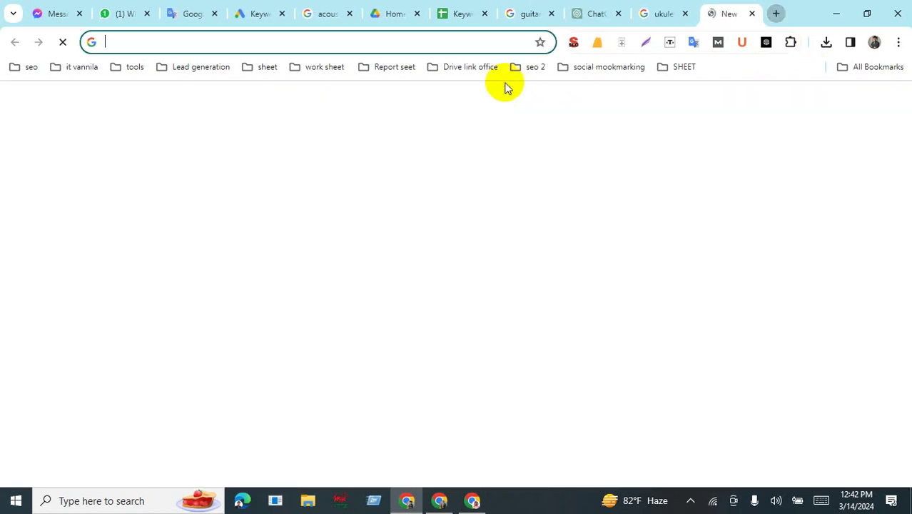
click(191, 73)
mouse_move(202, 93)
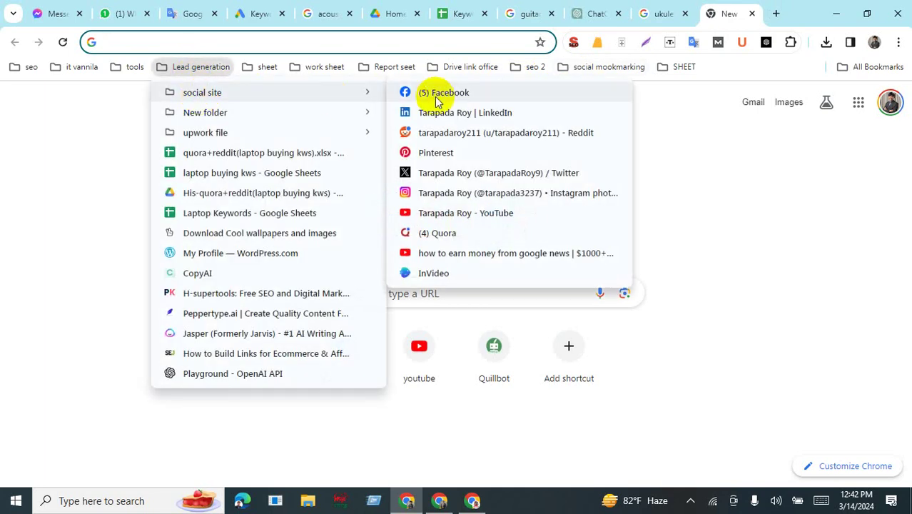
middle_click(440, 230)
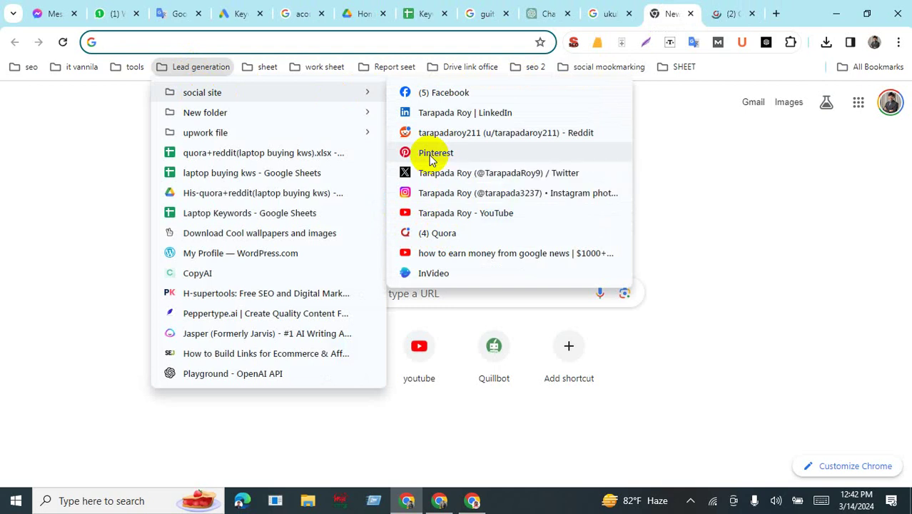
- Open the bookmarked Pinterest and Instagram pages in separate browser tabs, and switch to the Quora tab
middle_click(432, 152)
middle_click(433, 202)
click(634, 14)
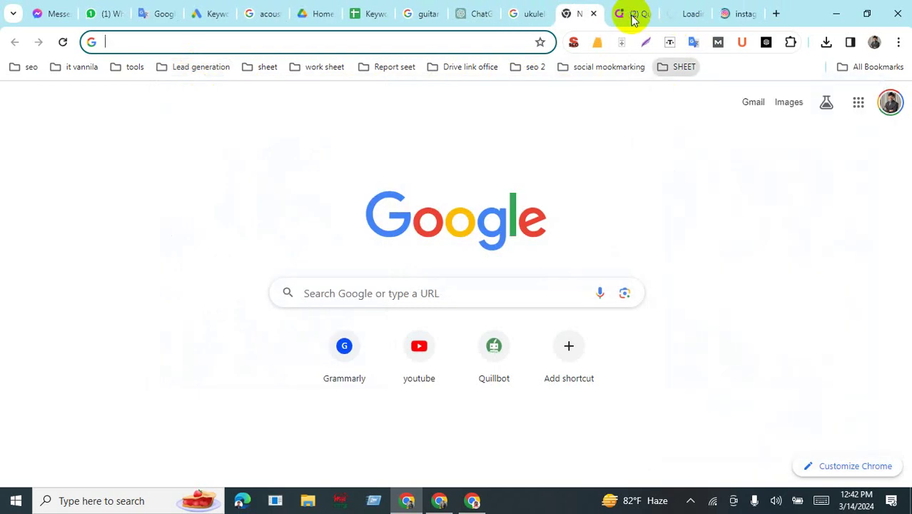
click(634, 15)
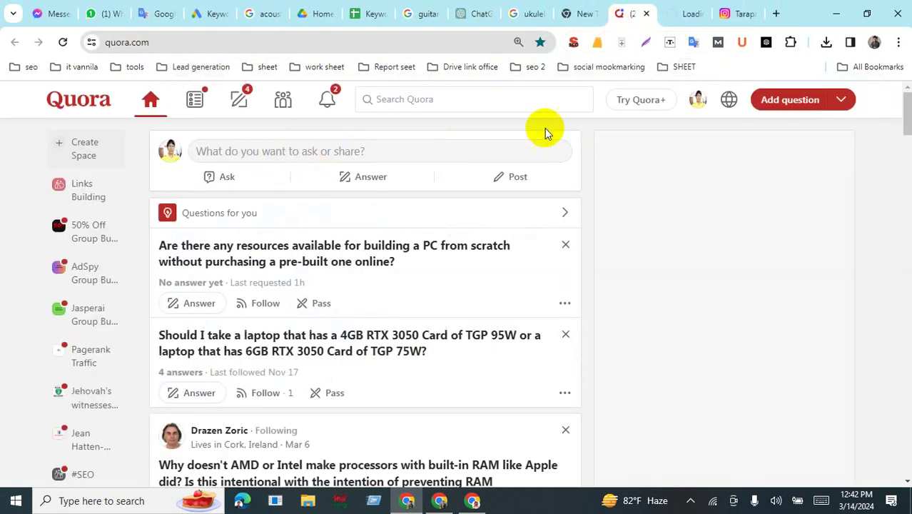
- Search Quora for "ukulele guitar", open "Is the ukulele or guitar easier for a beginner?" and highlight the related question "Should I buy a Ukulele or a Guitar?"
click(432, 103)
key(ctrl+v)
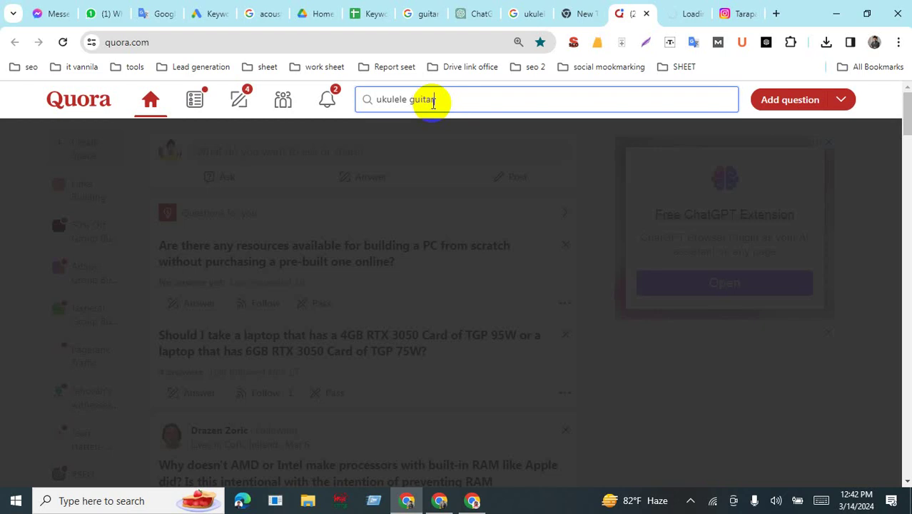
click(462, 98)
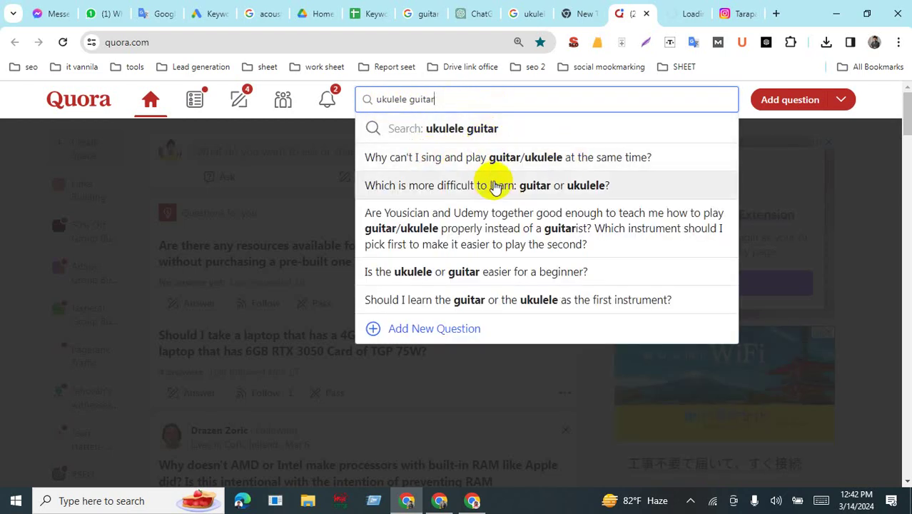
click(497, 273)
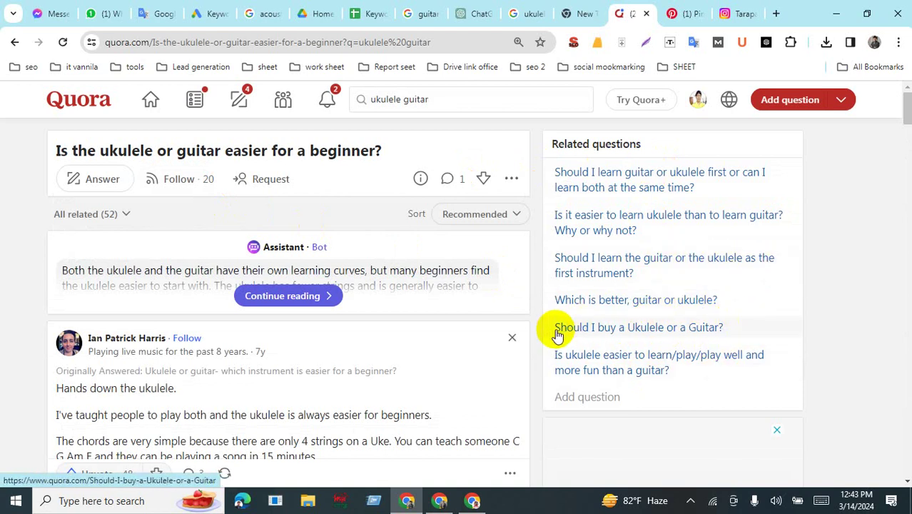
drag(534, 331, 750, 329)
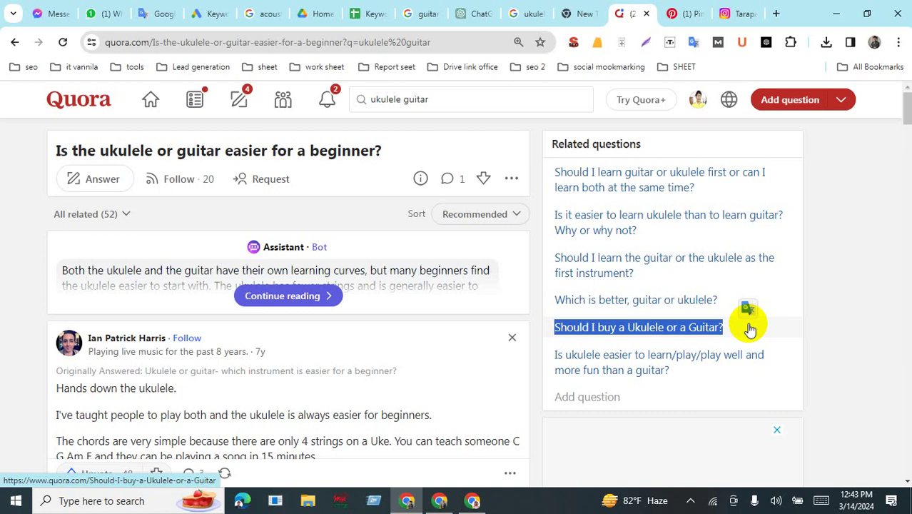
- Open answerthepublic.com in a new browser tab and enter "ukulele guitar" as the Google search topic
click(776, 15)
text(a)
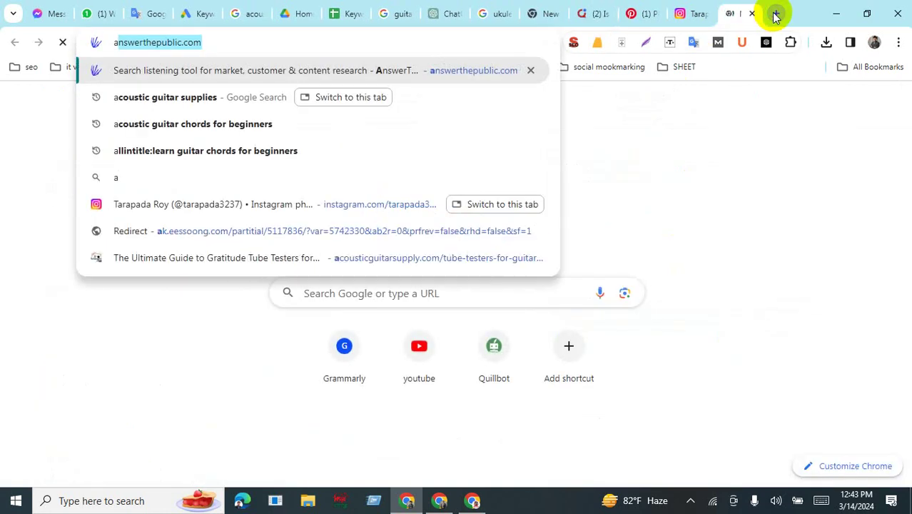
key(Return)
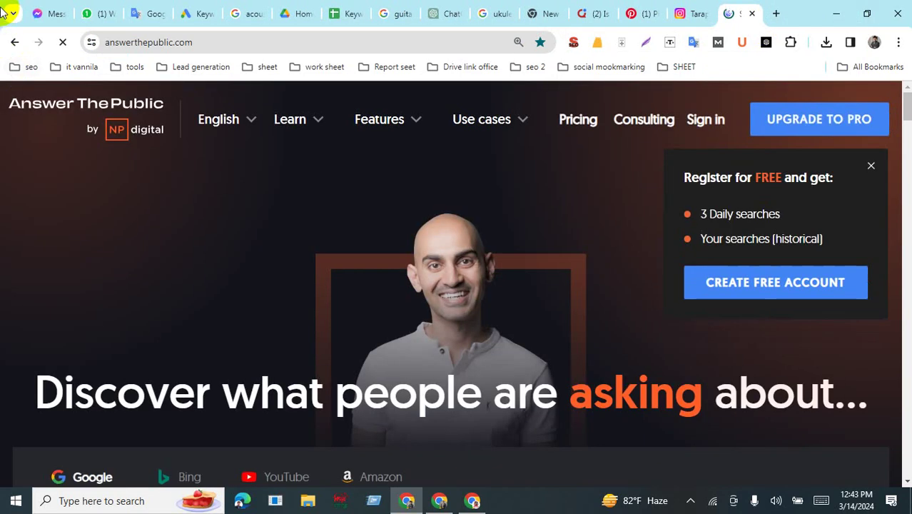
click(230, 43)
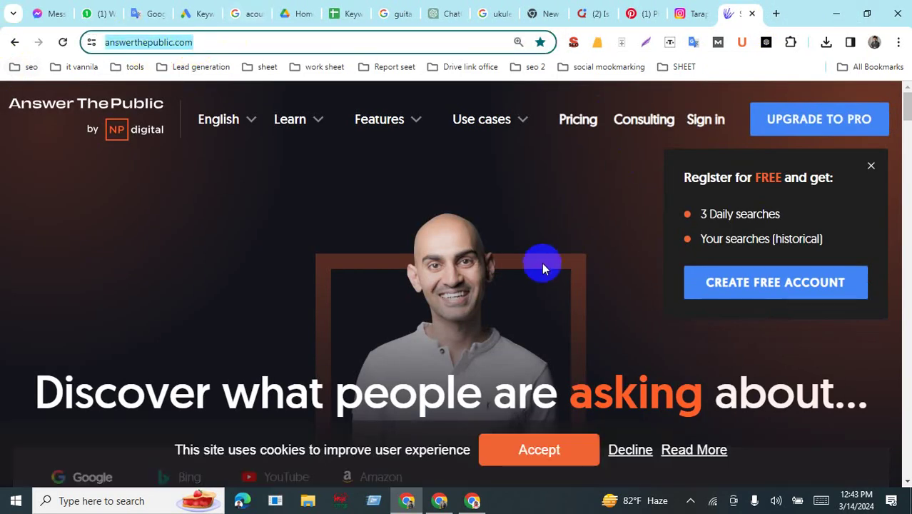
scroll(540, 266, down, 2)
scroll(535, 267, down, 2)
click(119, 262)
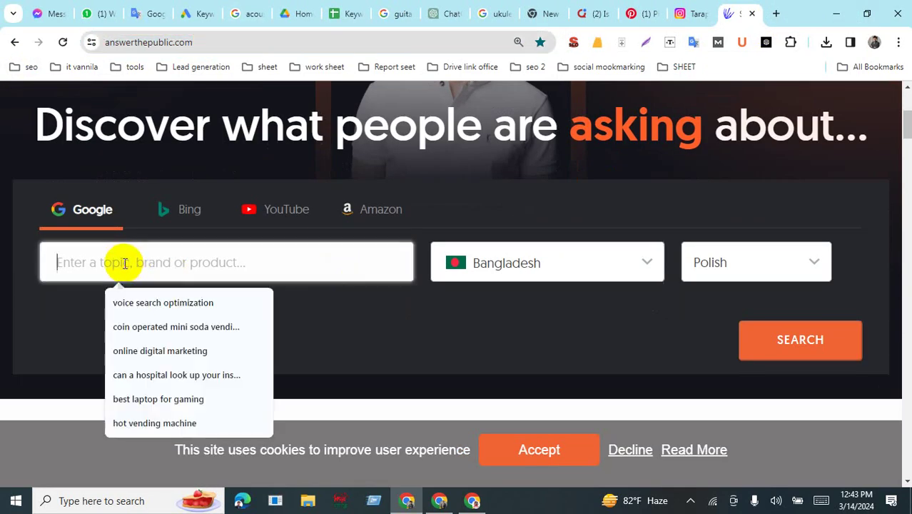
key(ctrl+v)
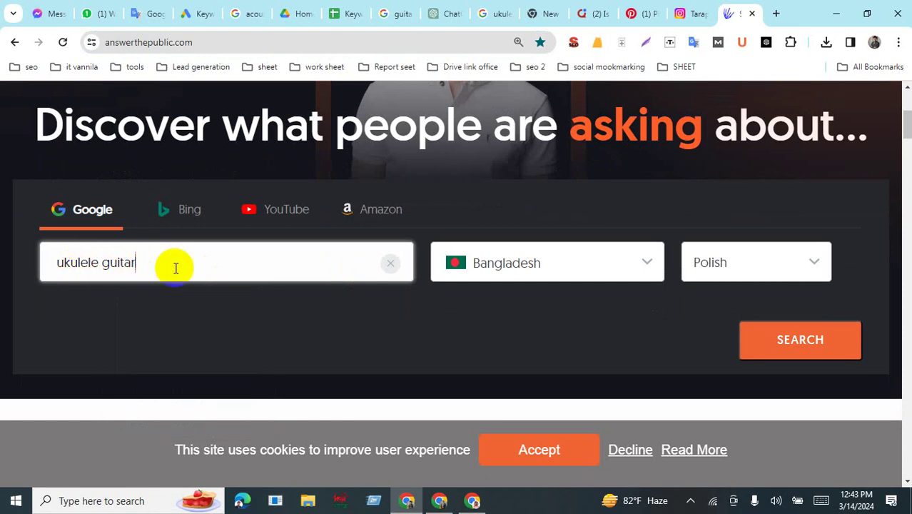
- Set the country for the "ukulele guitar" topic search to United States
click(633, 266)
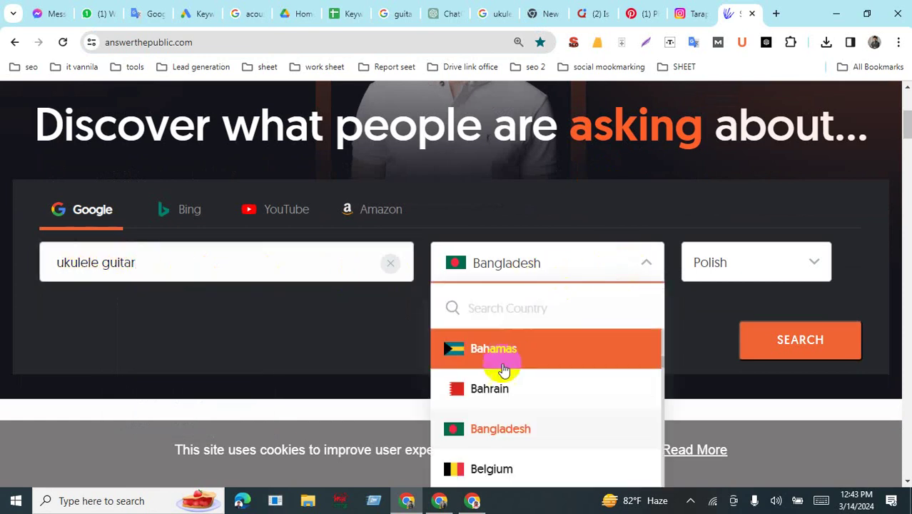
scroll(533, 378, down, 10)
scroll(534, 378, down, 20)
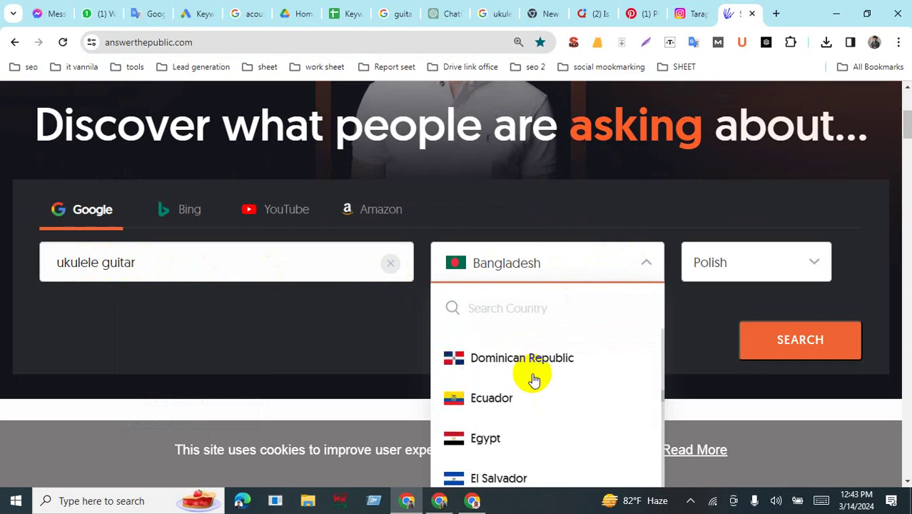
scroll(528, 386, down, 7)
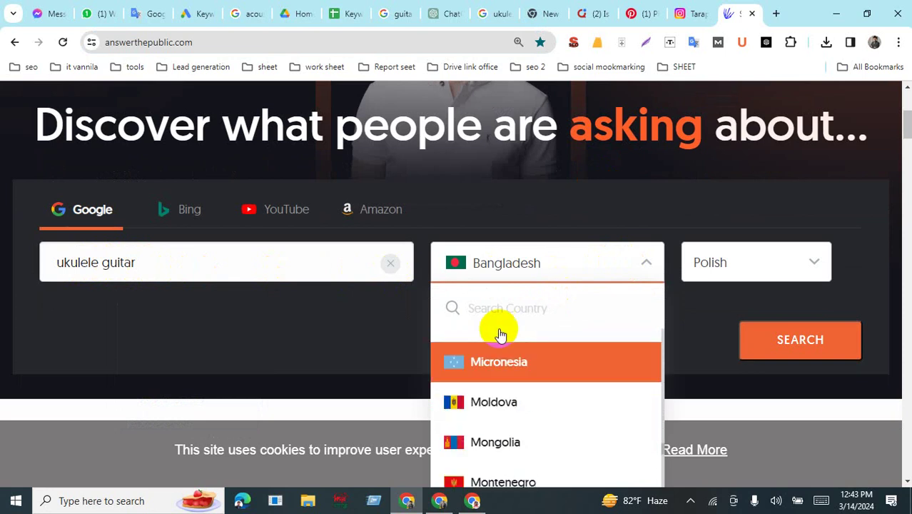
click(479, 309)
text(un)
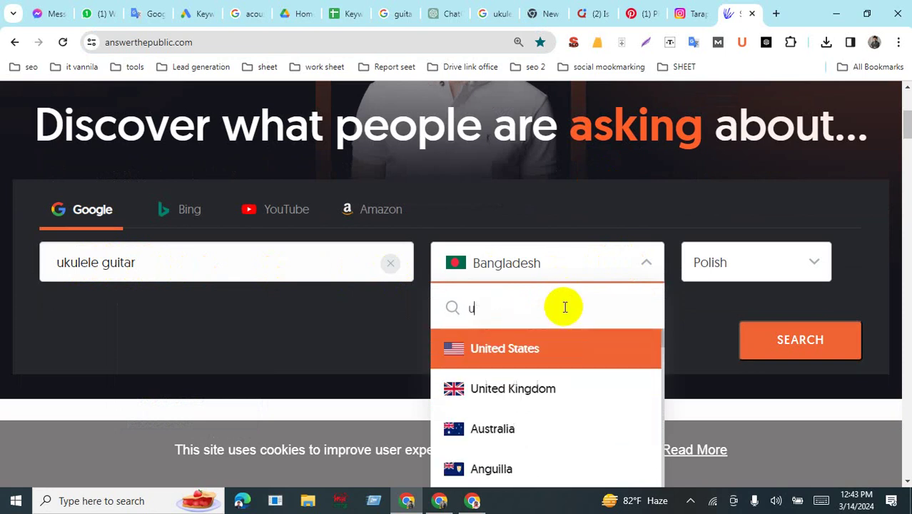
click(535, 346)
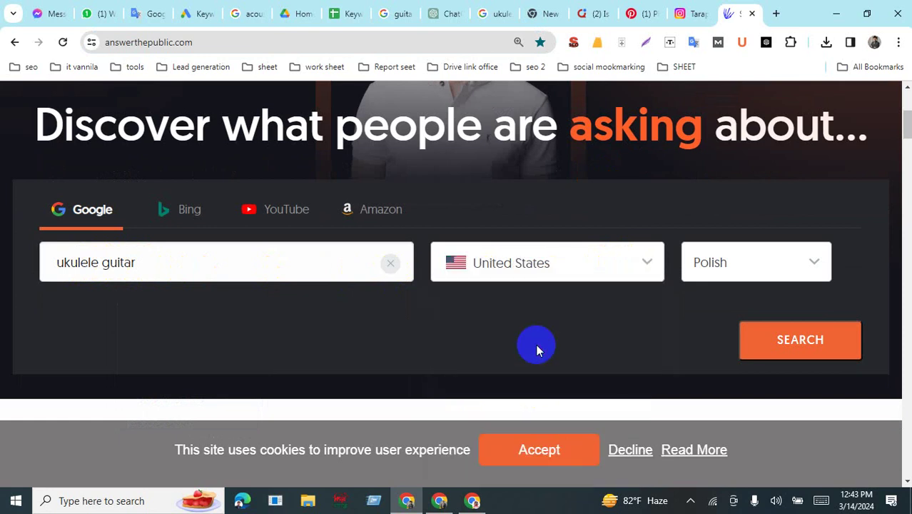
- Set the search language to English and run the "ukulele guitar" topic search
click(783, 265)
scroll(773, 354, down, 6)
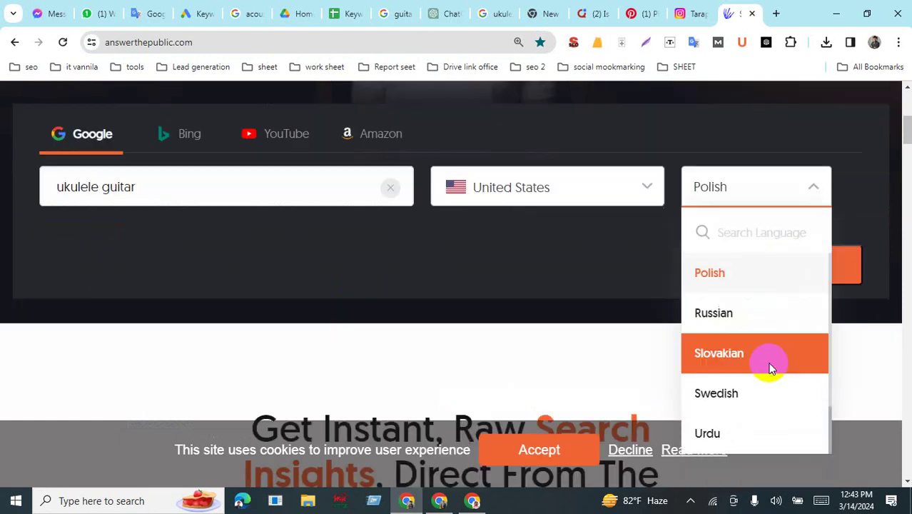
scroll(769, 365, up, 3)
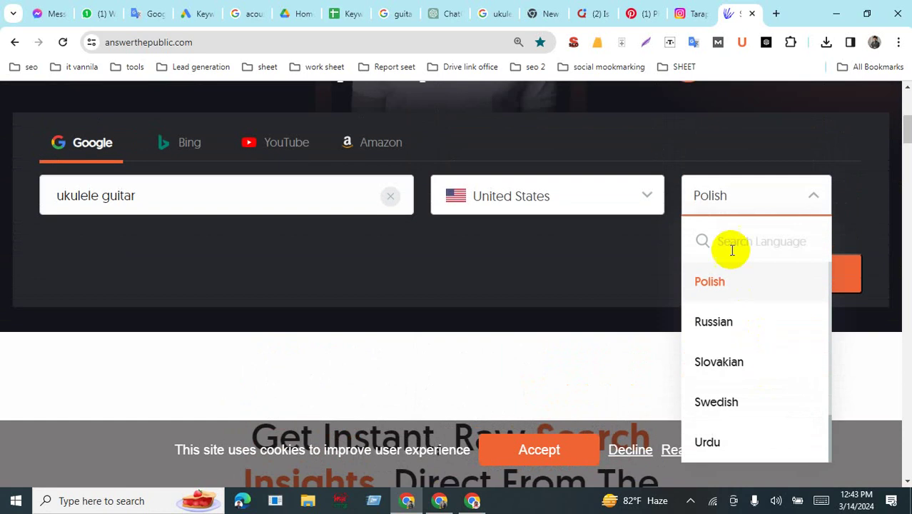
click(772, 244)
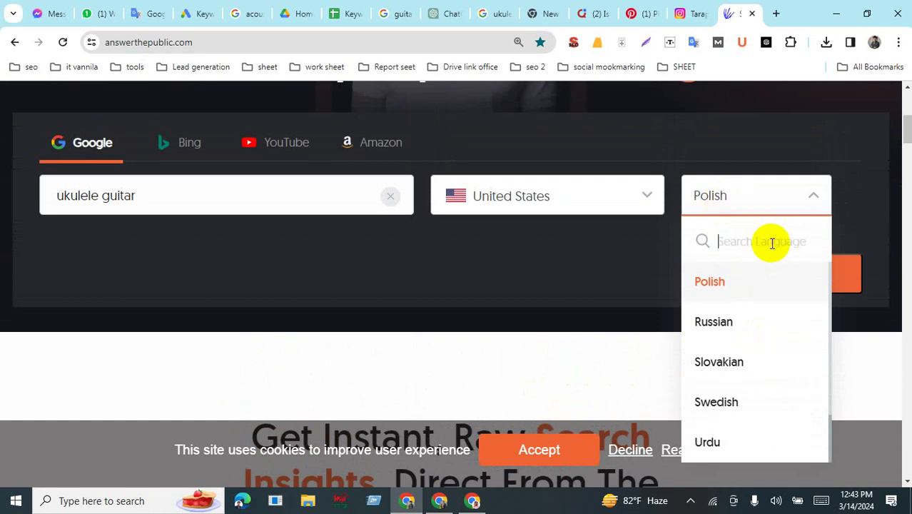
text(eng)
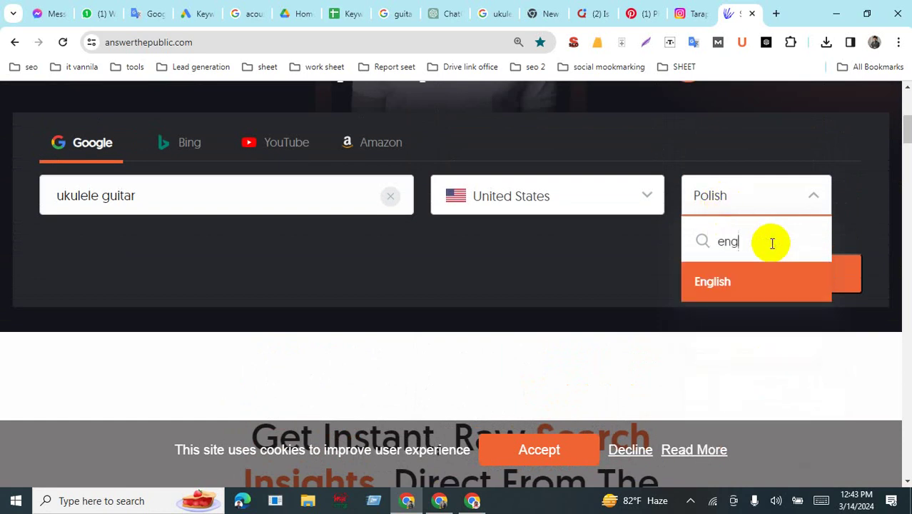
click(709, 281)
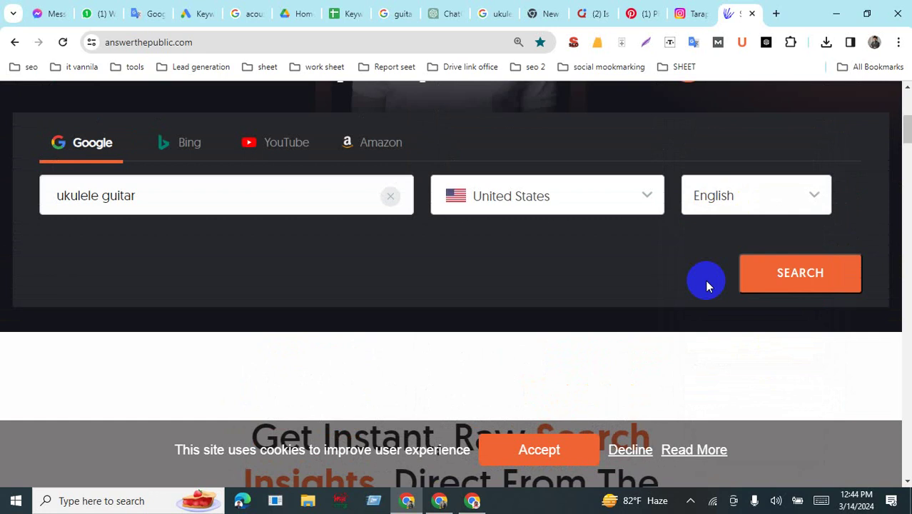
click(822, 281)
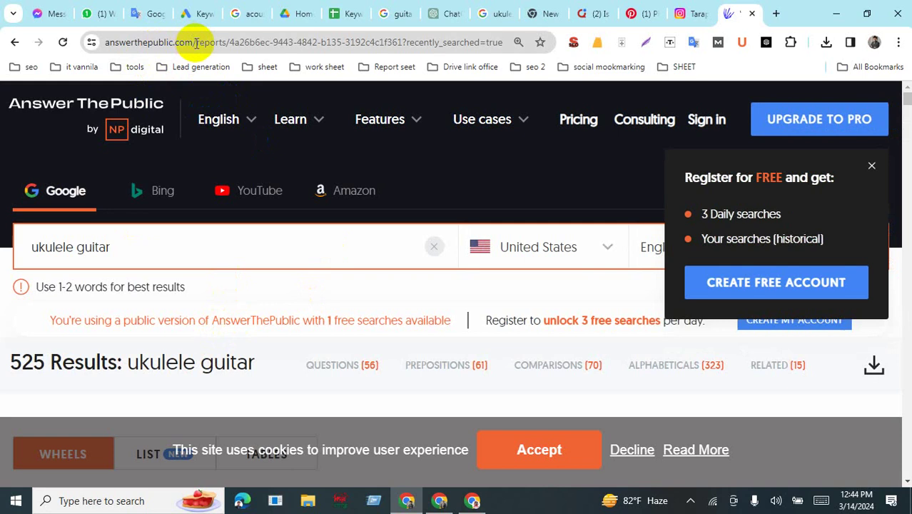
- Dismiss the List Visualization announcement and accept the site's cookies on the "ukulele guitar" report
drag(183, 41, 92, 40)
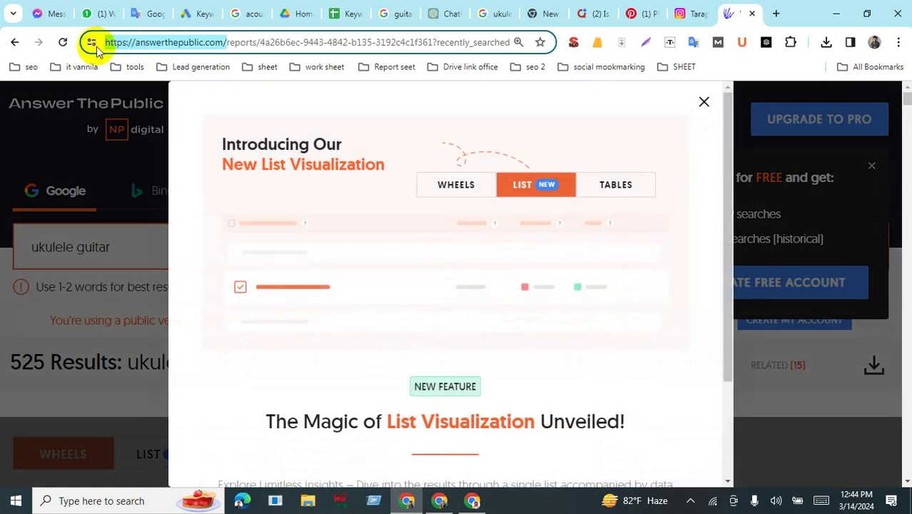
click(704, 102)
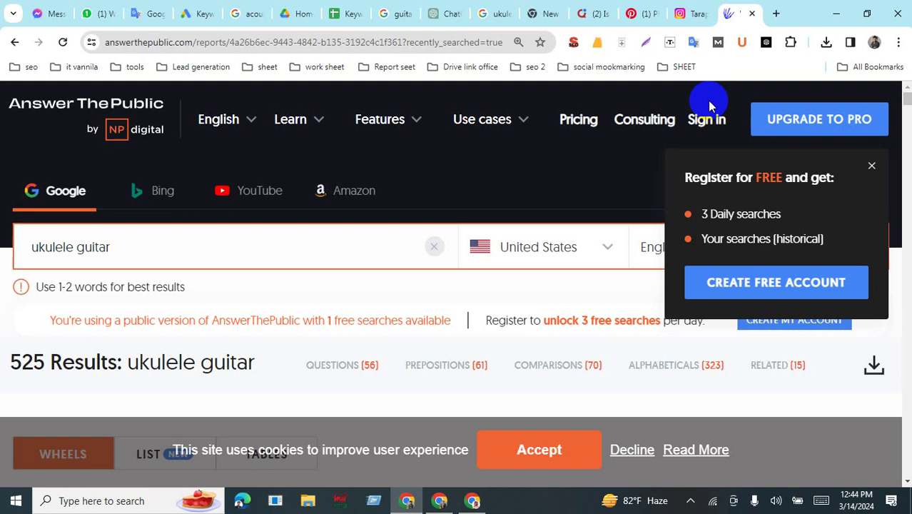
scroll(597, 307, down, 5)
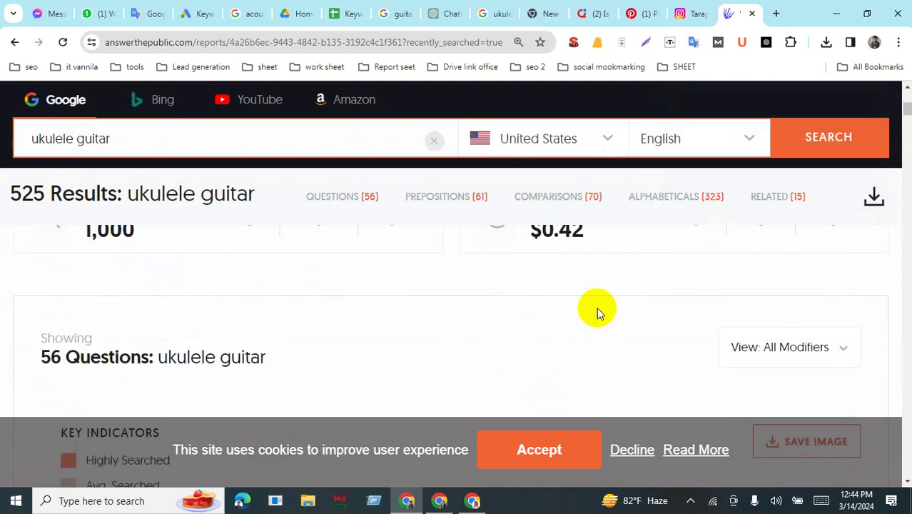
scroll(596, 307, down, 5)
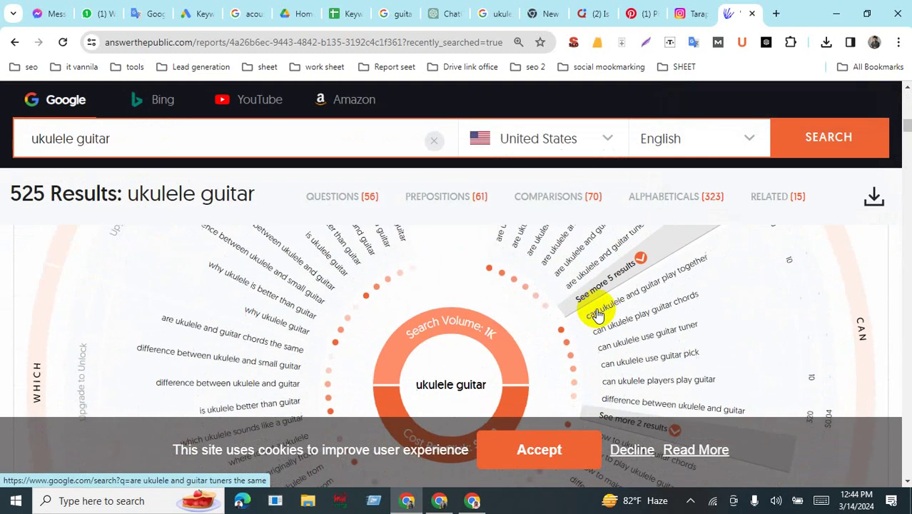
scroll(597, 314, down, 1)
scroll(592, 251, down, 5)
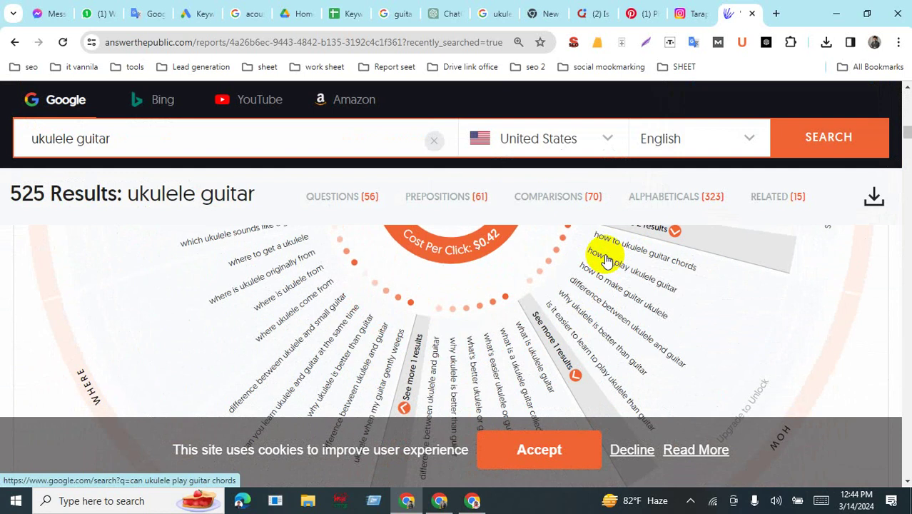
scroll(605, 261, down, 3)
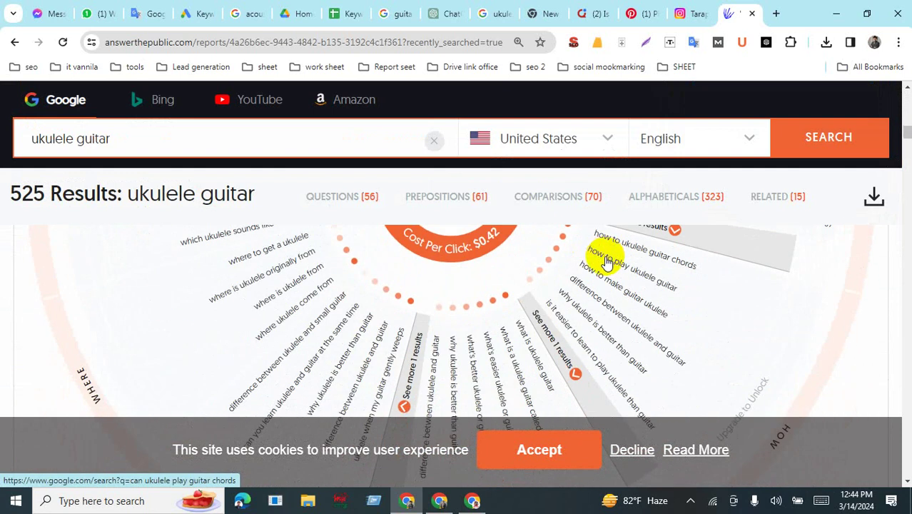
click(540, 437)
- Examine the question wheel, search volume and cost per click in the "ukulele guitar" report
scroll(600, 378, up, 3)
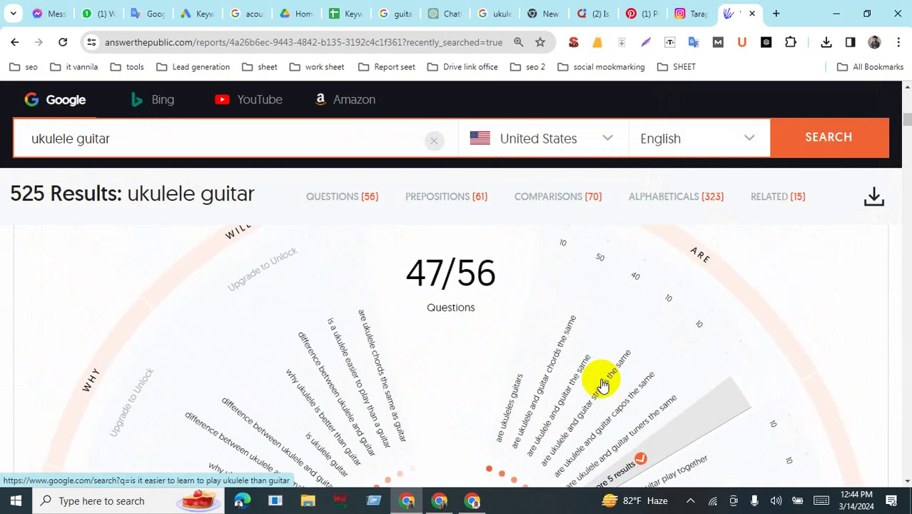
scroll(598, 373, down, 2)
scroll(646, 342, up, 2)
scroll(194, 275, up, 7)
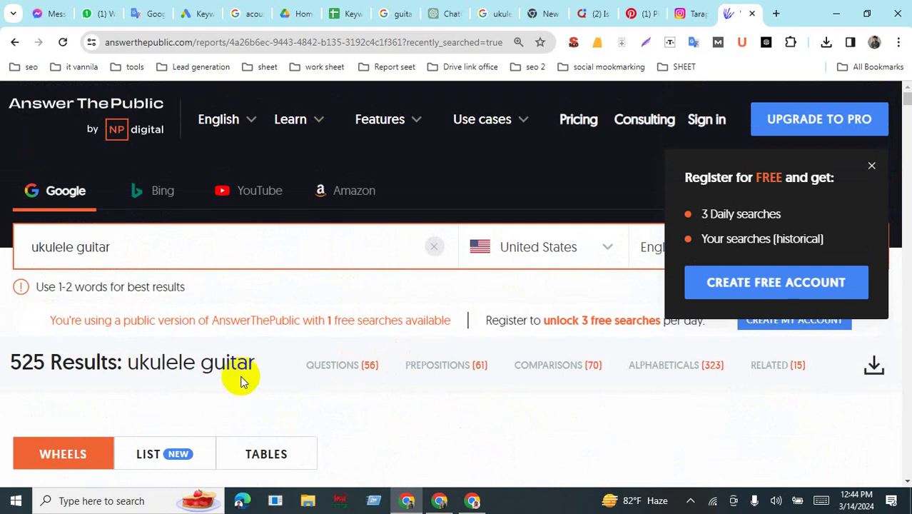
scroll(232, 358, down, 2)
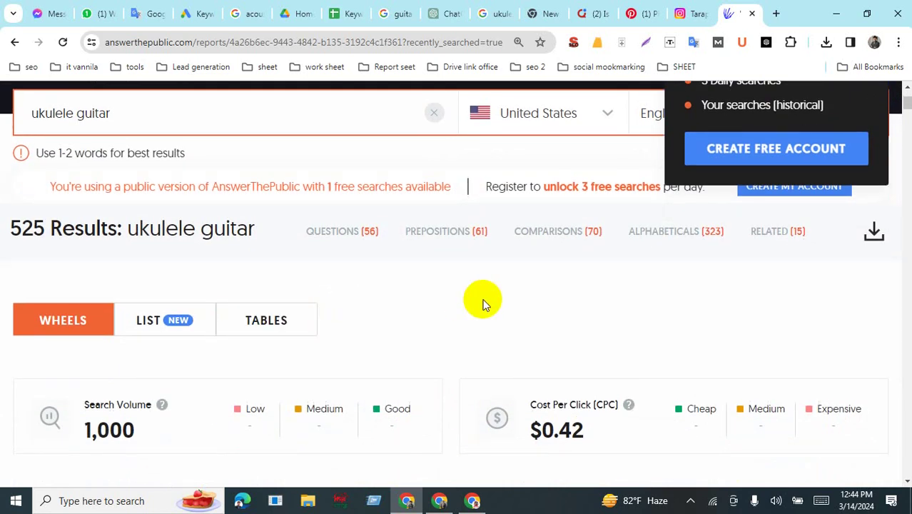
scroll(483, 301, down, 2)
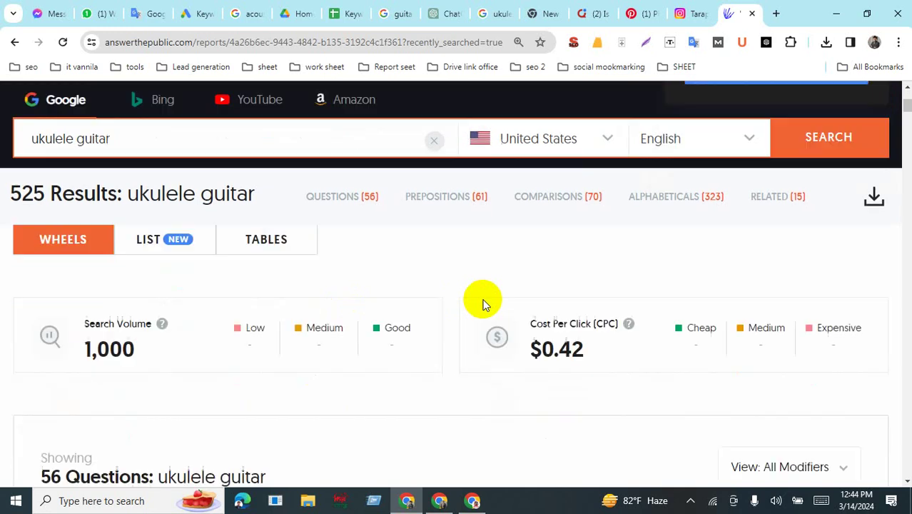
scroll(483, 301, up, 2)
- Show the "ukulele guitar" results as a list and review the keyword suggestions with their search volumes and costs per click
click(140, 324)
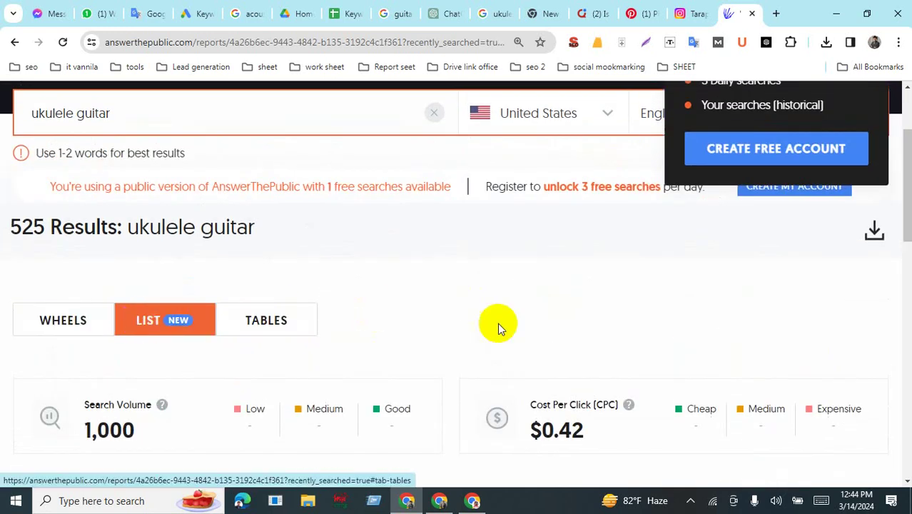
scroll(516, 325, down, 3)
scroll(377, 386, down, 3)
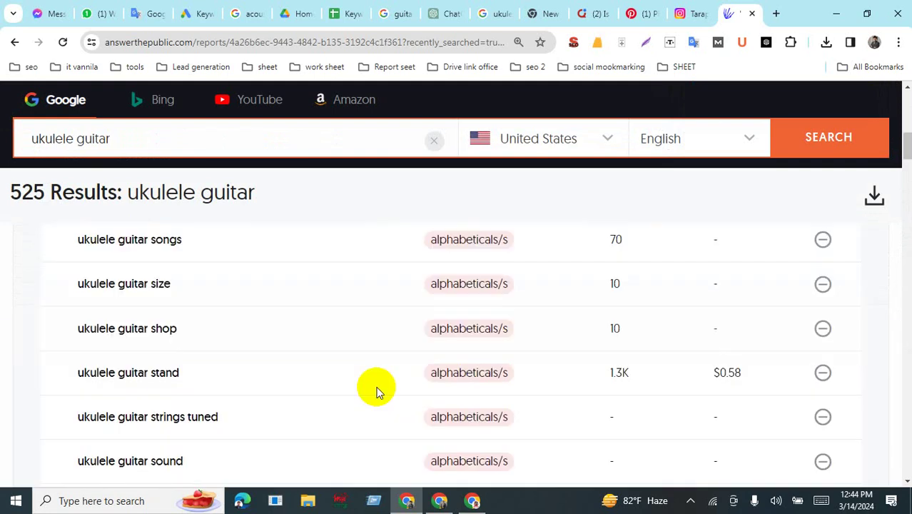
scroll(375, 386, up, 1)
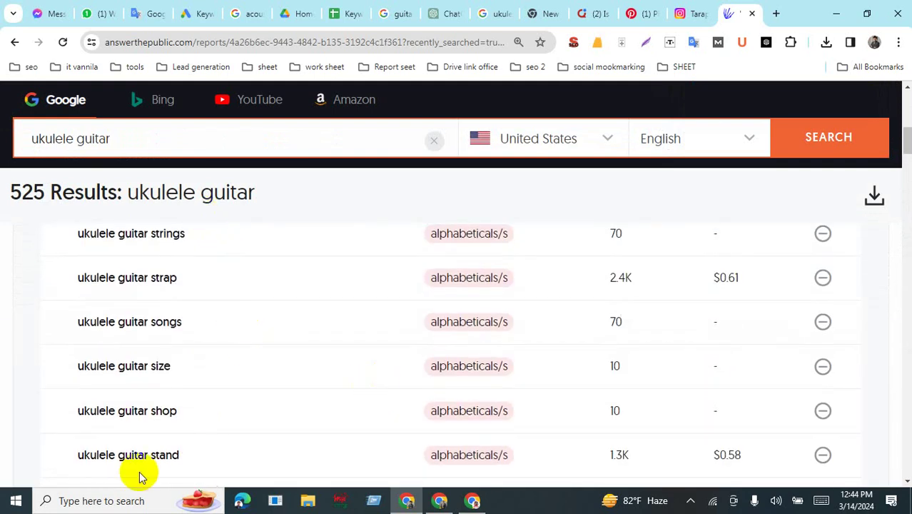
- Examine the full list of "ukulele guitar" alphabetical keyword suggestions, including the "ukulele and guitar duet tutorial" and "ukulele and guitar tuner" entries
scroll(146, 393, down, 10)
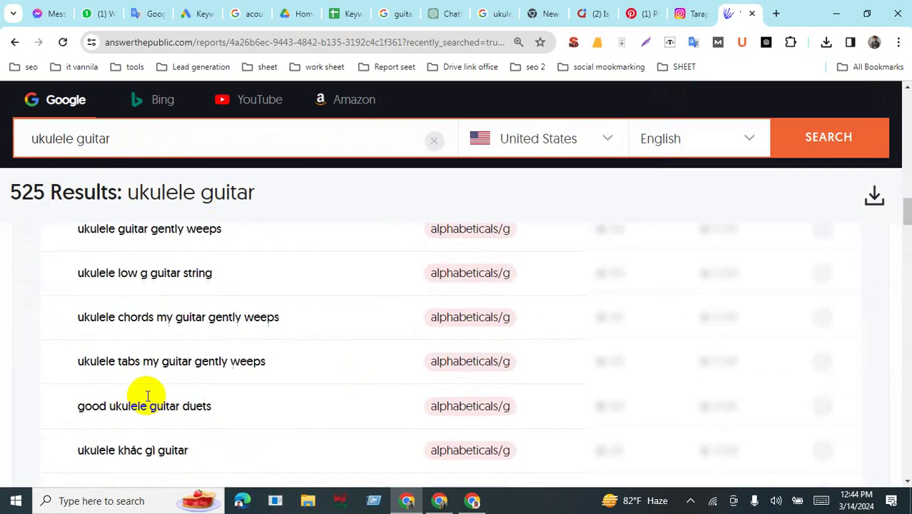
scroll(146, 395, down, 20)
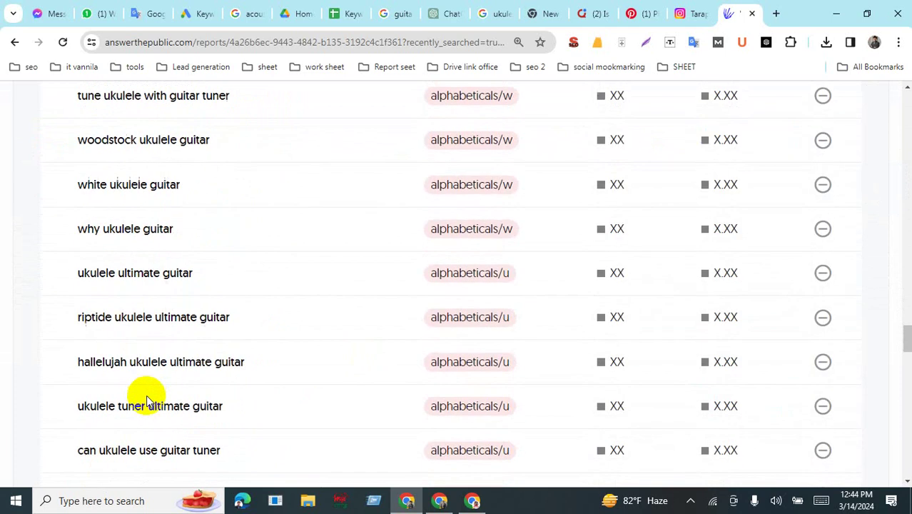
scroll(147, 400, down, 10)
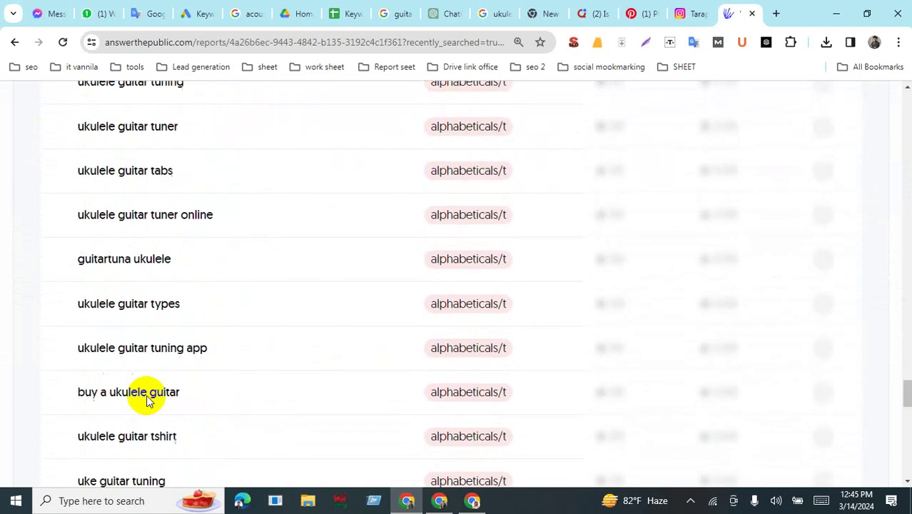
scroll(146, 397, down, 10)
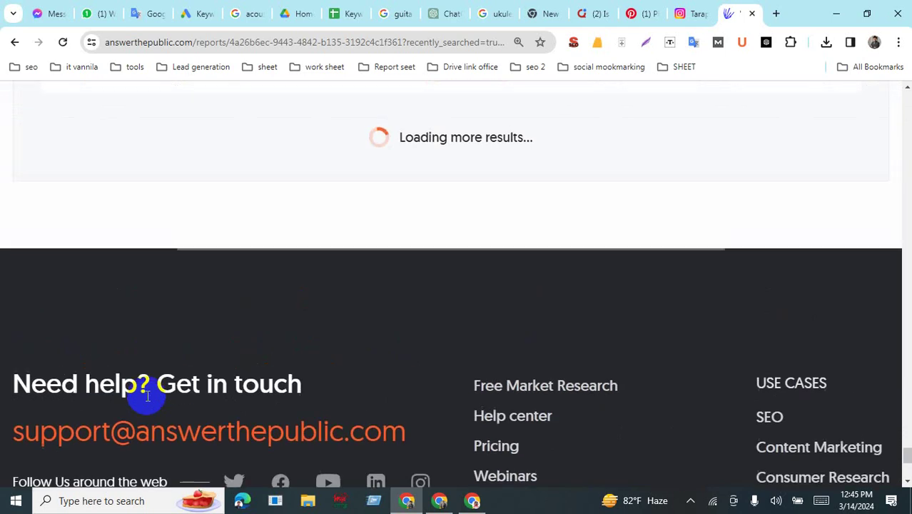
scroll(368, 280, down, 4)
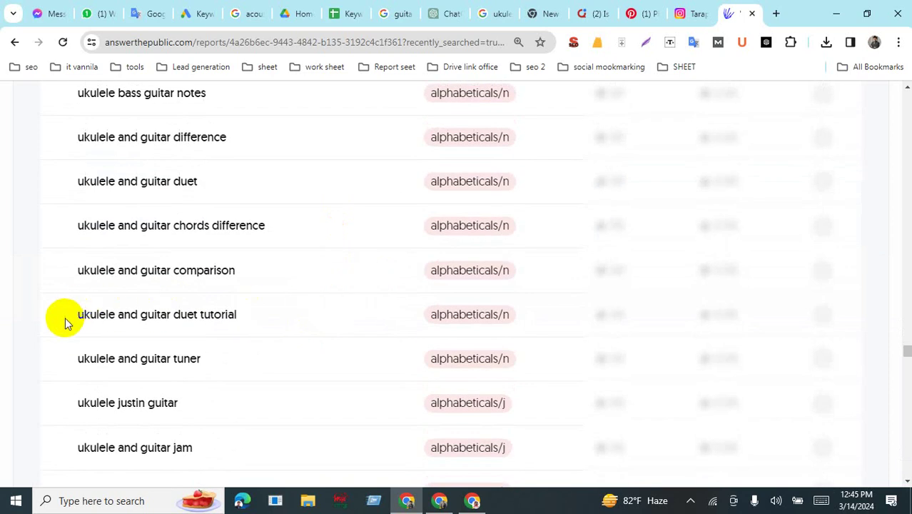
drag(70, 323, 292, 323)
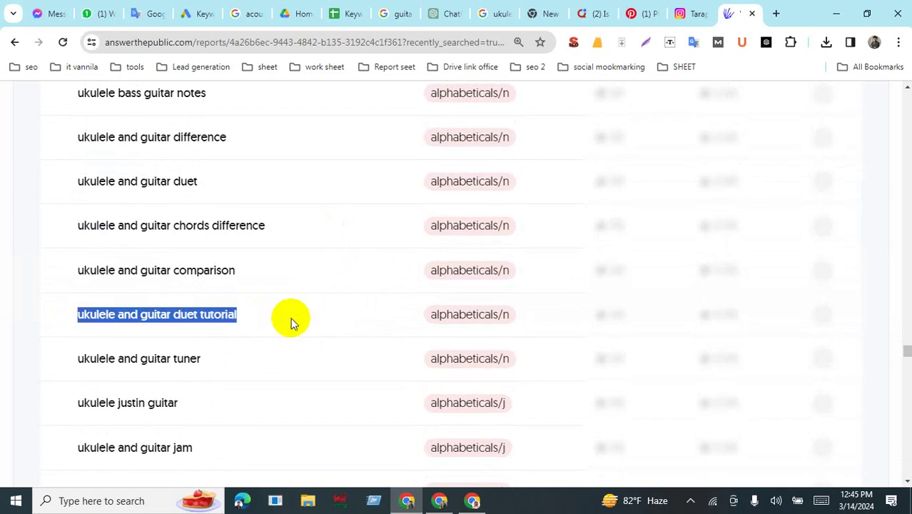
drag(73, 359, 240, 362)
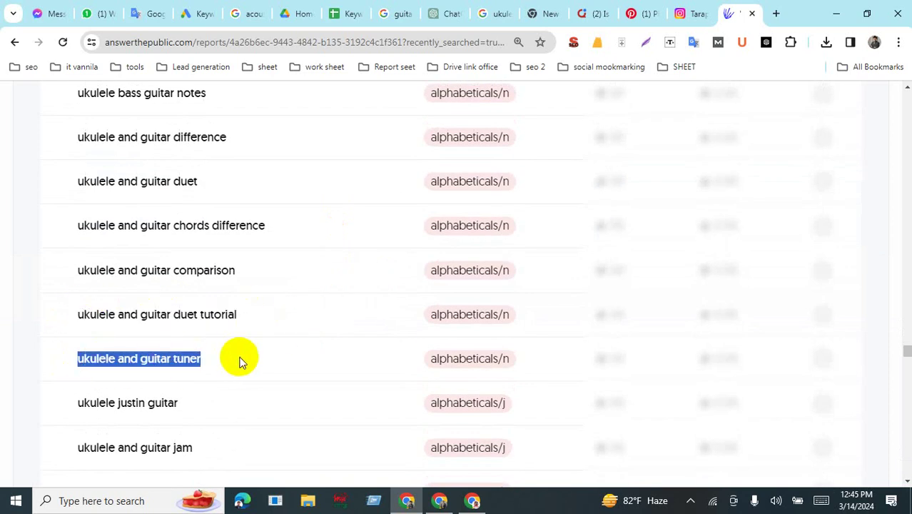
scroll(301, 379, down, 5)
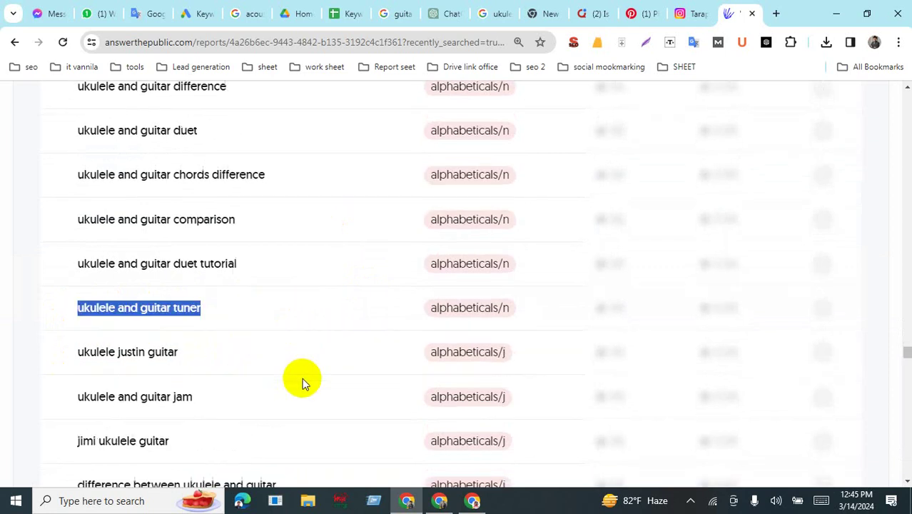
scroll(302, 378, down, 1)
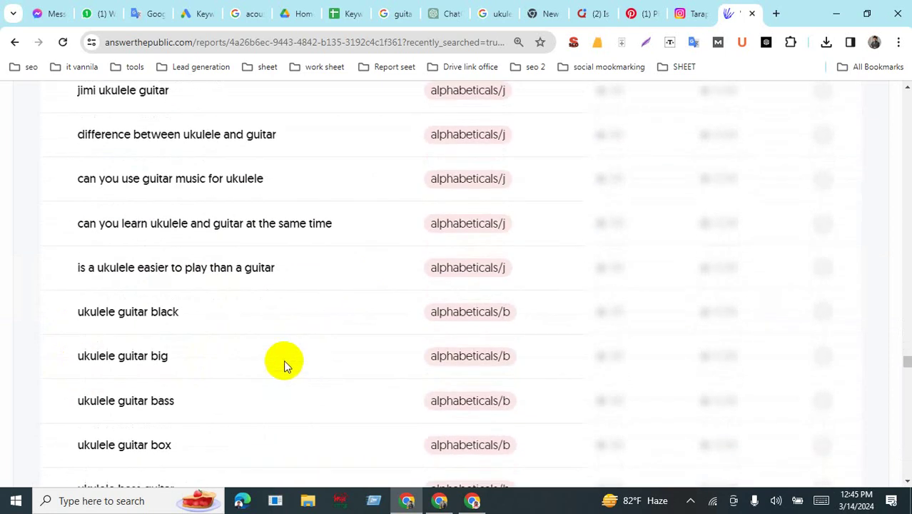
scroll(283, 361, down, 3)
scroll(283, 365, down, 2)
scroll(283, 366, up, 15)
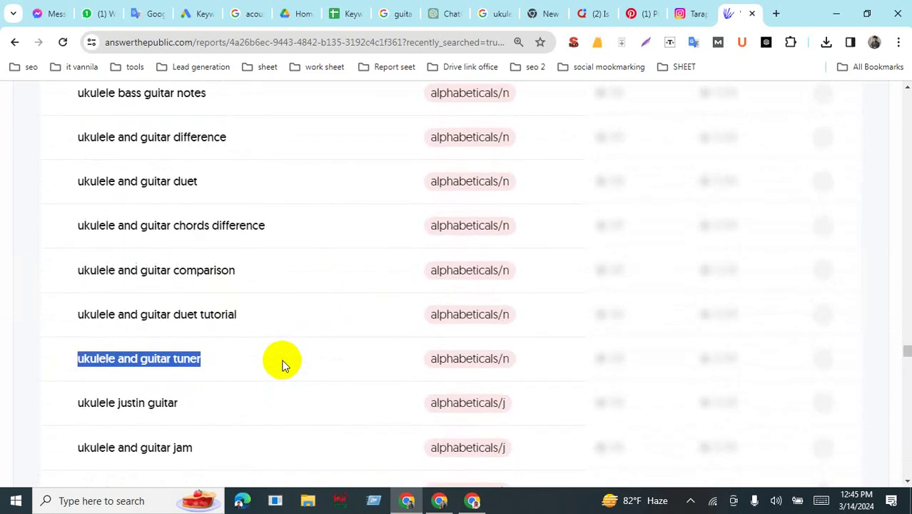
scroll(284, 366, down, 15)
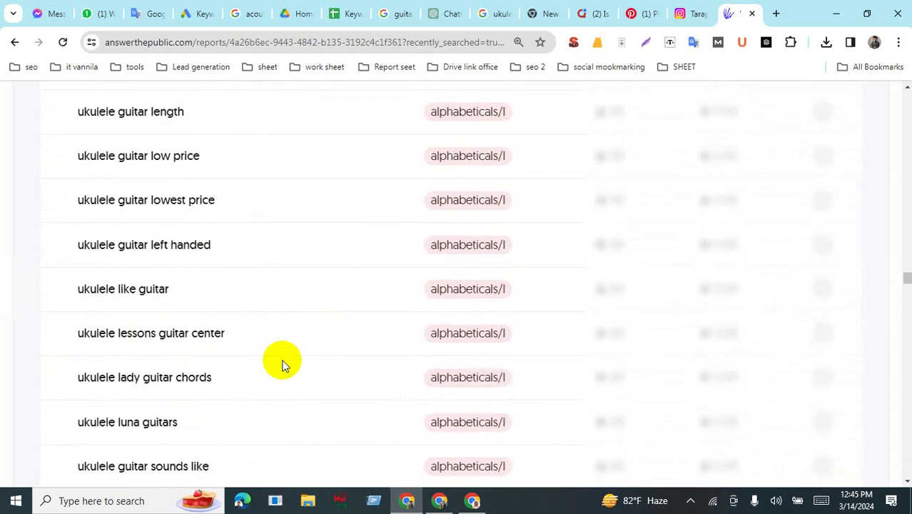
scroll(284, 366, down, 20)
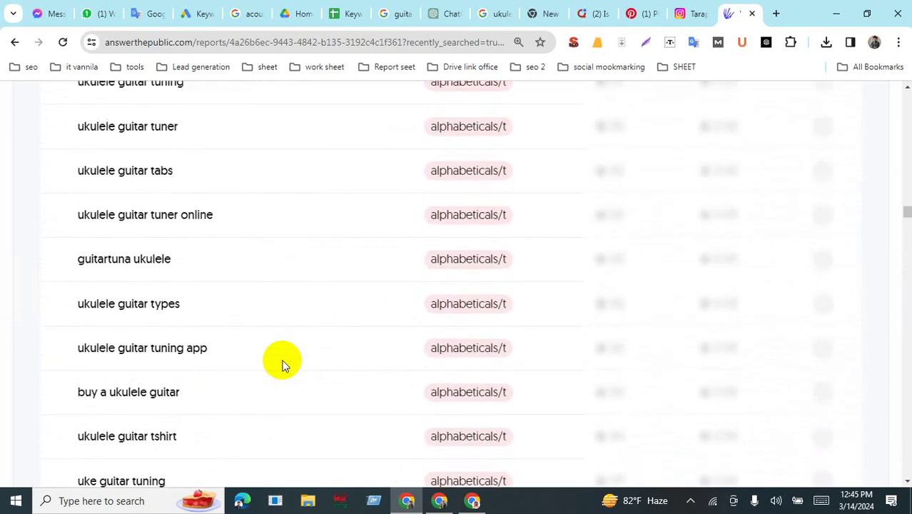
scroll(283, 366, down, 5)
scroll(284, 366, up, 2)
scroll(283, 366, down, 8)
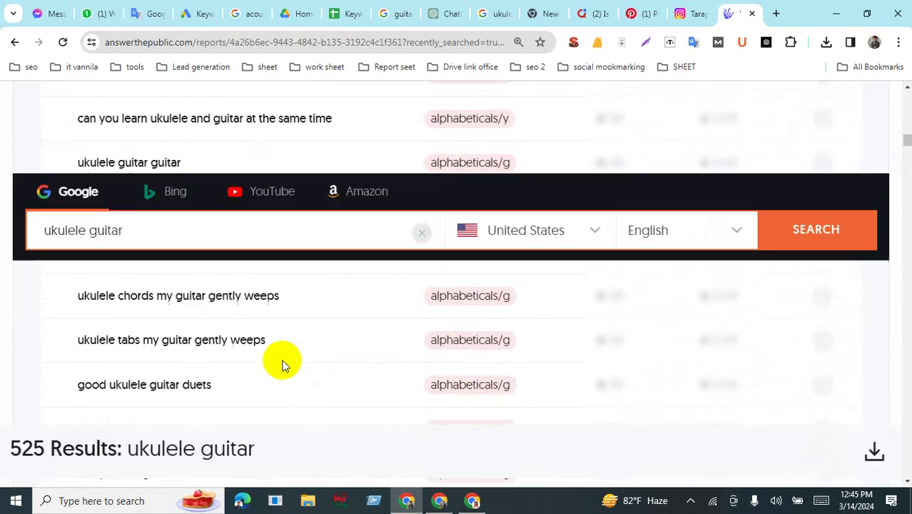
- Try to export the "ukulele guitar" report data and decline the account registration offer
key(Home)
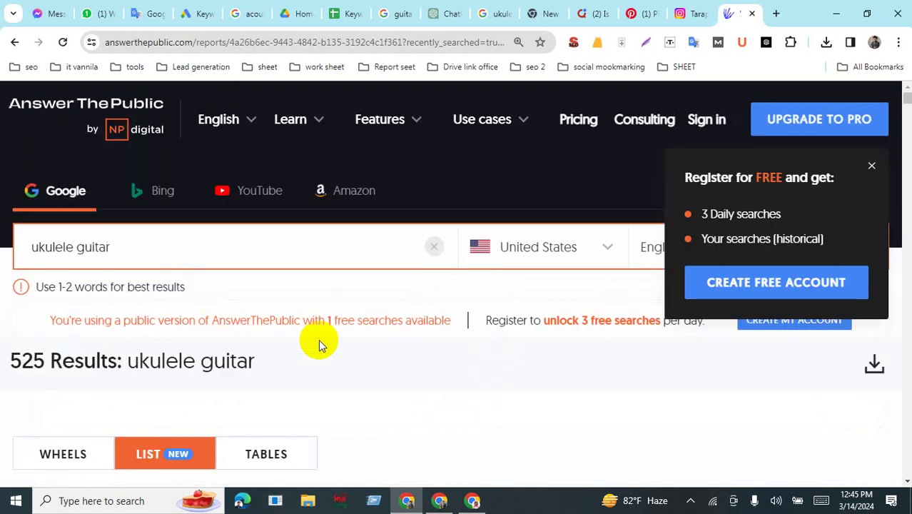
scroll(325, 345, down, 1)
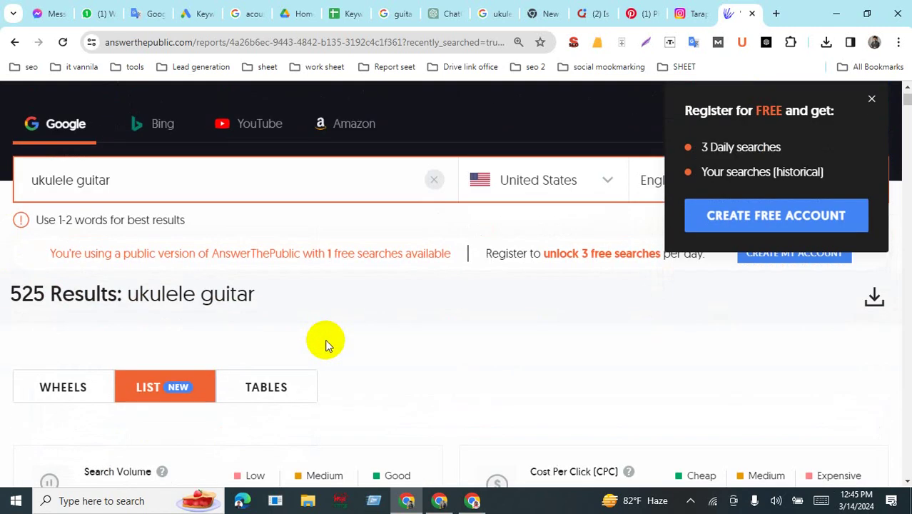
click(878, 297)
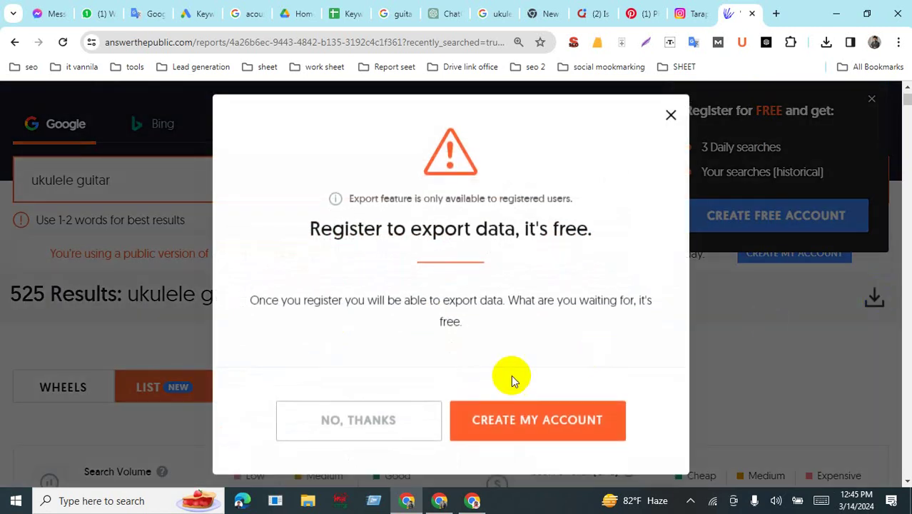
click(366, 424)
- Check the report's overall cost per click and show the "ukulele guitar" results as tables to review the "are", "can" and "how" groups
scroll(368, 397, down, 2)
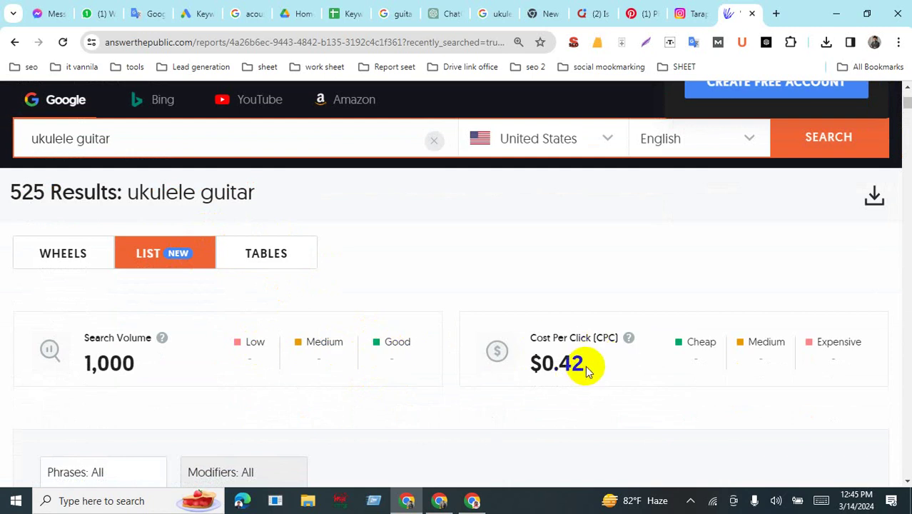
drag(587, 371, 535, 339)
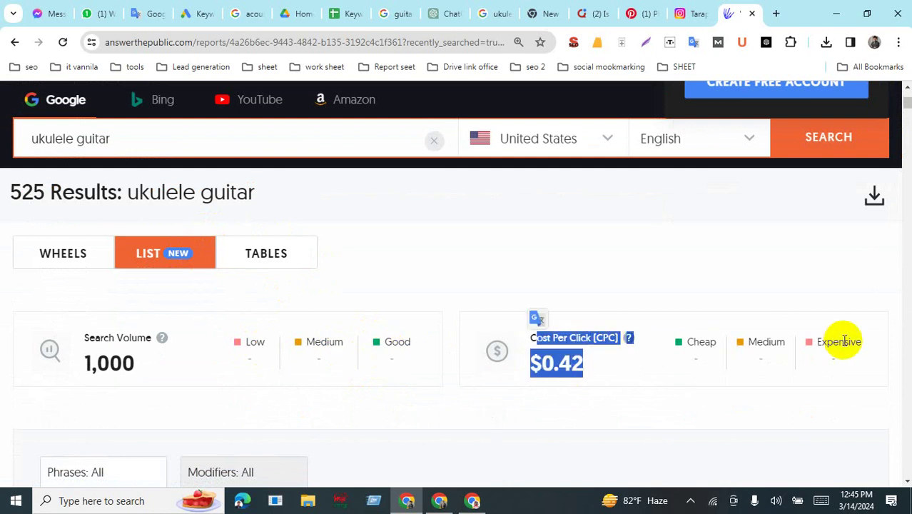
click(305, 257)
scroll(416, 253, down, 3)
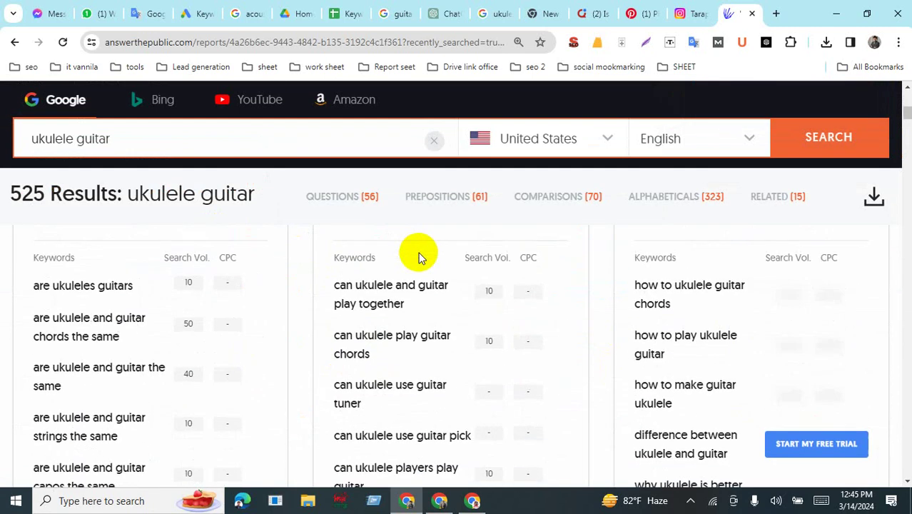
scroll(418, 257, up, 2)
scroll(808, 405, up, 1)
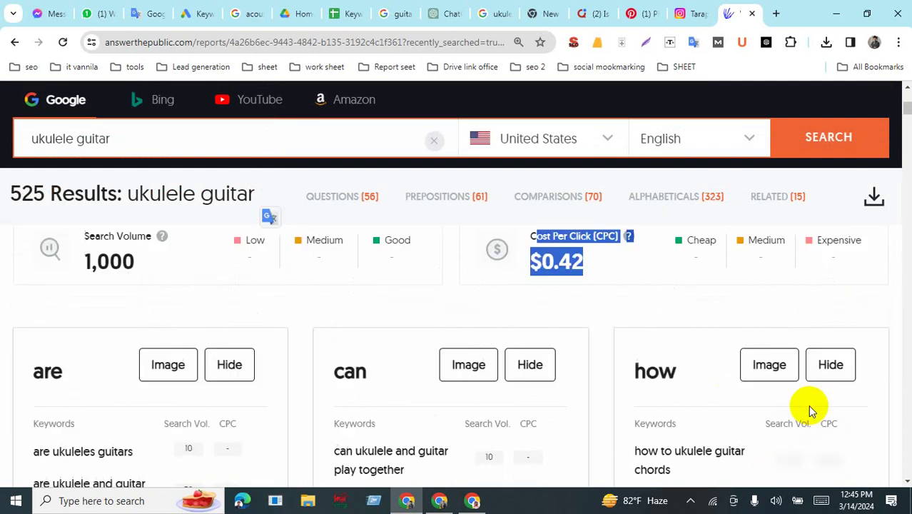
scroll(808, 405, up, 1)
scroll(397, 341, down, 2)
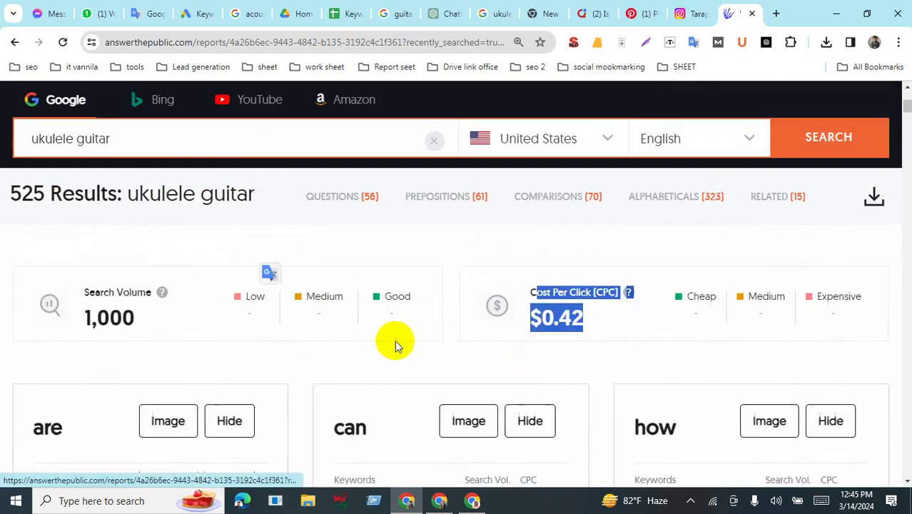
scroll(688, 361, down, 1)
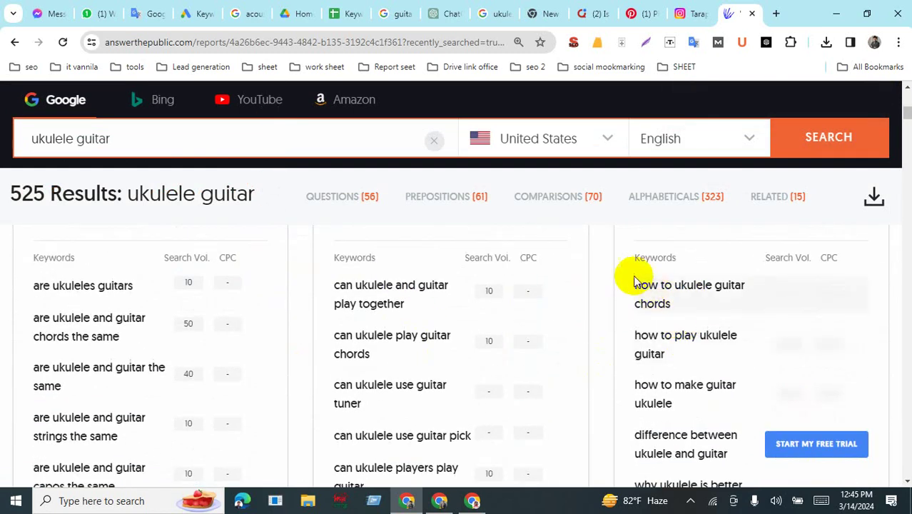
drag(633, 283, 774, 337)
scroll(684, 418, down, 1)
scroll(692, 417, down, 3)
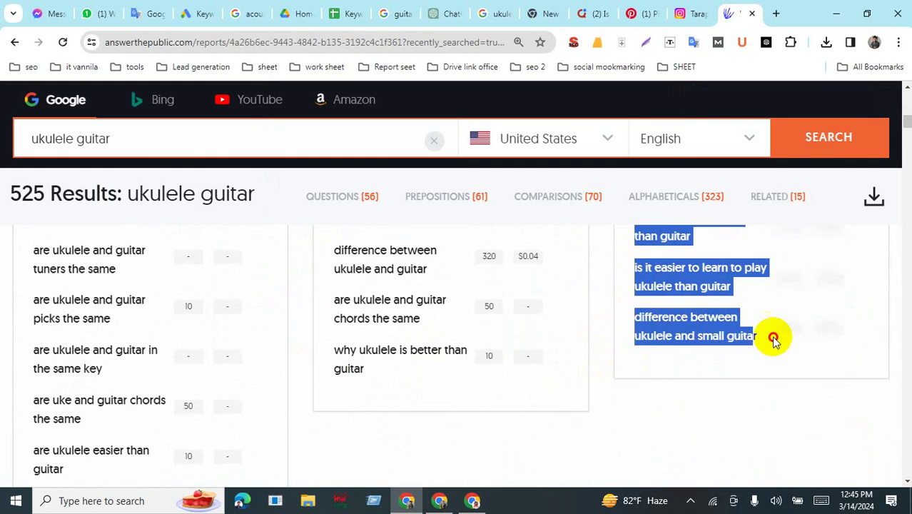
click(778, 348)
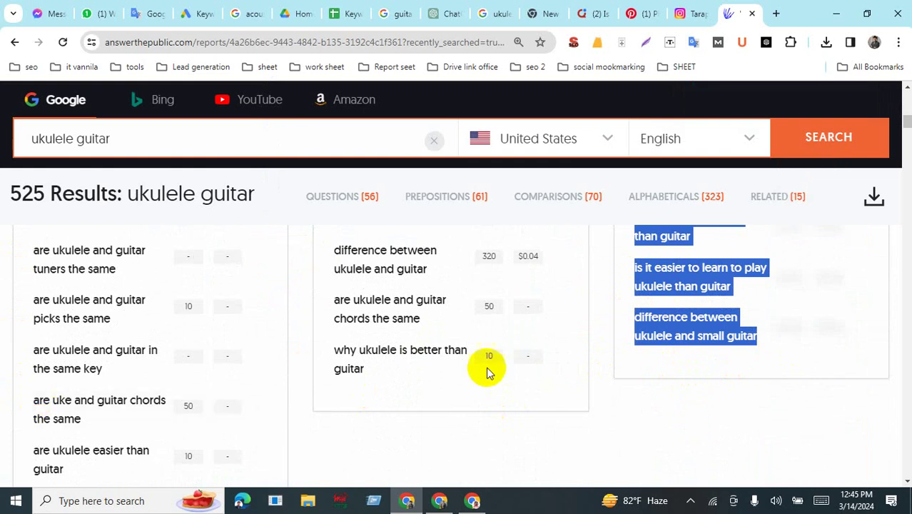
scroll(706, 381, up, 3)
scroll(709, 382, up, 2)
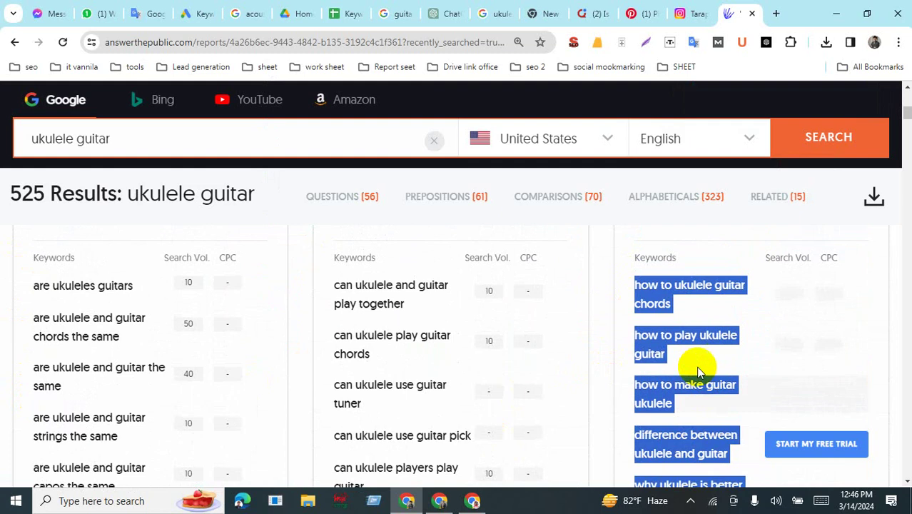
click(835, 335)
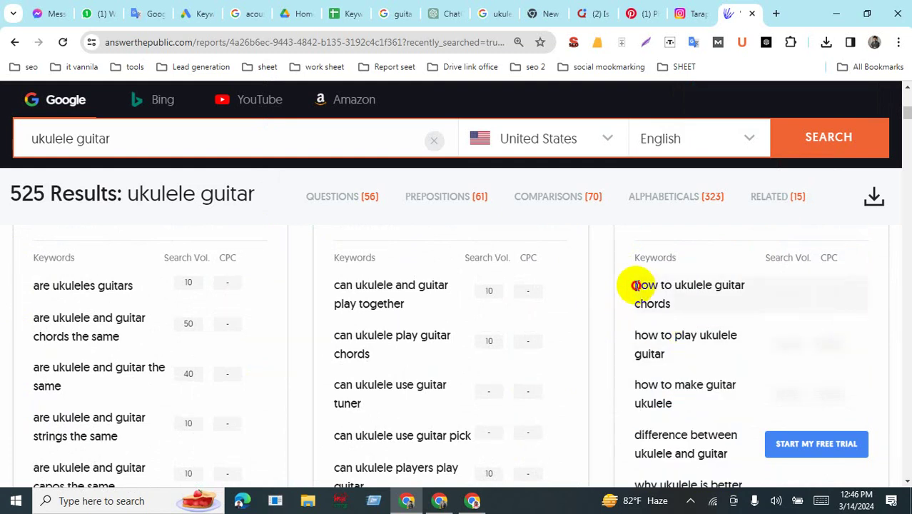
- Copy all keywords of the "how" table and paste them as values only into the Keyword Stats spreadsheet, starting at cell E340
drag(636, 286, 785, 424)
key(ctrl+c)
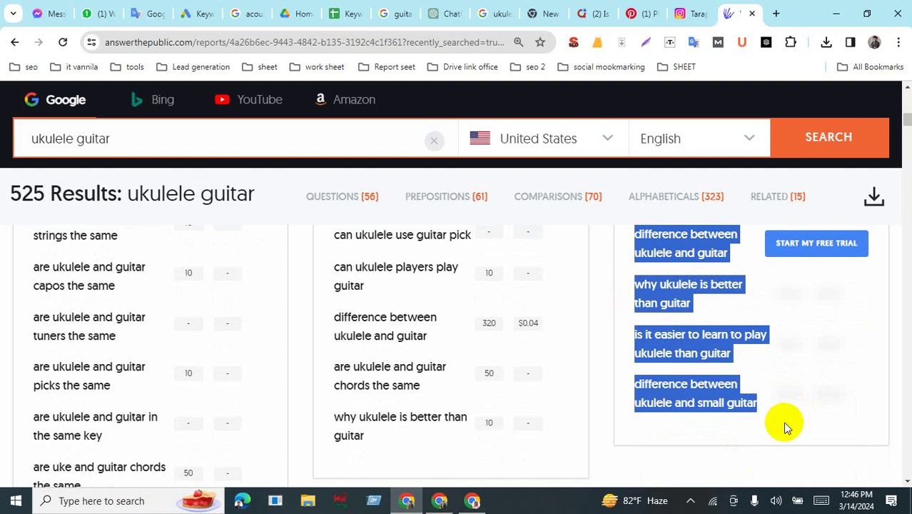
click(352, 12)
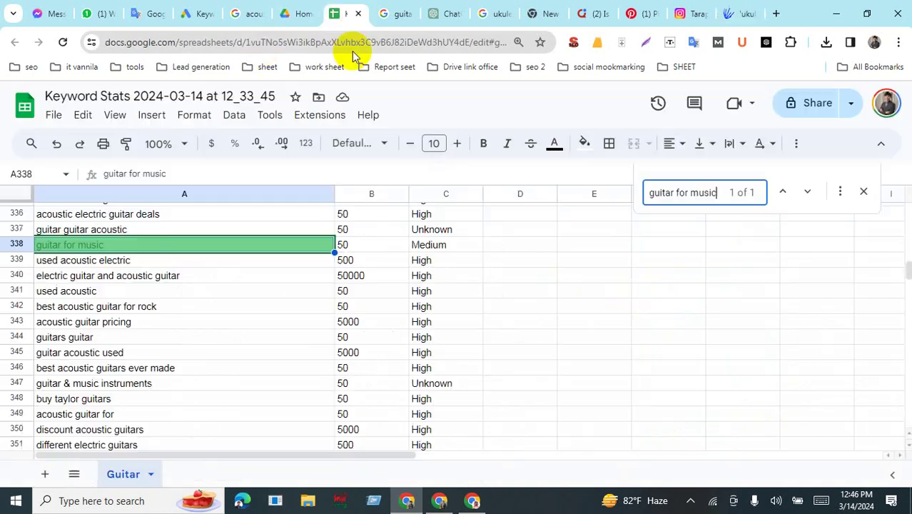
click(561, 277)
key(ctrl+v)
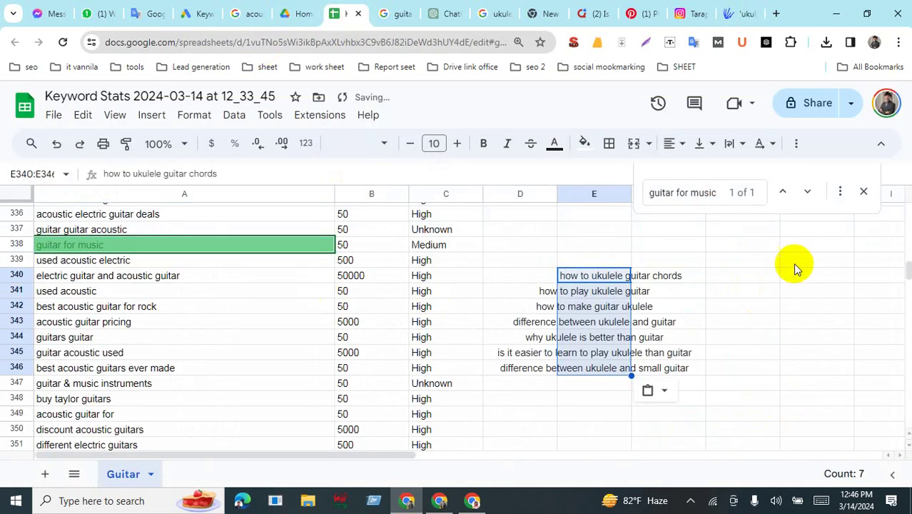
click(660, 390)
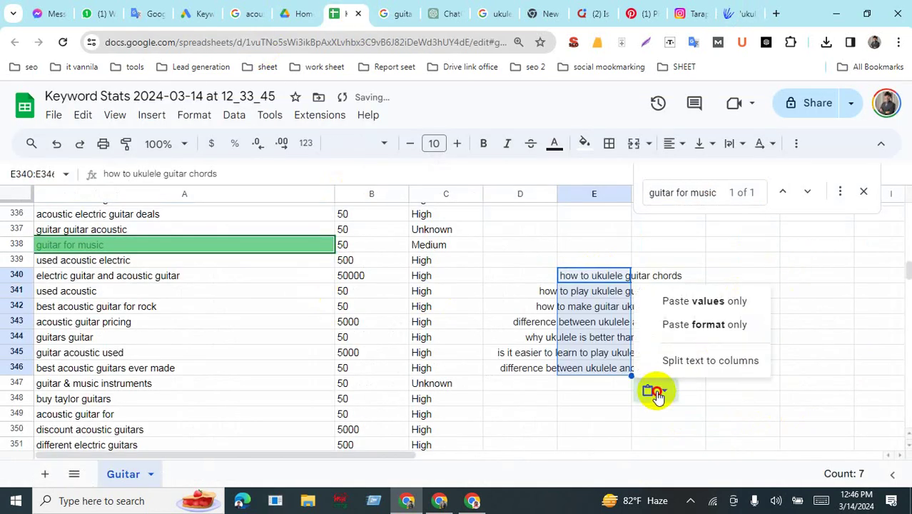
click(683, 300)
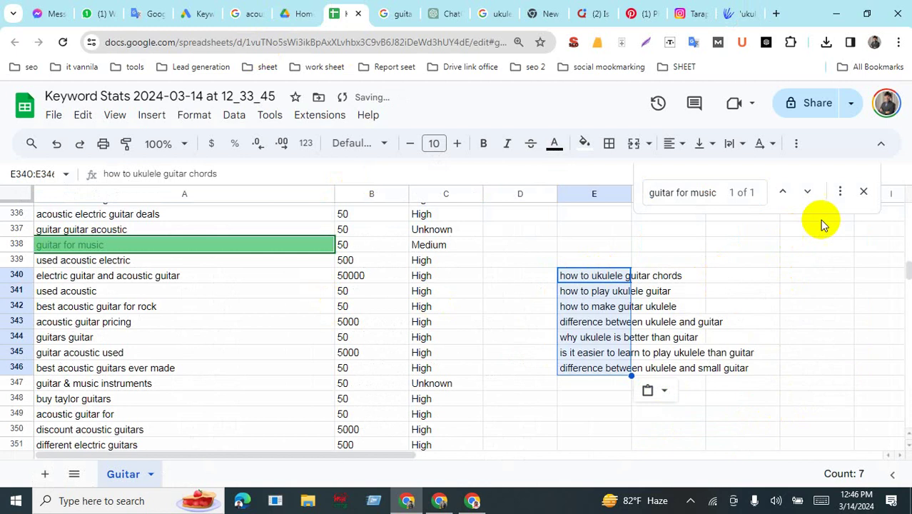
- Close the spreadsheet's find box and copy the keyword "how to ukulele guitar chords" from cell E340
click(735, 292)
click(612, 277)
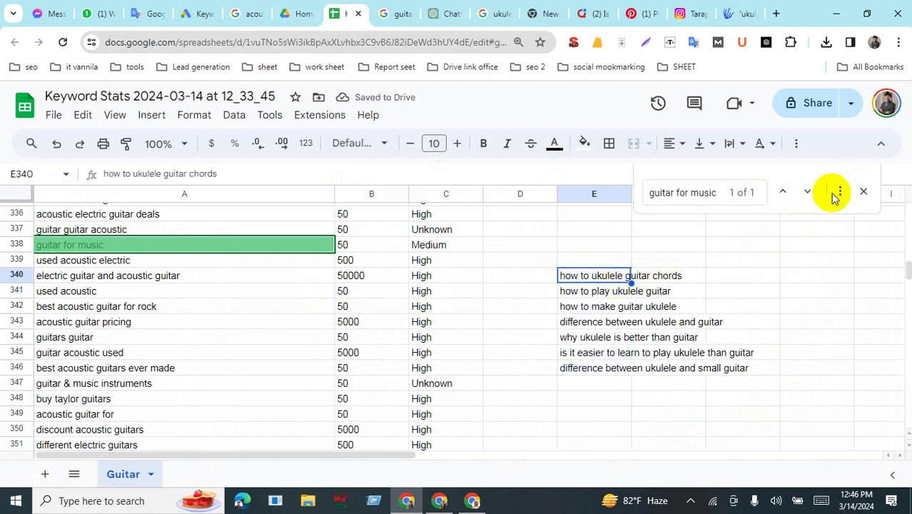
click(858, 193)
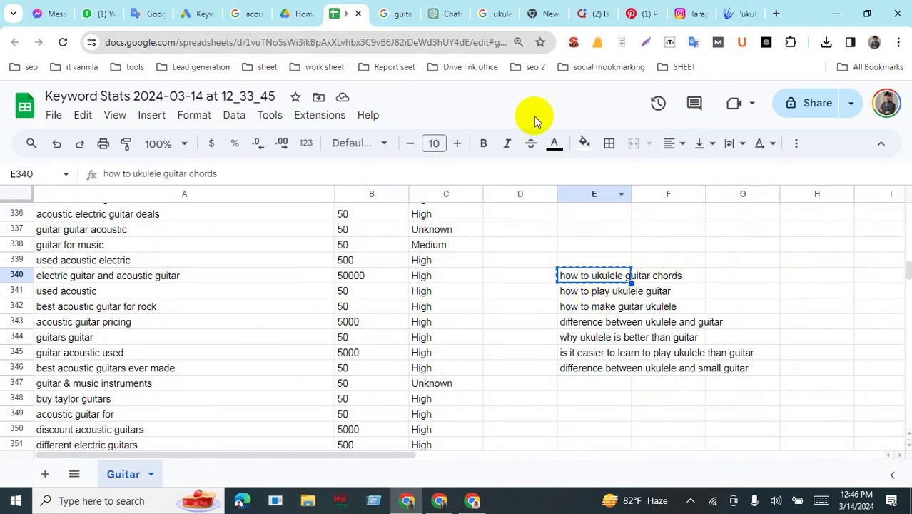
- Search Google in a new browser tab for "allintitle:how to ukulele guitar chords"
click(777, 14)
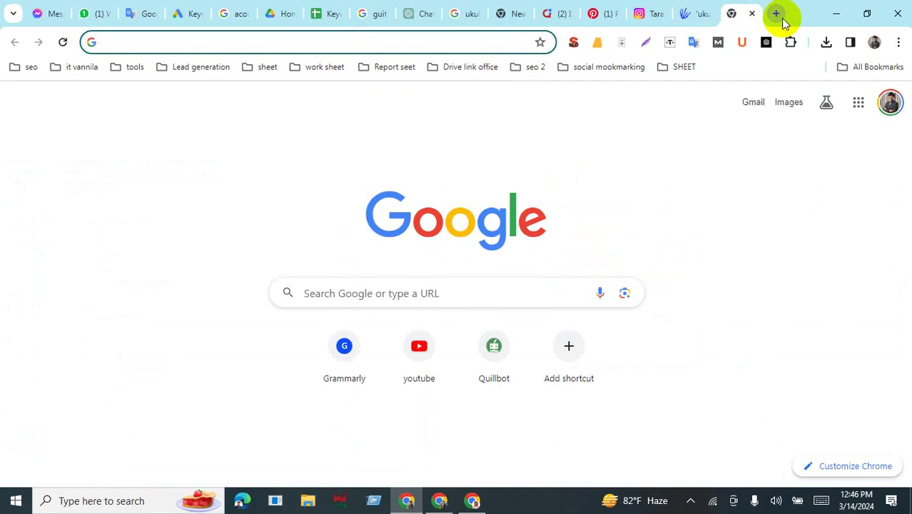
text(all)
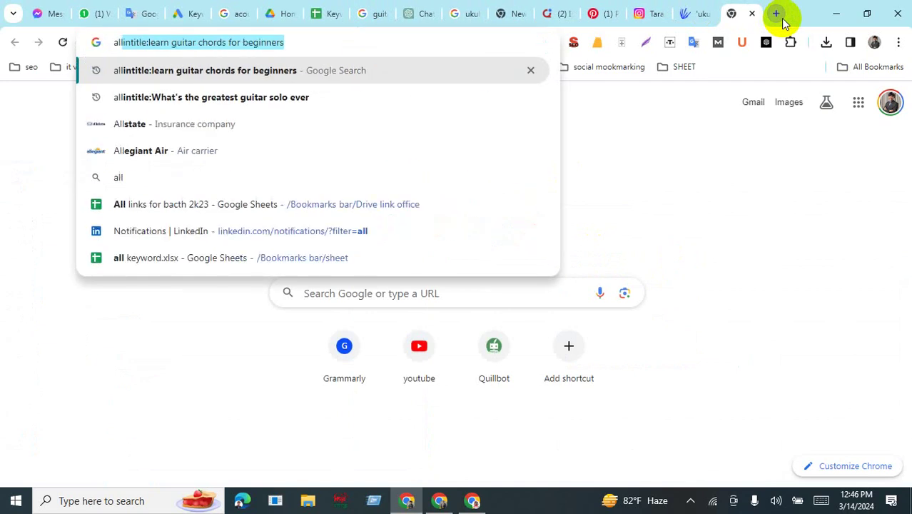
text(in)
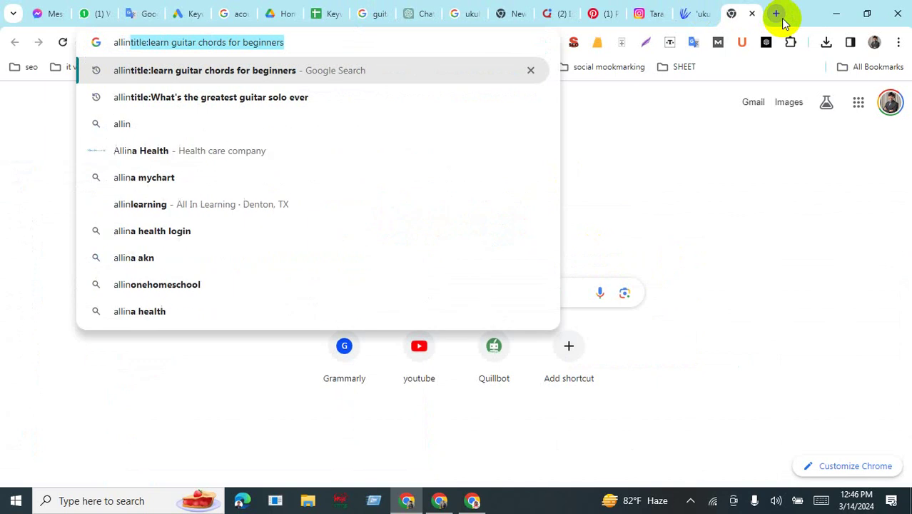
text(title:)
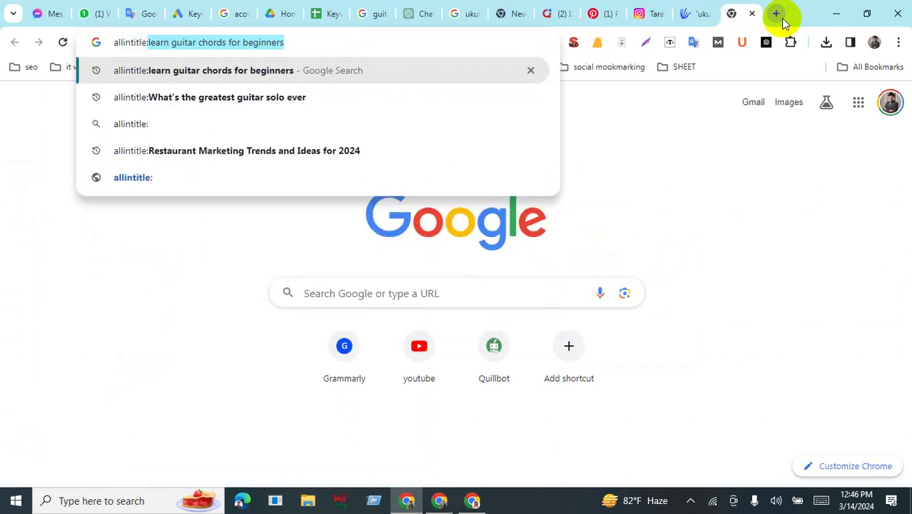
text(how to ukulele guitar chords)
key(Return)
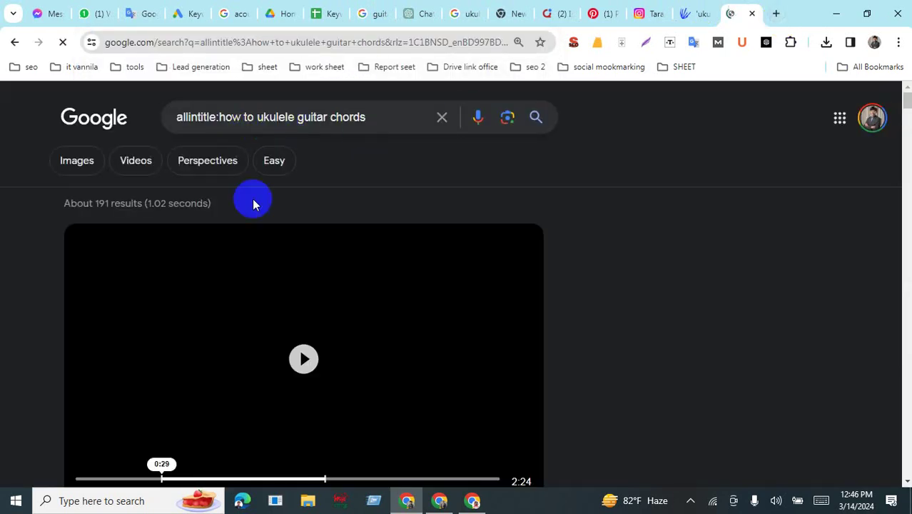
- Examine the allintitle search's result count and compare the ranking page titles with the keyword "how to ukulele guitar chords"
scroll(326, 234, down, 6)
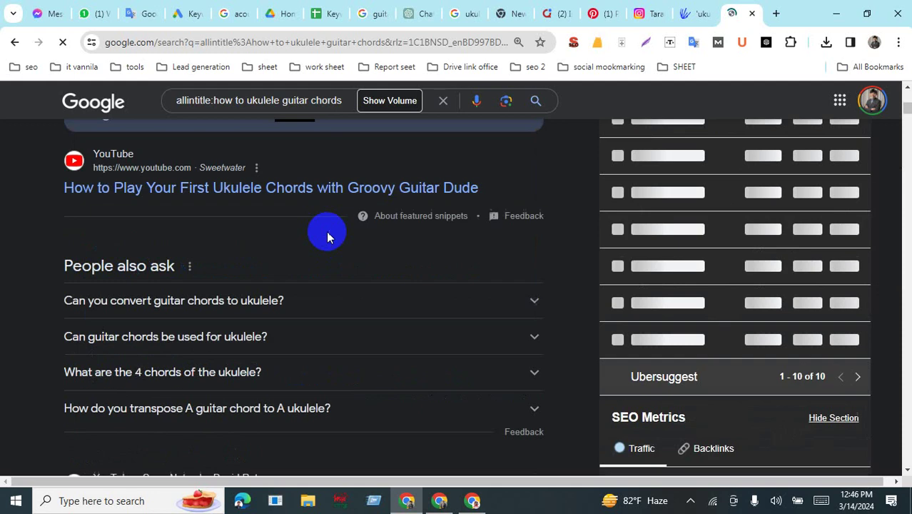
scroll(325, 234, up, 2)
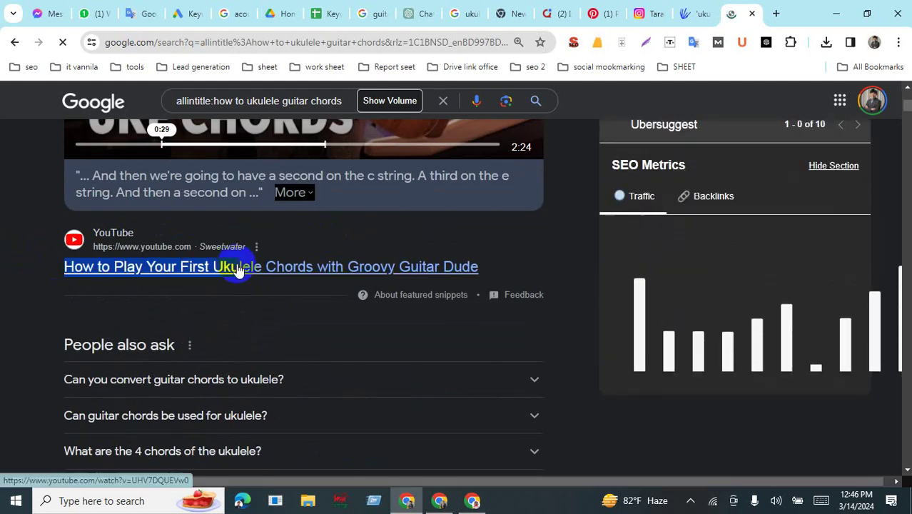
scroll(373, 267, down, 4)
scroll(397, 309, down, 5)
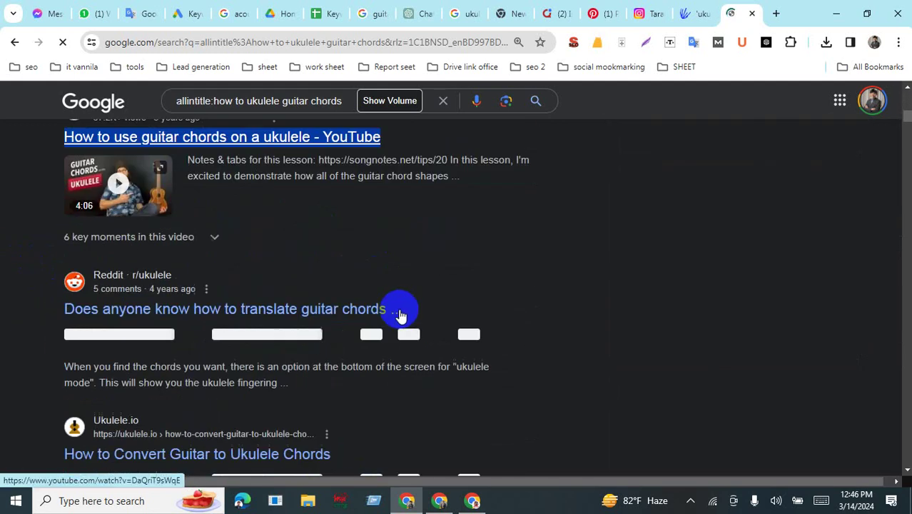
scroll(42, 207, down, 2)
scroll(51, 227, down, 4)
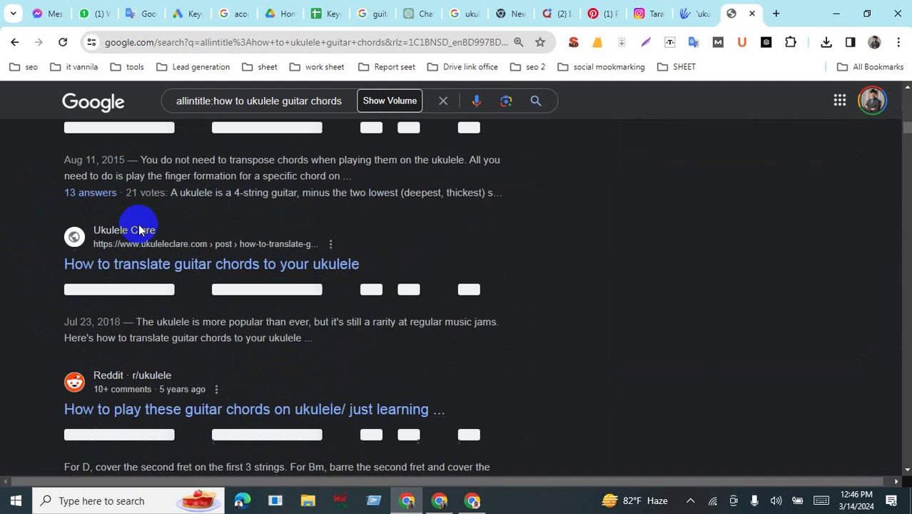
scroll(163, 241, up, 8)
scroll(162, 243, up, 5)
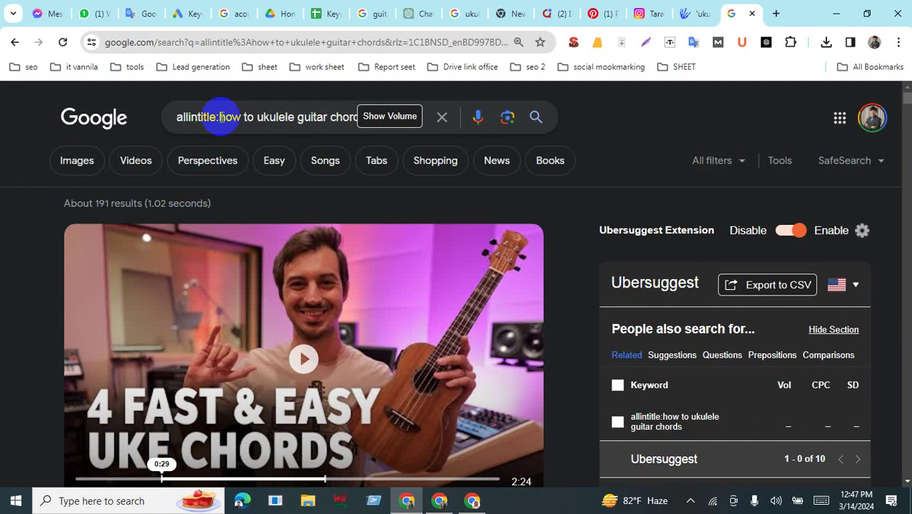
scroll(235, 143, down, 3)
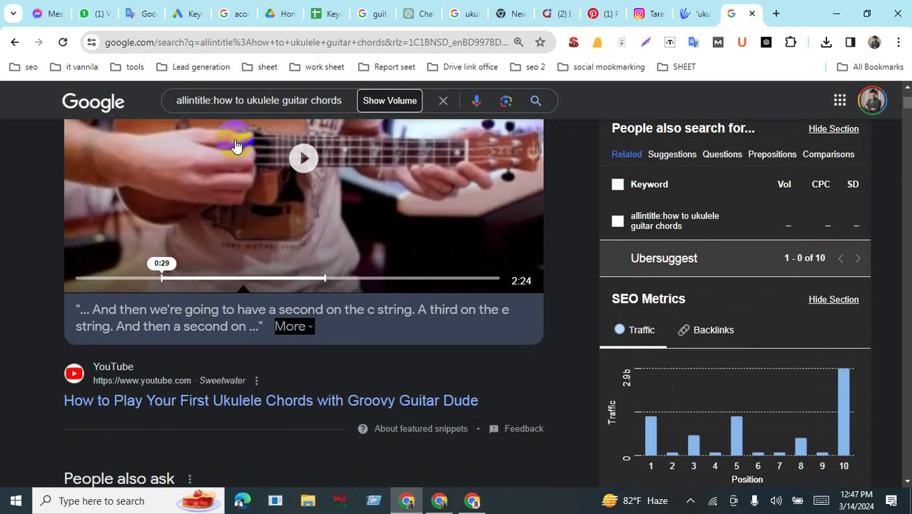
scroll(235, 146, up, 3)
scroll(235, 146, down, 5)
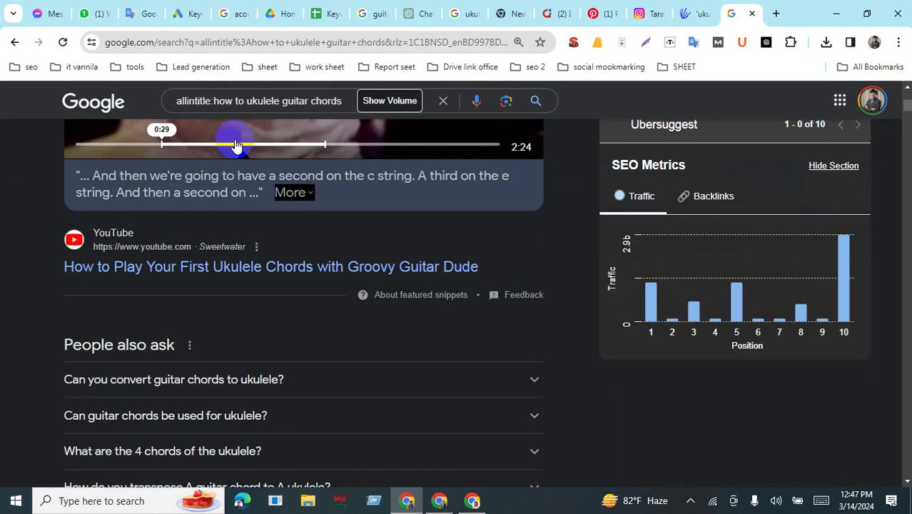
scroll(236, 145, down, 5)
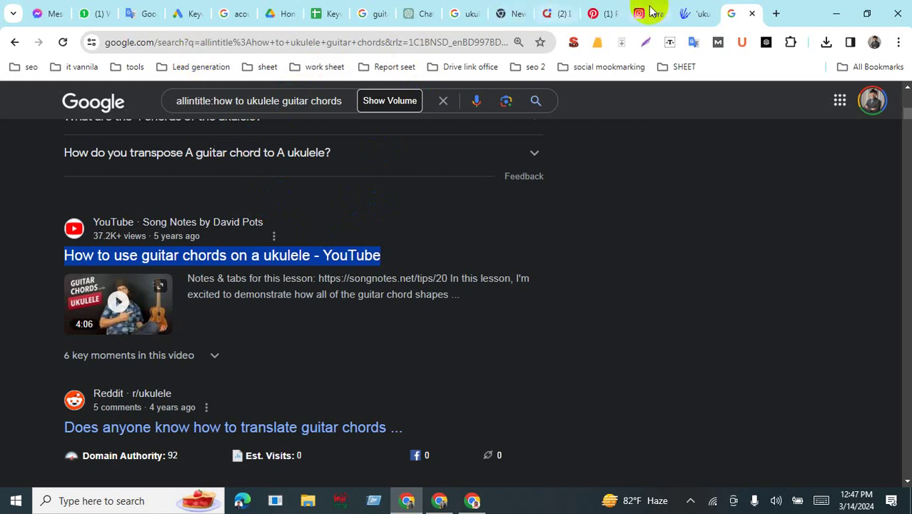
- Switch to the Pinterest profile and review its saved boards and the list of recent updates
click(601, 15)
scroll(439, 138, down, 5)
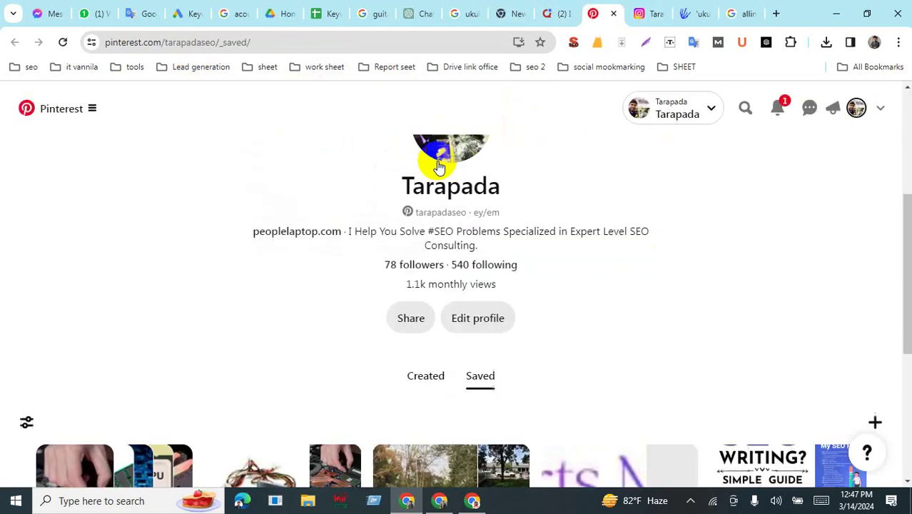
click(778, 107)
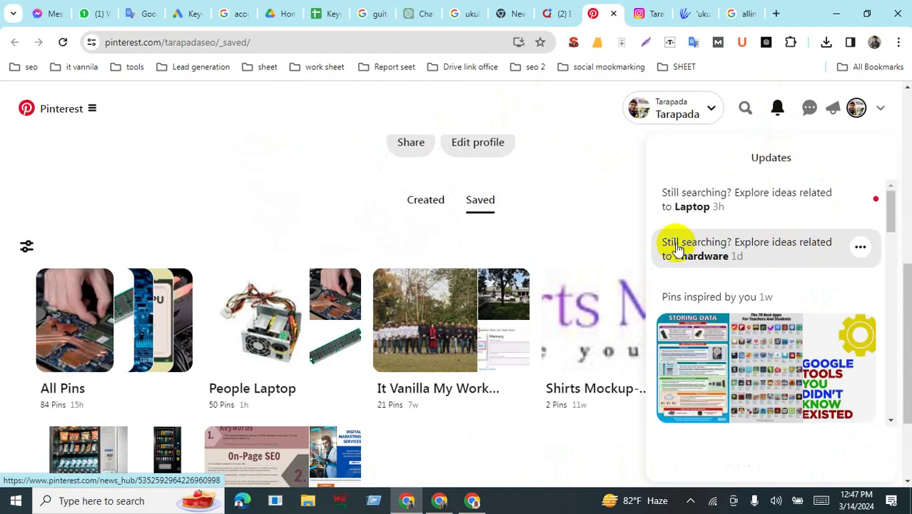
click(779, 112)
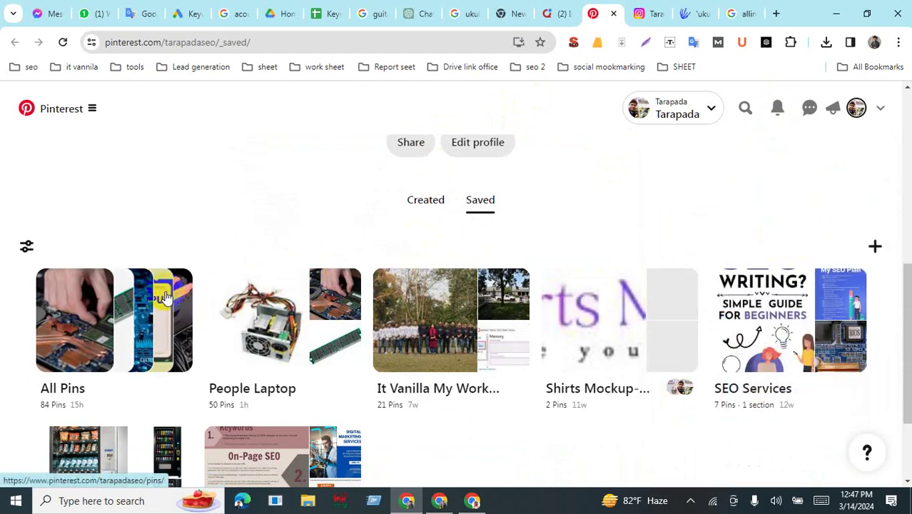
scroll(703, 132, up, 2)
- Switch to Instagram, look over the profile page and open the account and hashtag search
click(651, 20)
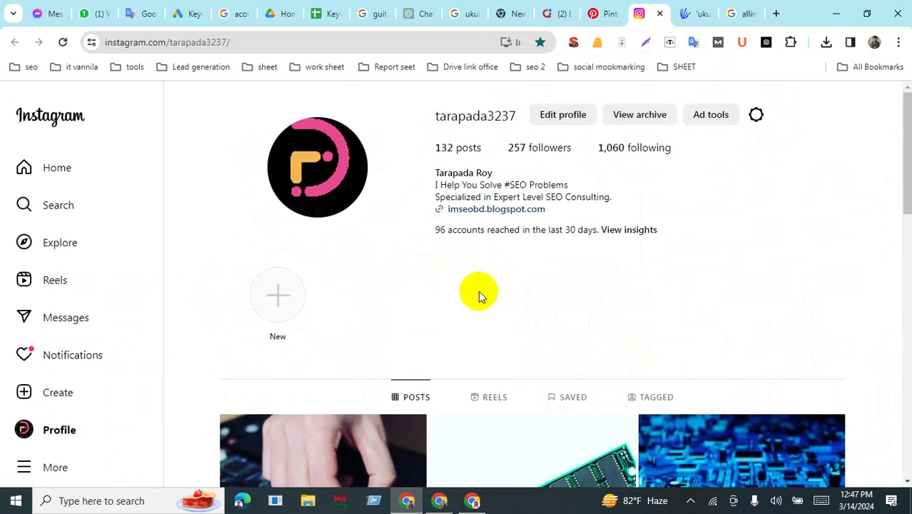
scroll(479, 290, down, 3)
scroll(478, 291, up, 3)
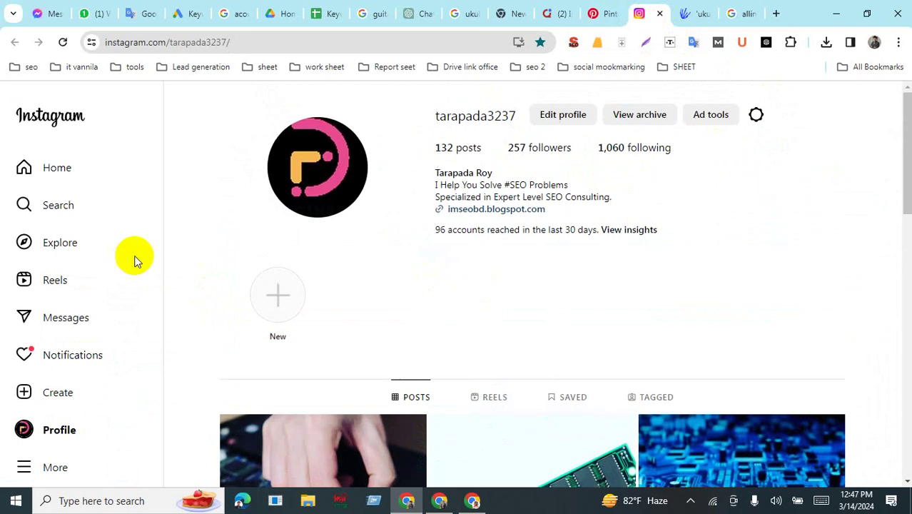
click(56, 207)
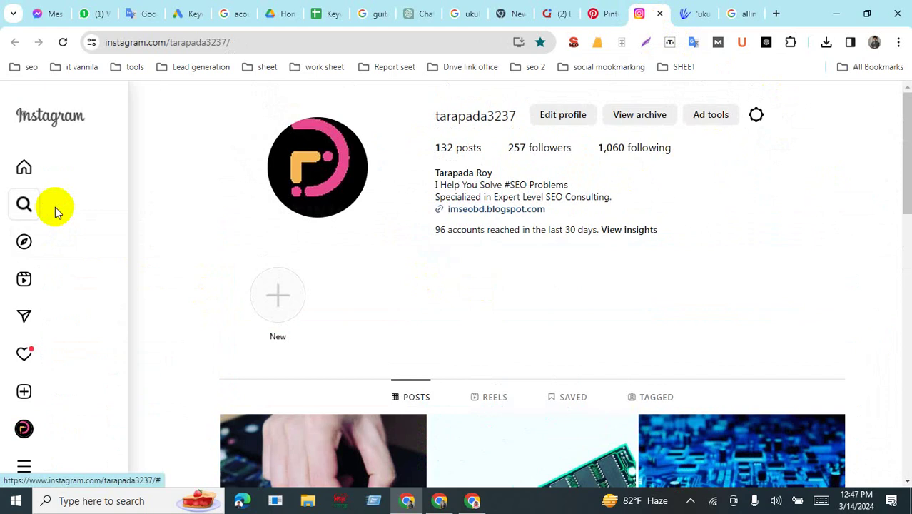
click(91, 167)
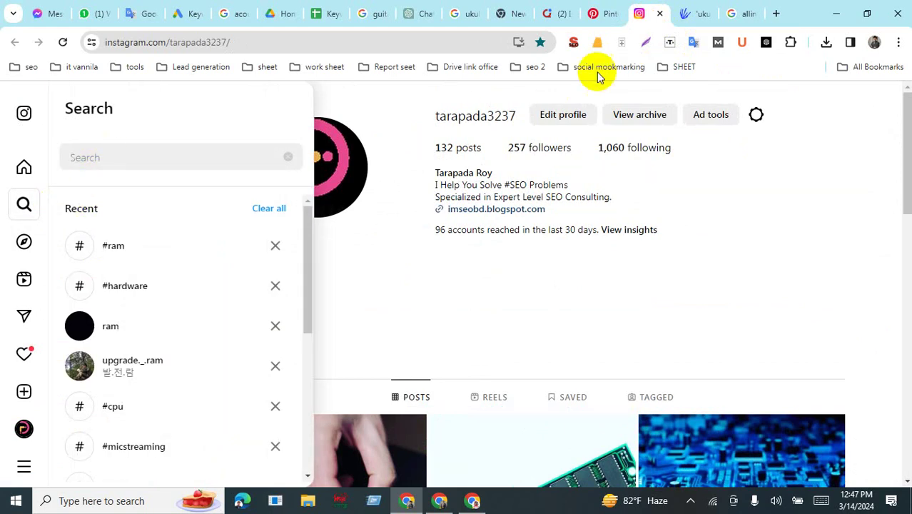
- Copy the keyword "ukulele guitar" from the earlier Google search and search Instagram for it
click(465, 14)
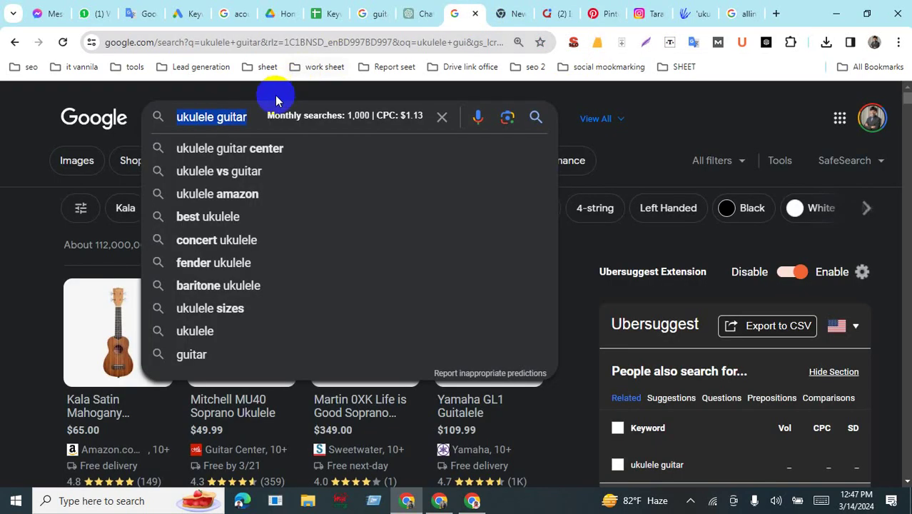
right_click(211, 117)
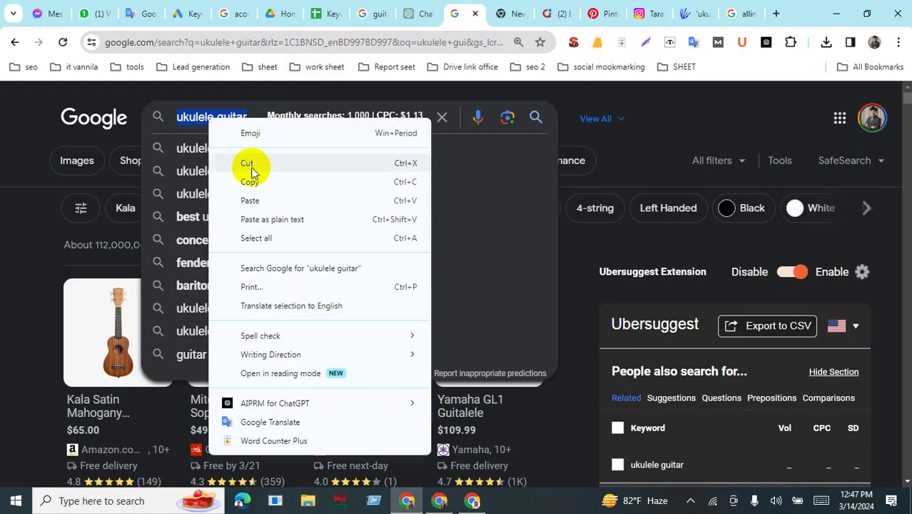
click(252, 180)
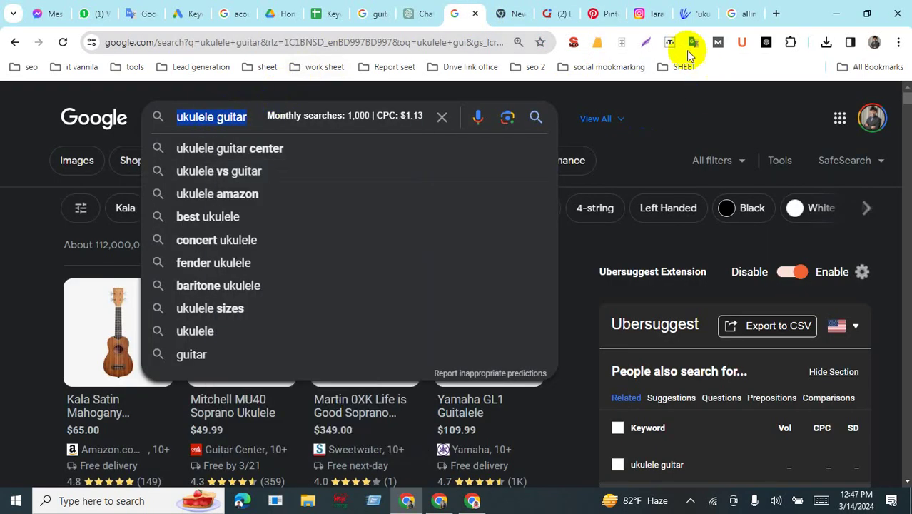
click(645, 15)
click(107, 157)
key(ctrl+v)
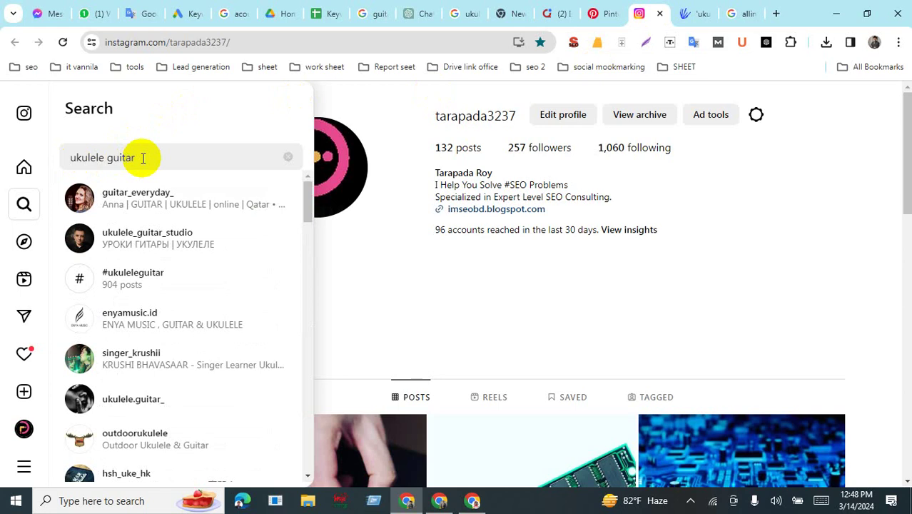
- Turn the Instagram search into the hashtag #ukuleleguitar and open that hashtag's page
text(#)
click(114, 164)
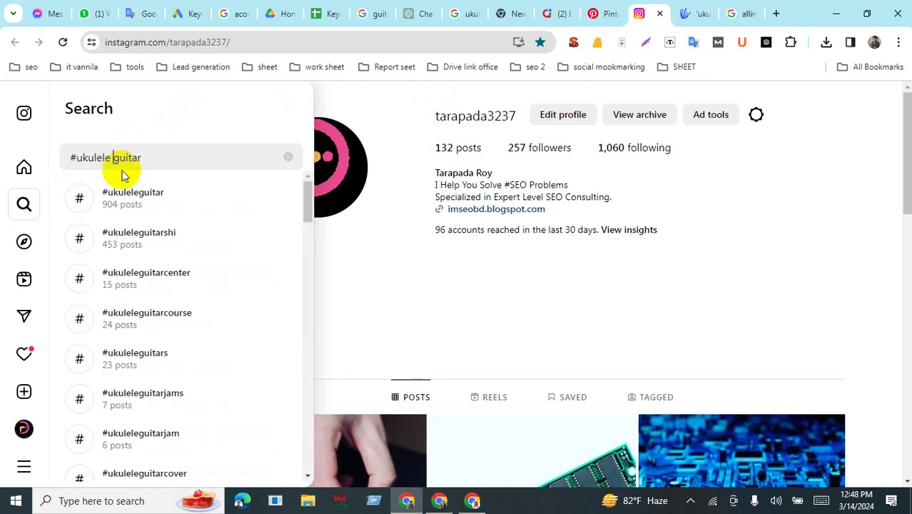
click(171, 161)
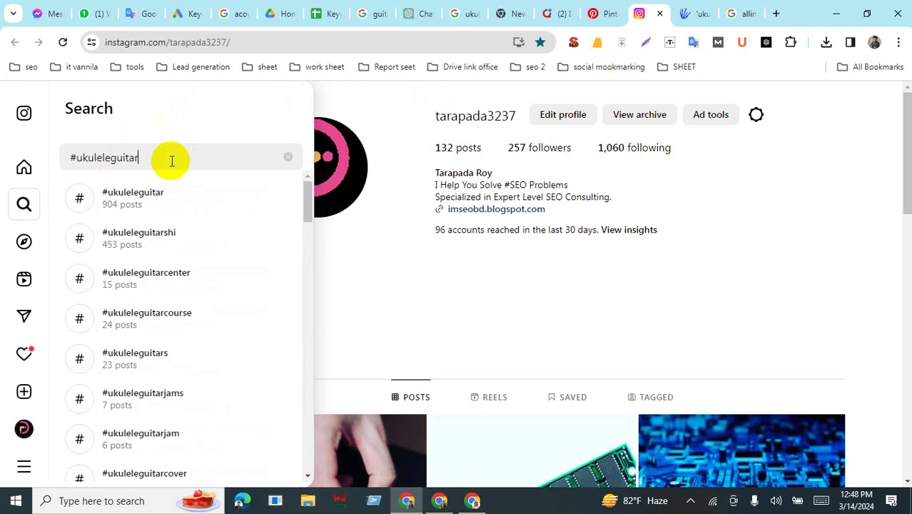
click(154, 187)
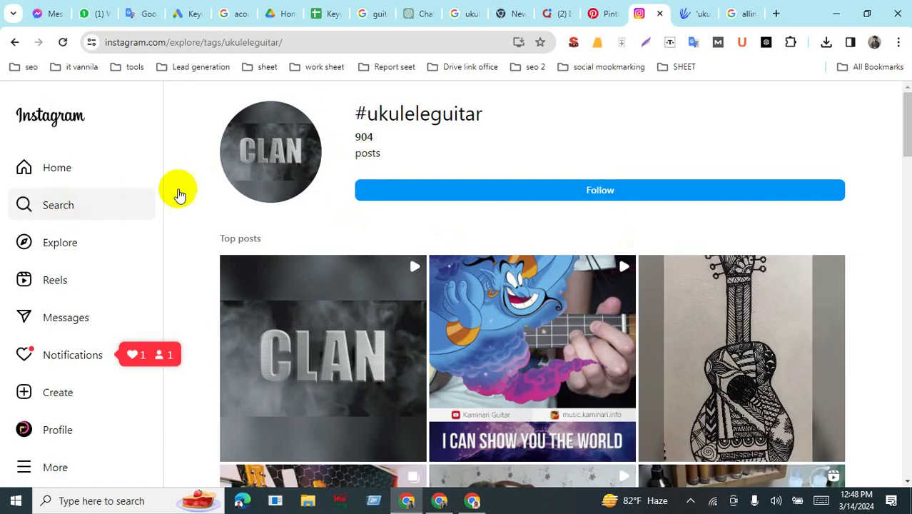
- Look through the top posts on the #ukuleleguitar hashtag page
drag(382, 120, 596, 128)
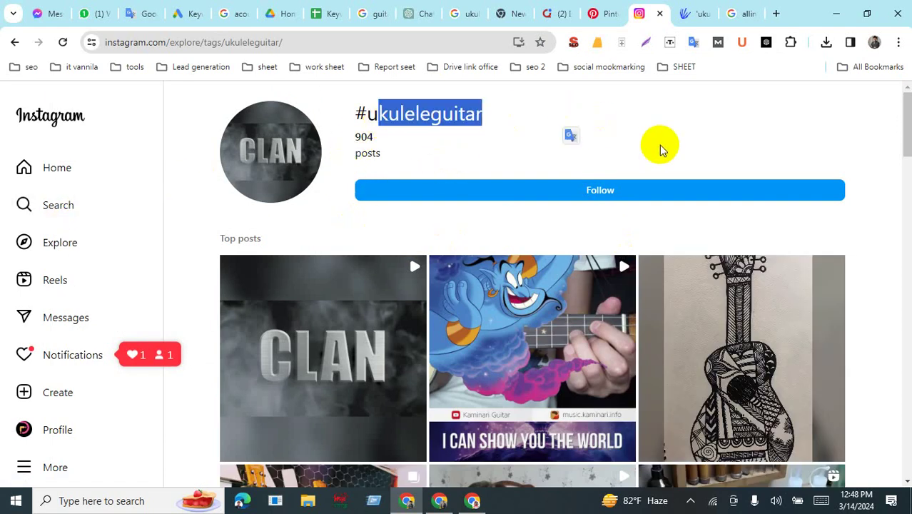
scroll(663, 145, down, 13)
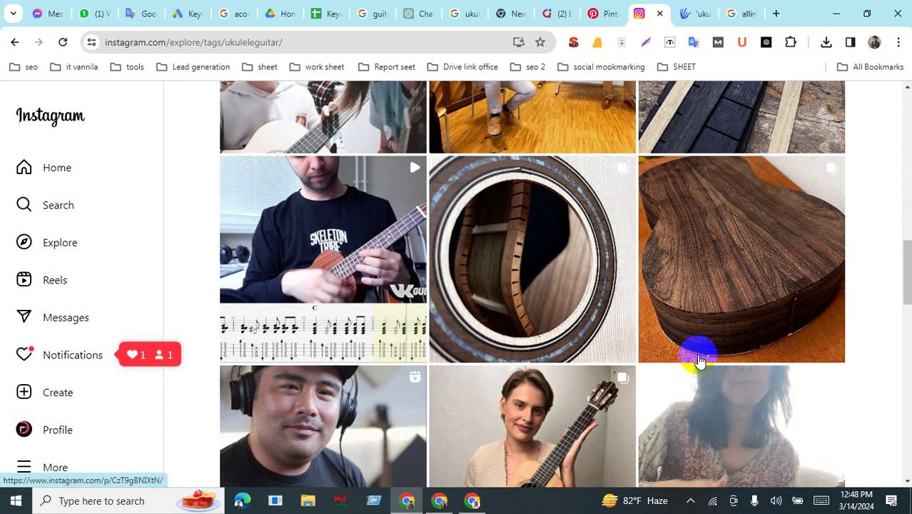
scroll(699, 362, up, 13)
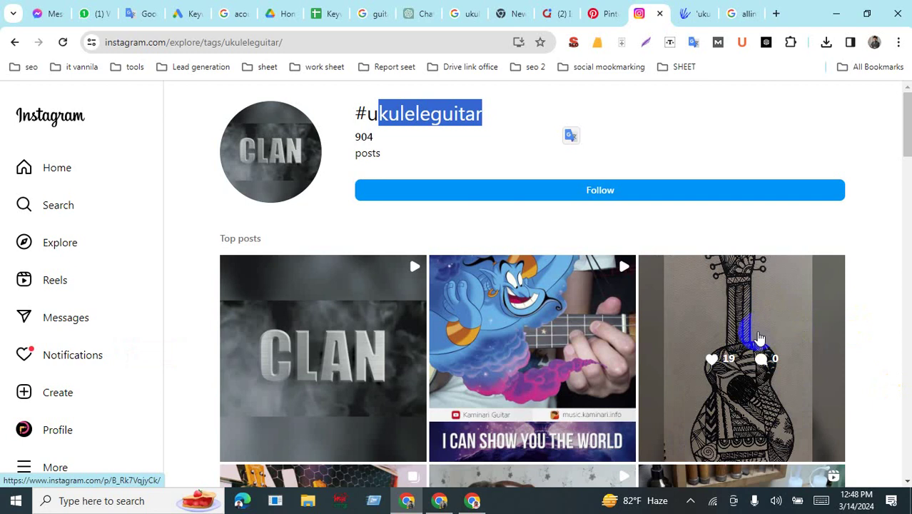
- Open the post with the black-and-white ukulele drawing and examine its caption and hashtags
click(759, 336)
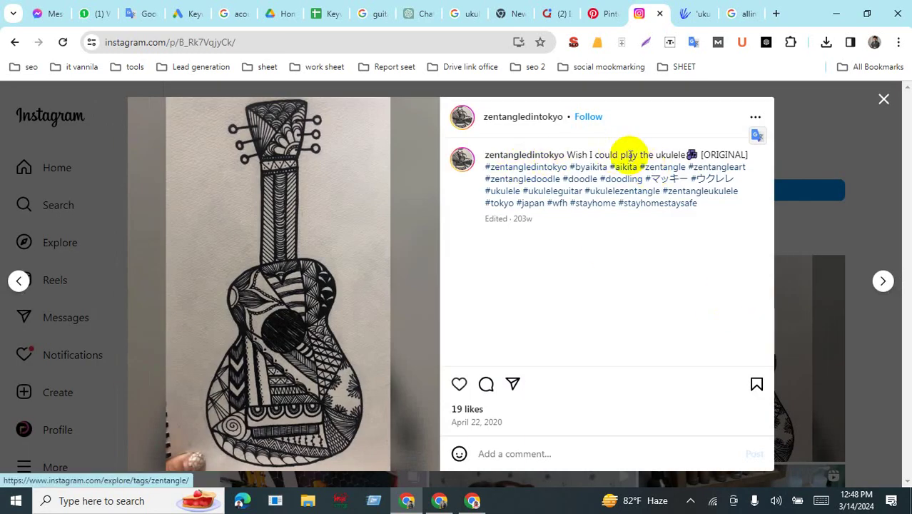
drag(569, 155, 686, 154)
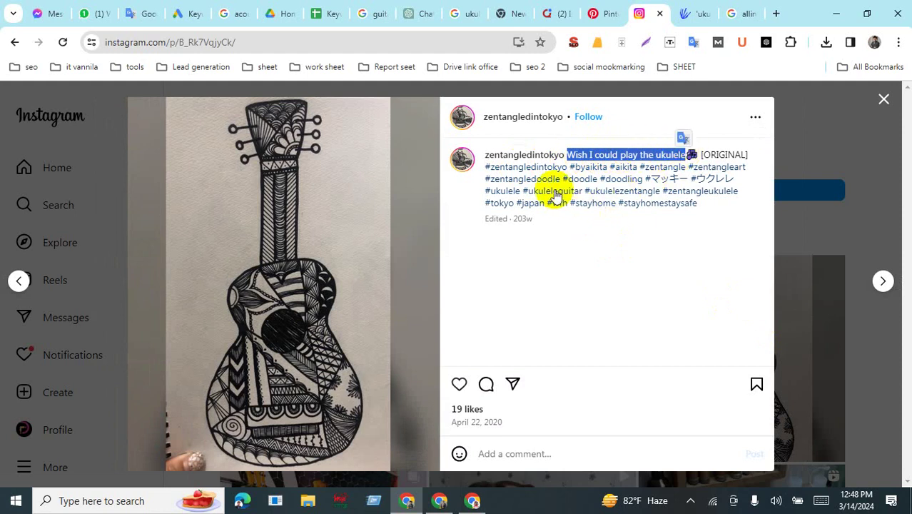
drag(698, 203, 470, 162)
click(586, 285)
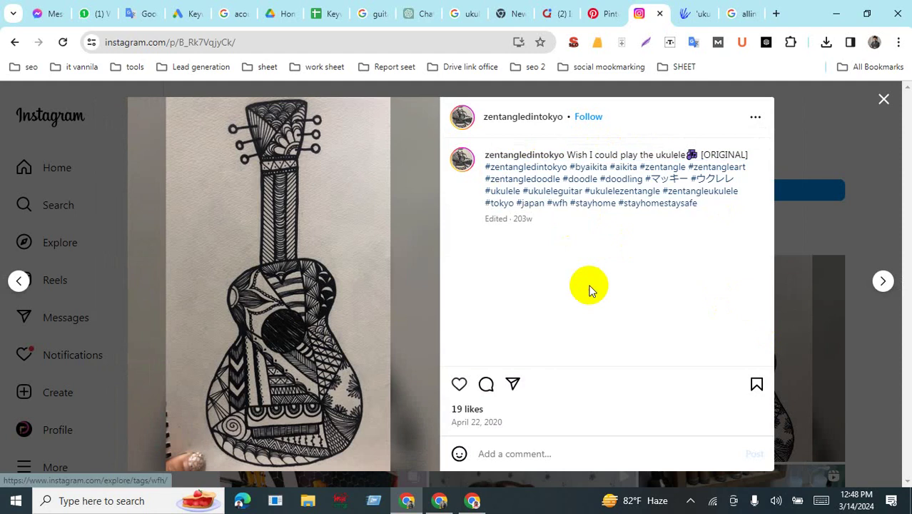
- Go on to the following #ukuleleguitar post, from MM Music Store, and examine its caption
click(880, 281)
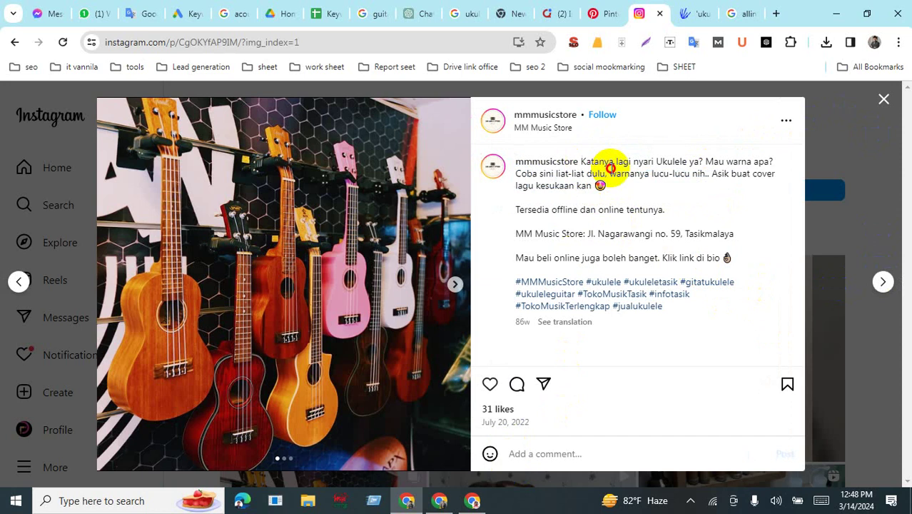
drag(582, 163, 640, 183)
click(703, 219)
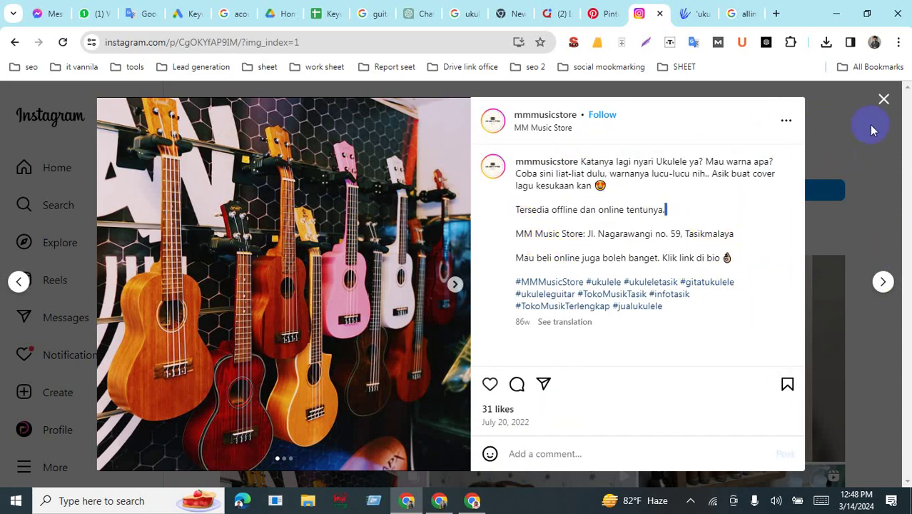
- Close the MM Music Store post and look over more posts on the #ukuleleguitar hashtag page
click(884, 104)
scroll(655, 325, down, 5)
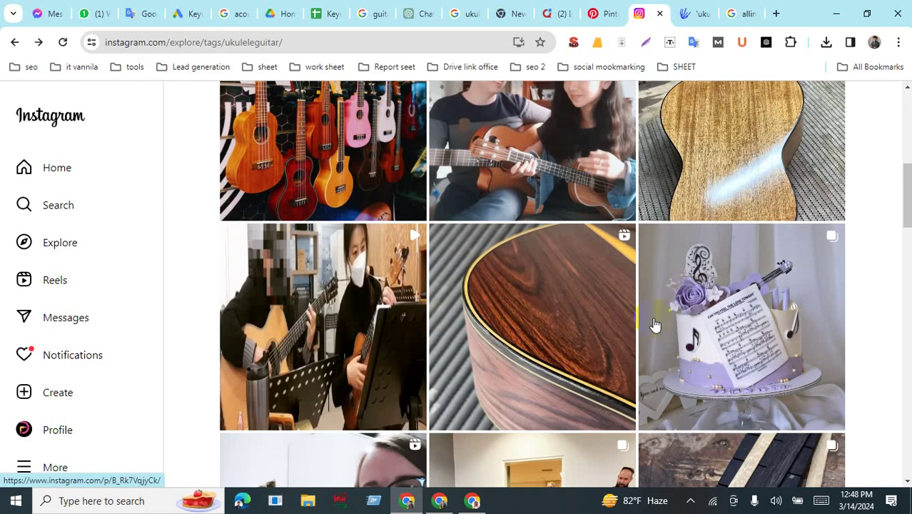
scroll(655, 325, up, 3)
- Switch to Pinterest, search the saved Pins for #ukuleleguitar, and look over the results page
click(602, 13)
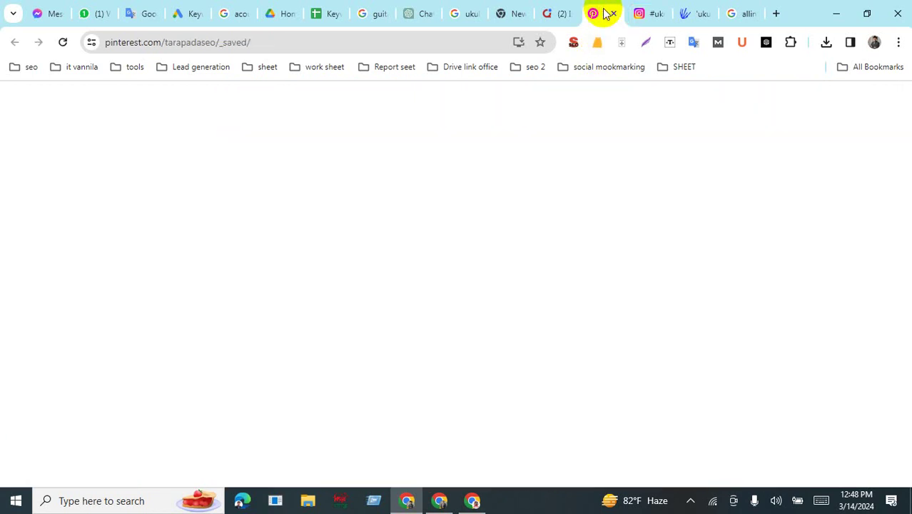
scroll(479, 283, down, 1)
scroll(328, 161, up, 3)
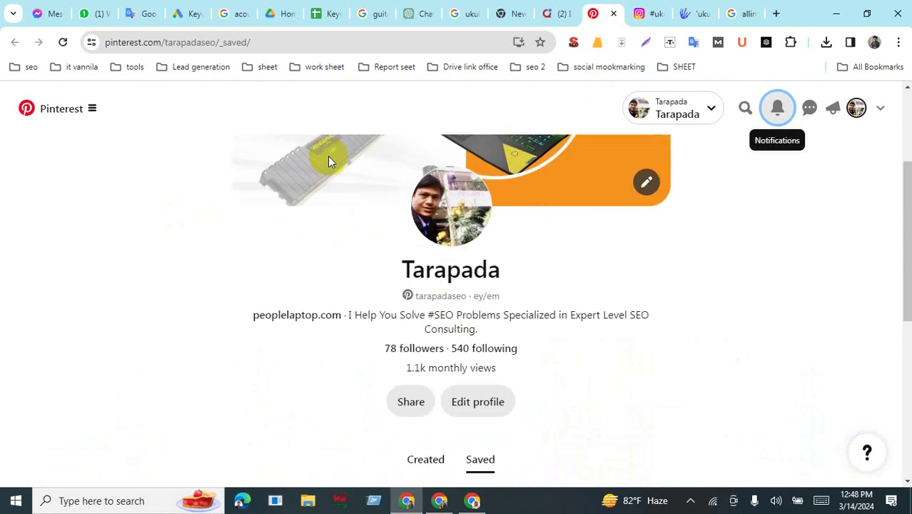
click(744, 110)
key(ctrl+v)
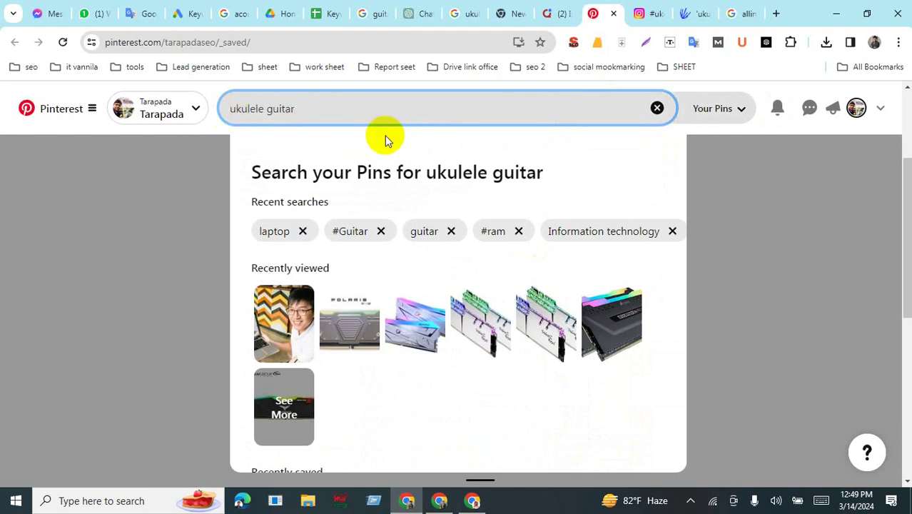
text(#)
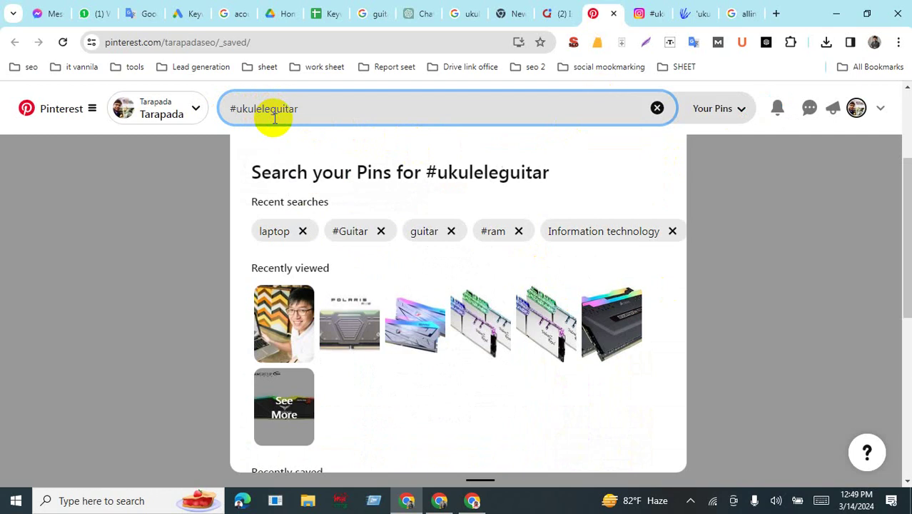
key(Return)
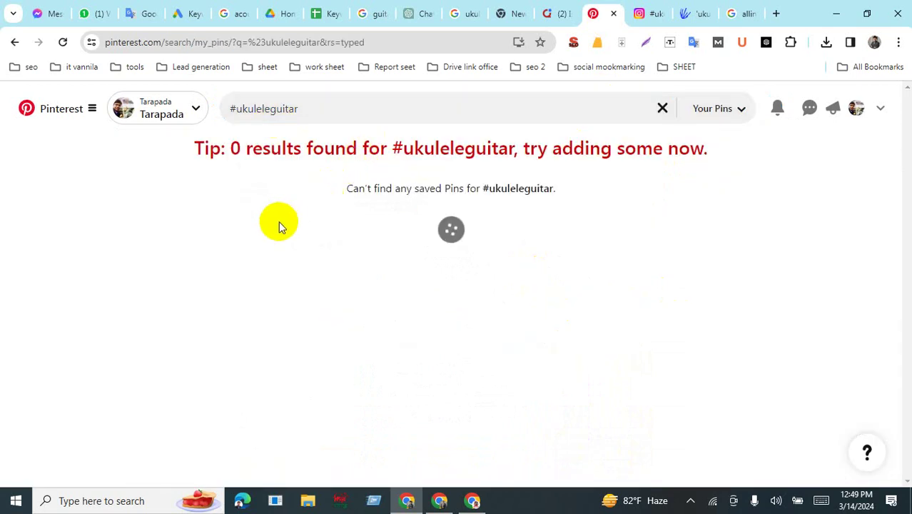
drag(226, 147, 325, 147)
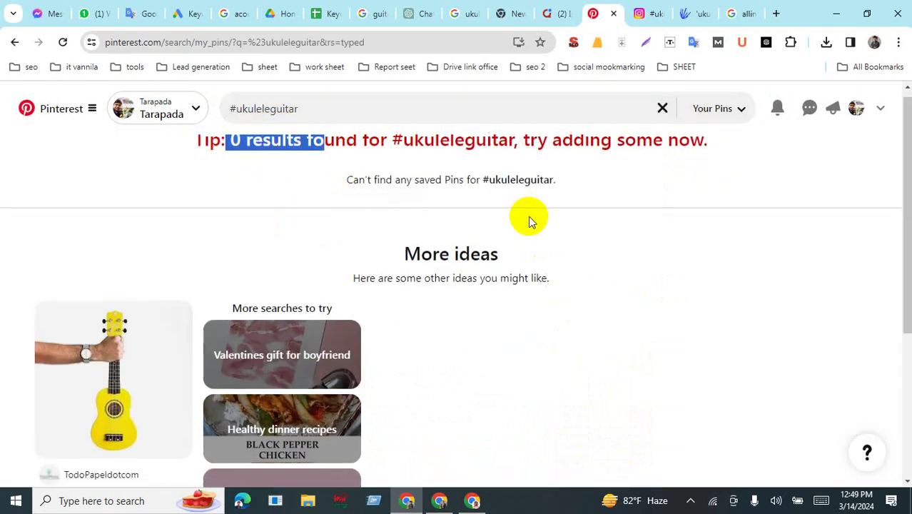
scroll(528, 219, down, 2)
scroll(528, 218, up, 2)
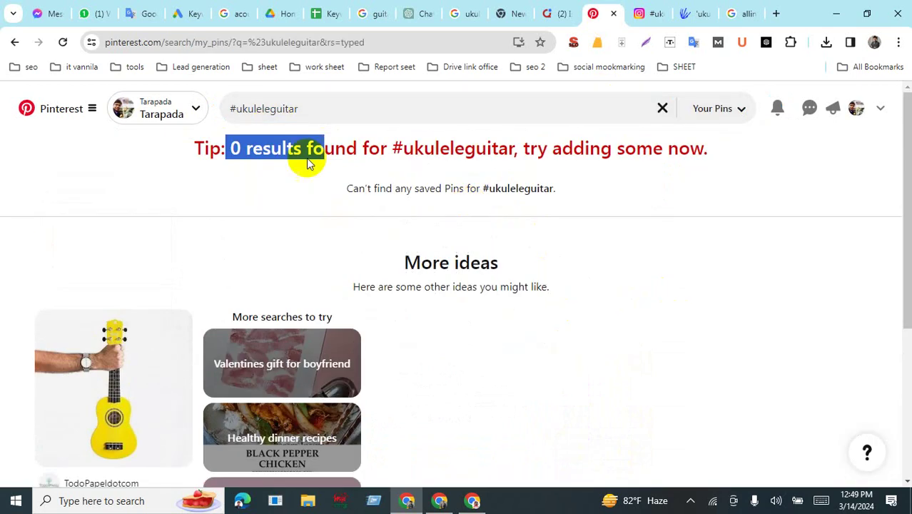
- Shorten the Pinterest search to the broader hashtag #guitar and run it
click(270, 109)
key(BackSpace)
key(BackSpace)
key(BackSpace)
key(BackSpace)
key(BackSpace)
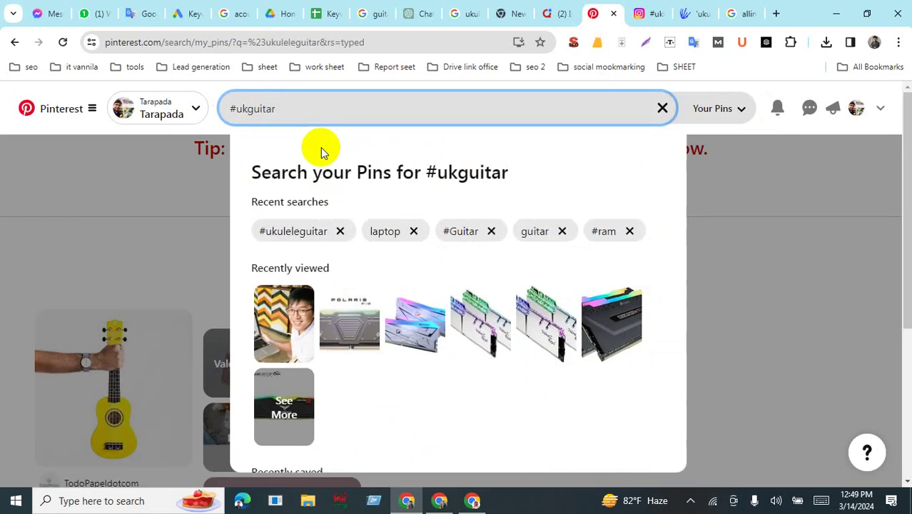
key(BackSpace)
key(BackSpace)
key(Return)
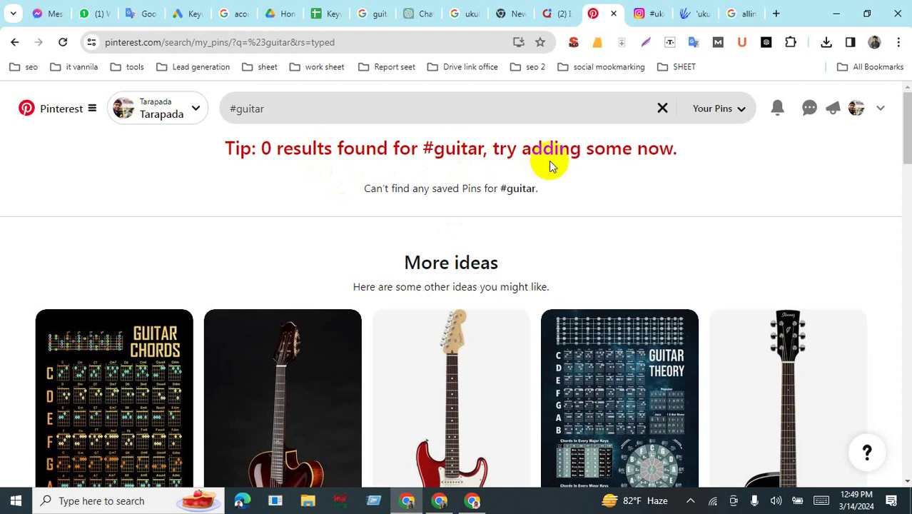
- Open the "American Standard Stratocaster - The Original Strat" pin from the suggested ideas and examine its source website
scroll(424, 249, down, 6)
scroll(423, 254, up, 3)
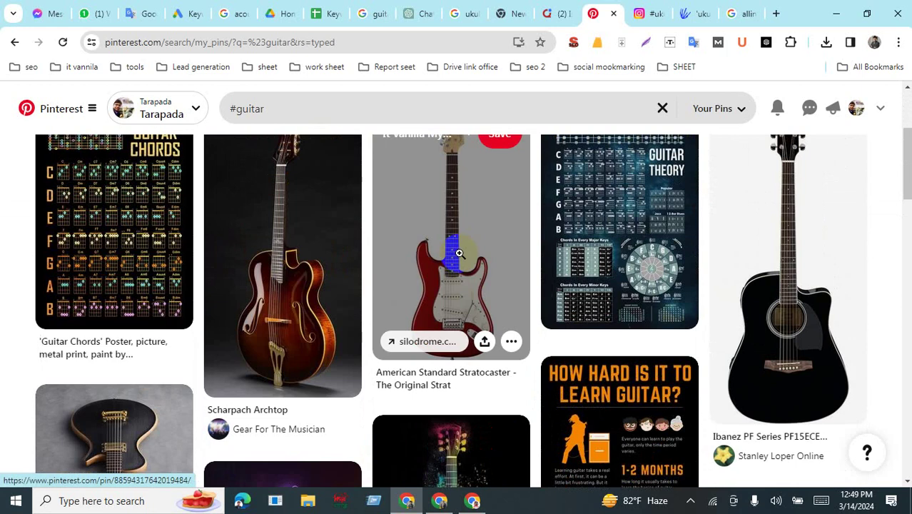
click(460, 258)
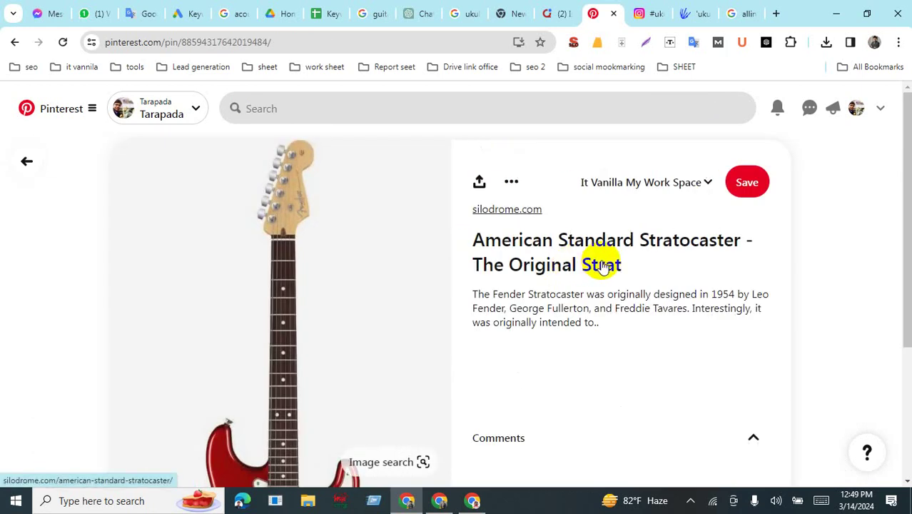
drag(465, 212, 554, 210)
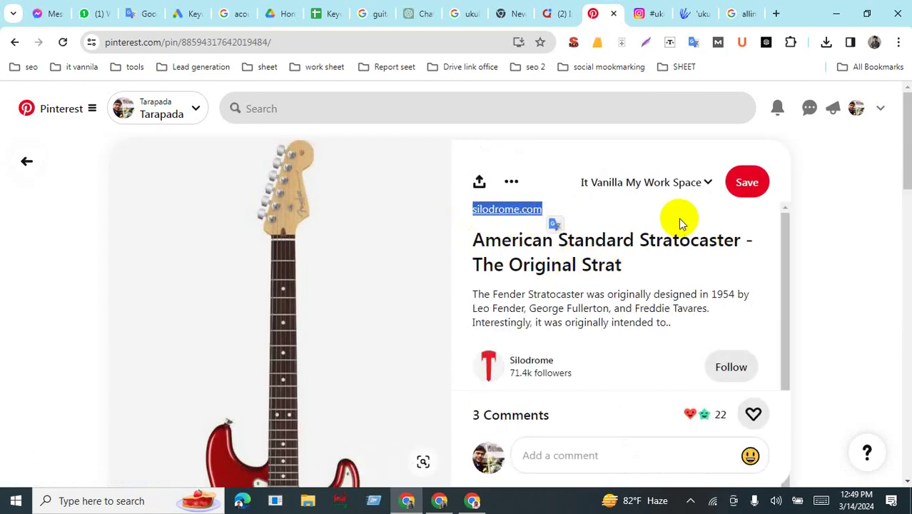
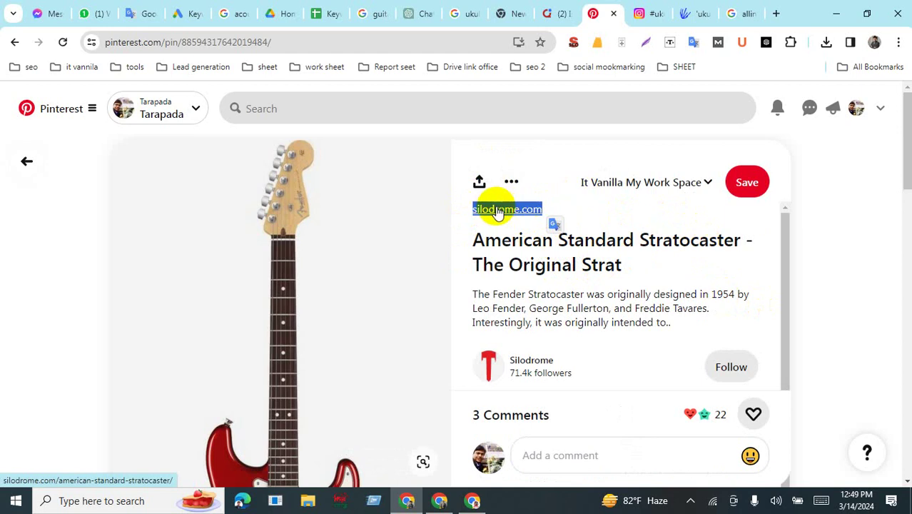
- Open the pin's silodrome.com article, look through its text, and decline the site's notification request
click(494, 207)
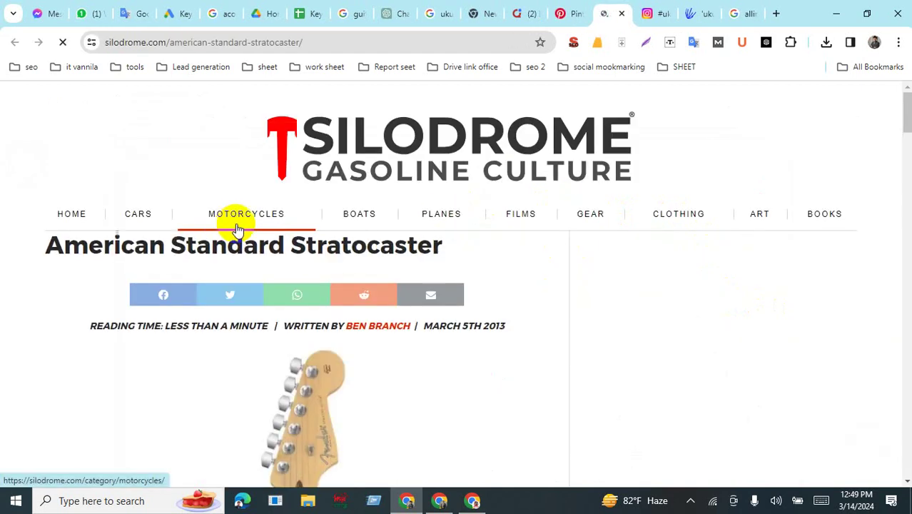
scroll(493, 233, down, 5)
scroll(498, 234, down, 8)
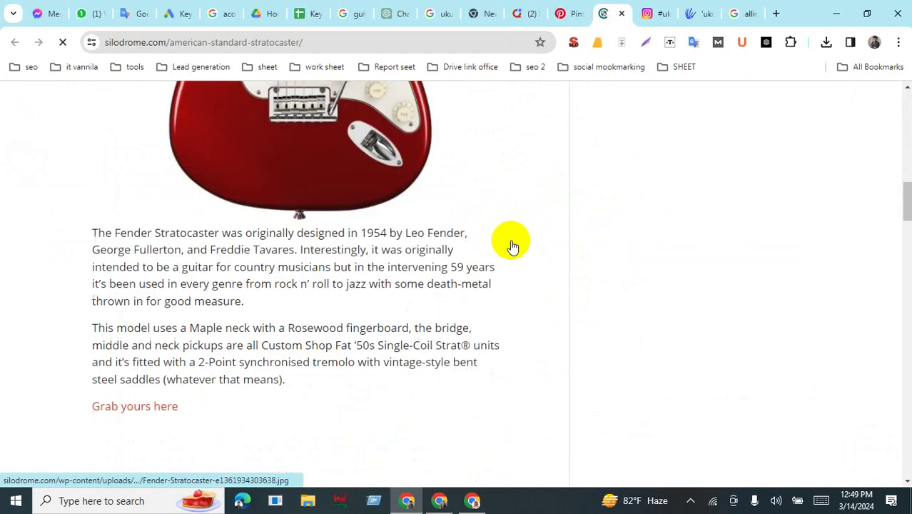
scroll(572, 272, up, 8)
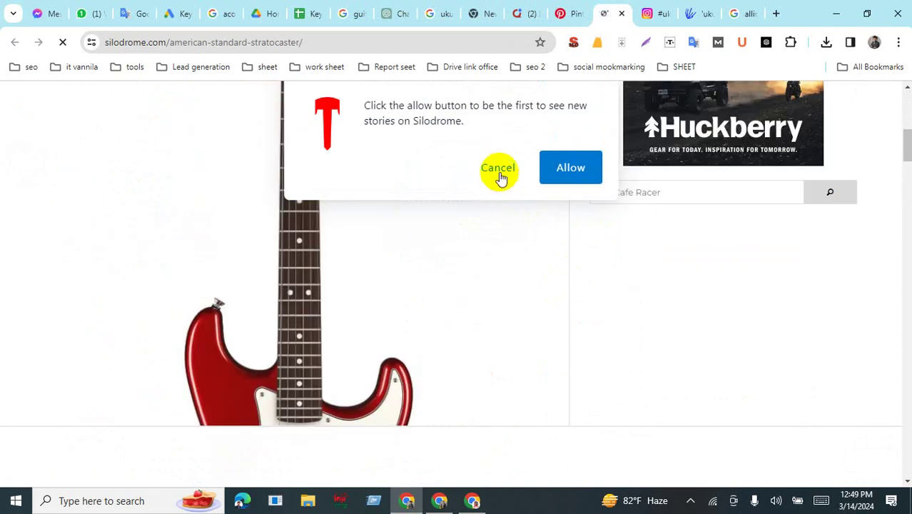
click(497, 170)
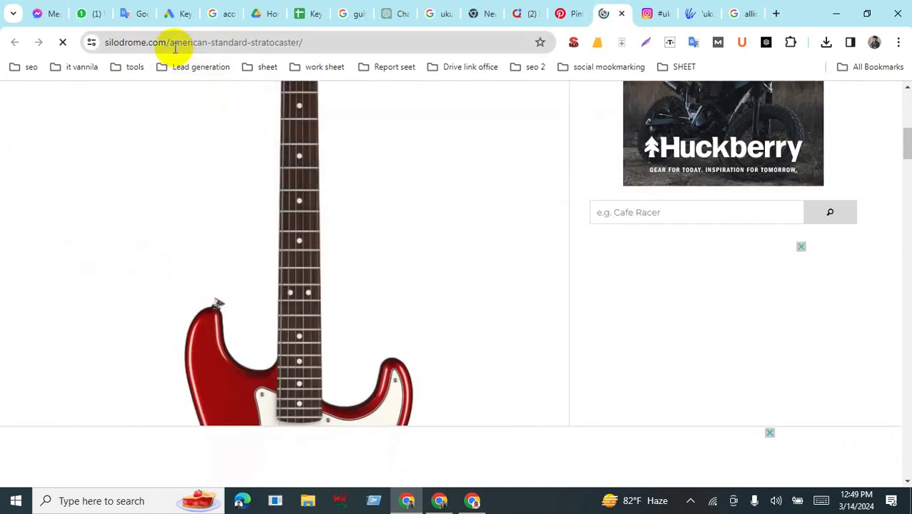
- Replace the article path in the address with sitemap.xml and look through the silodrome.com page that loads
drag(177, 45, 597, 42)
key(BackSpace)
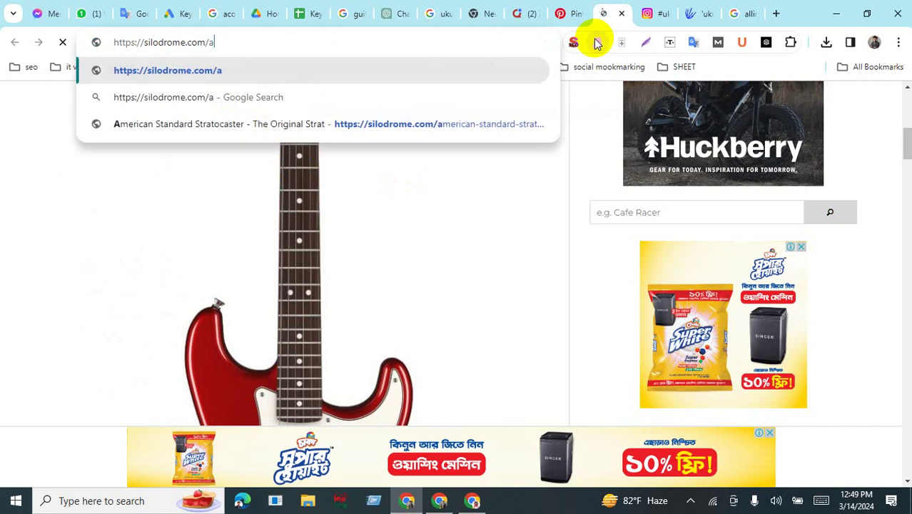
key(BackSpace)
text(wp)
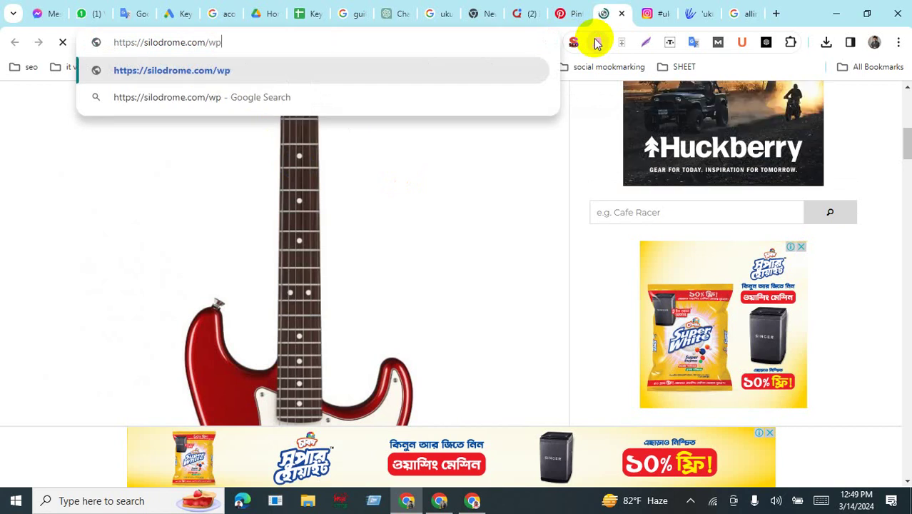
key(BackSpace)
key(BackSpace)
key(BackSpace)
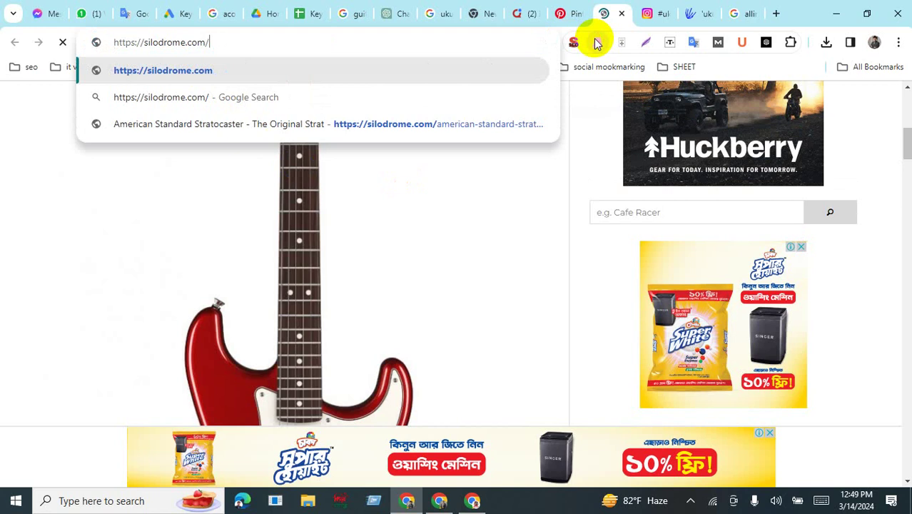
text(sitemap)
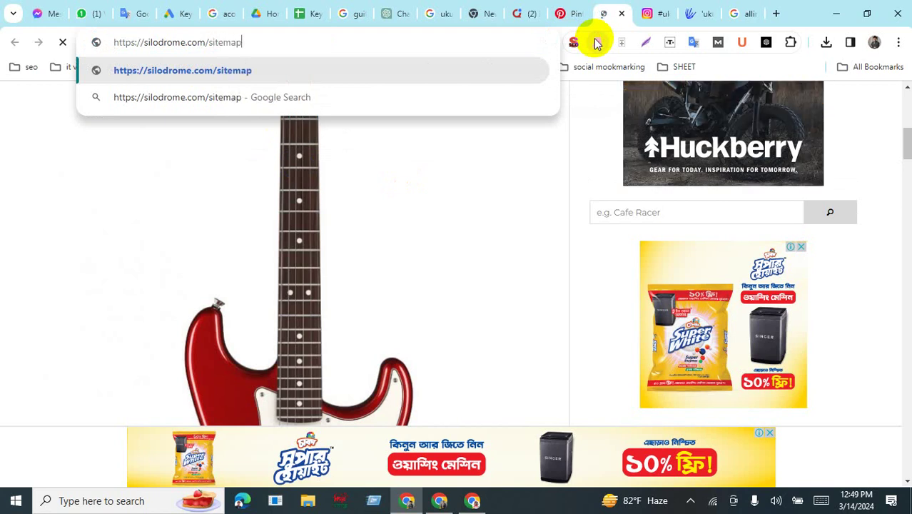
text(.xml)
key(Return)
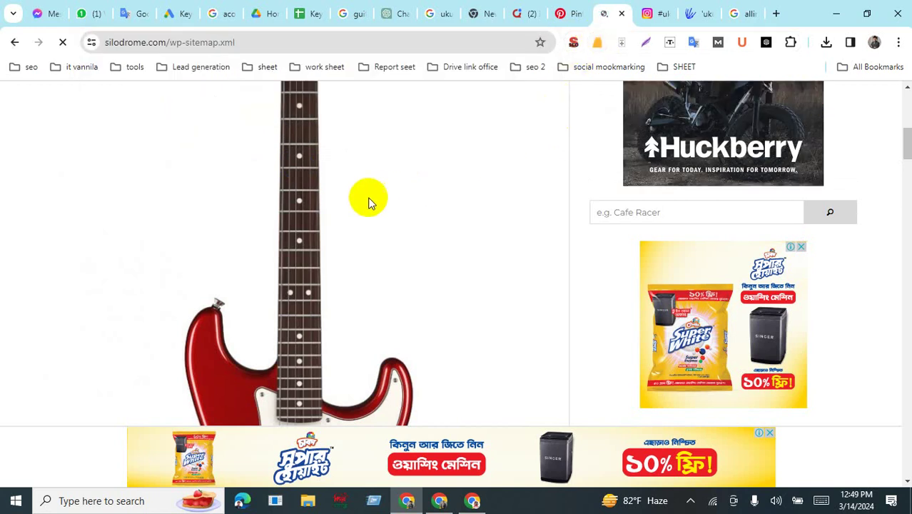
scroll(383, 199, down, 3)
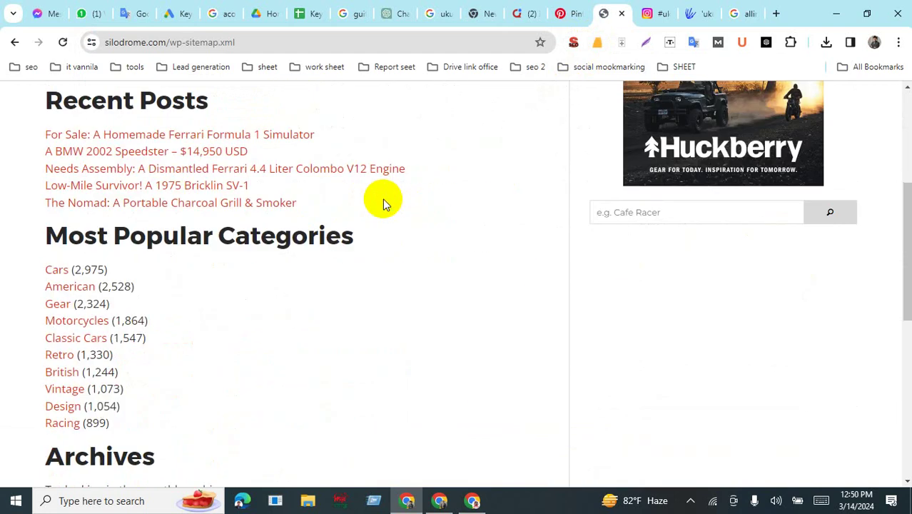
scroll(383, 198, down, 5)
scroll(383, 198, up, 8)
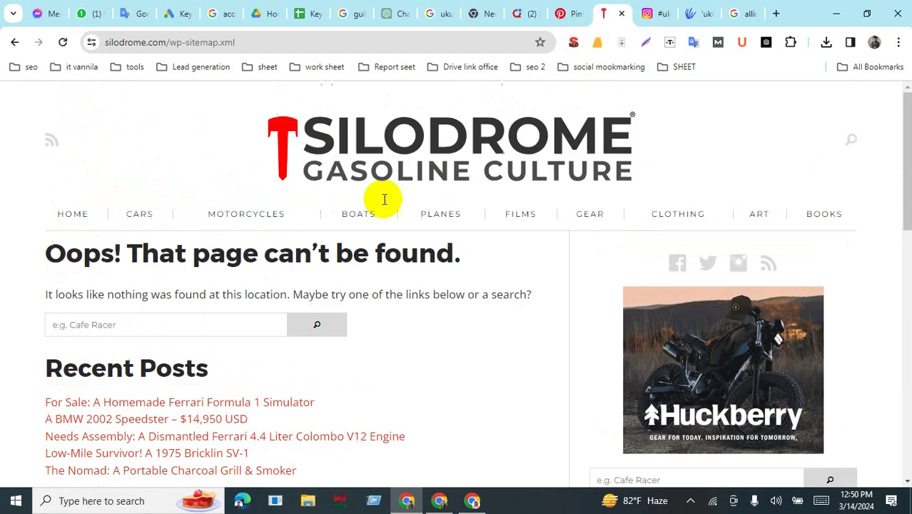
- Remove the wp- prefix from the address and request silodrome.com/sitemap.xml again
click(186, 43)
click(187, 42)
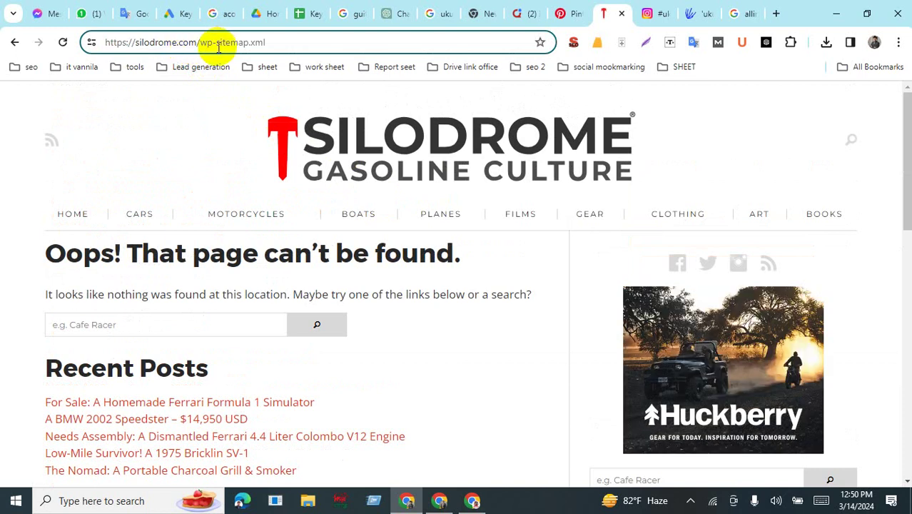
key(BackSpace)
key(BackSpace)
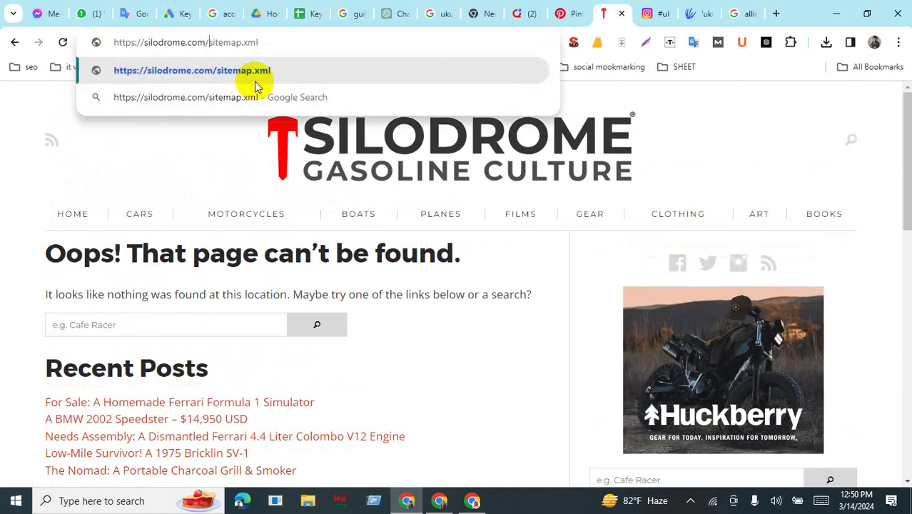
click(256, 85)
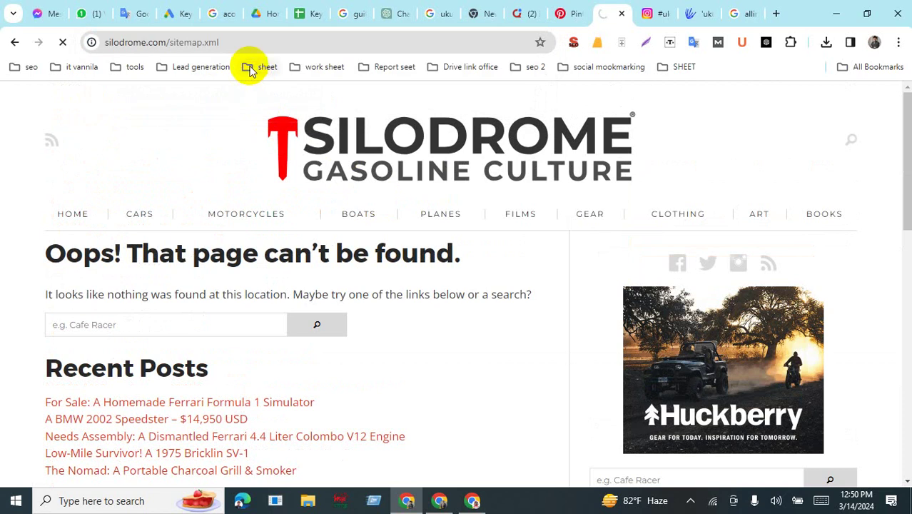
- Return to the Stratocaster pin on Pinterest and look through its comments and related guitar pins
click(566, 13)
scroll(432, 279, down, 5)
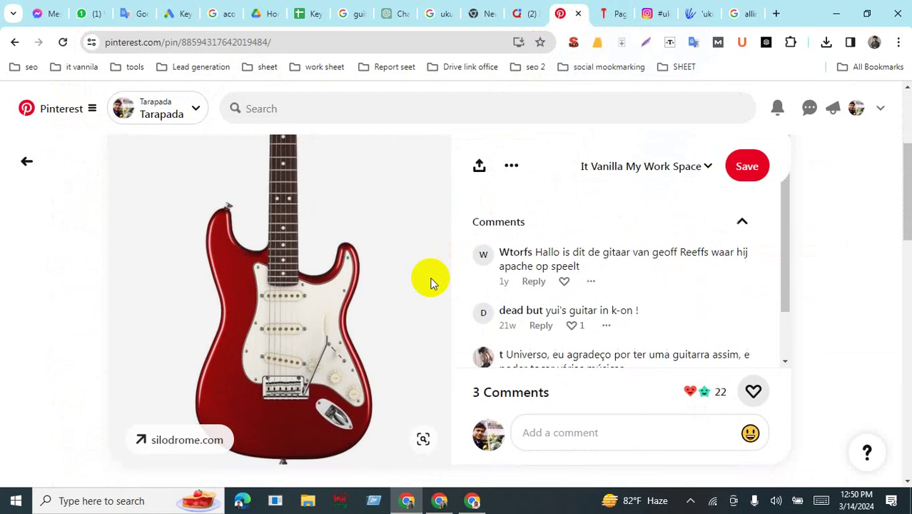
scroll(432, 279, down, 5)
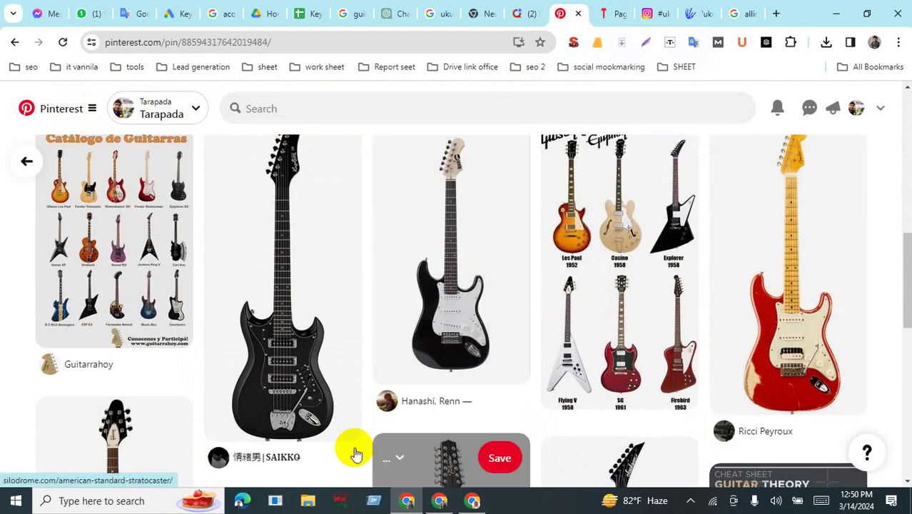
scroll(356, 454, down, 2)
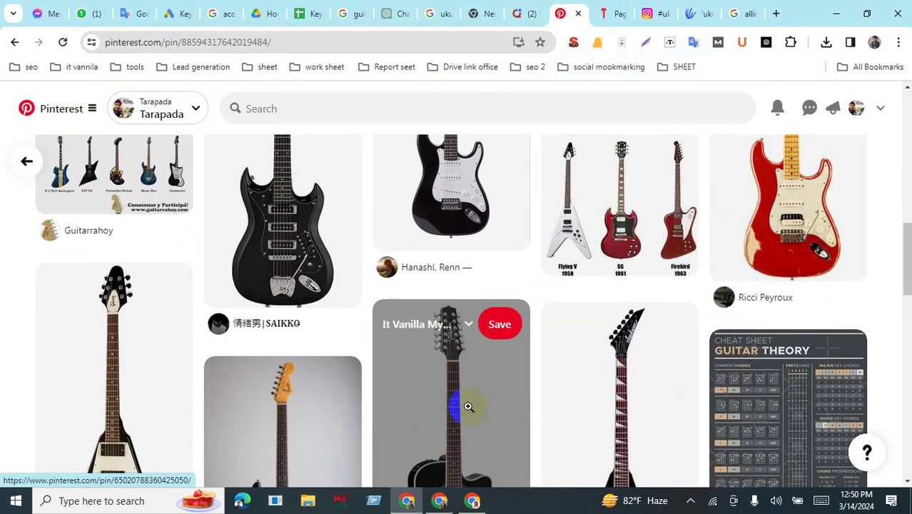
scroll(469, 406, up, 1)
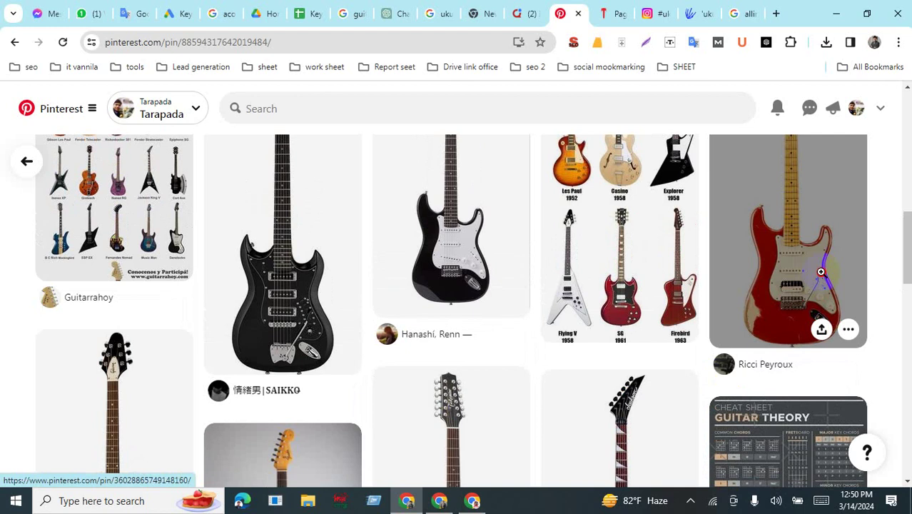
- Open the related pin of the worn red electric guitar and examine its image and description
click(822, 272)
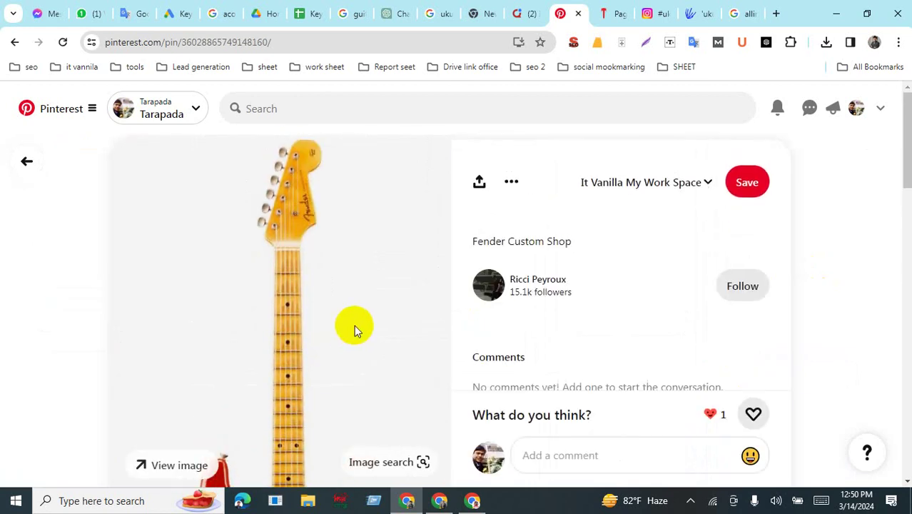
scroll(370, 329, down, 3)
scroll(370, 328, up, 2)
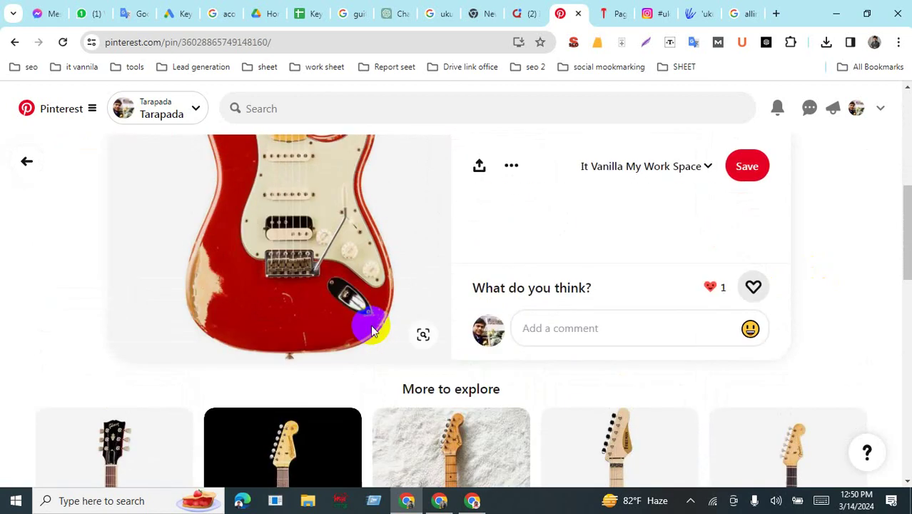
scroll(370, 328, up, 1)
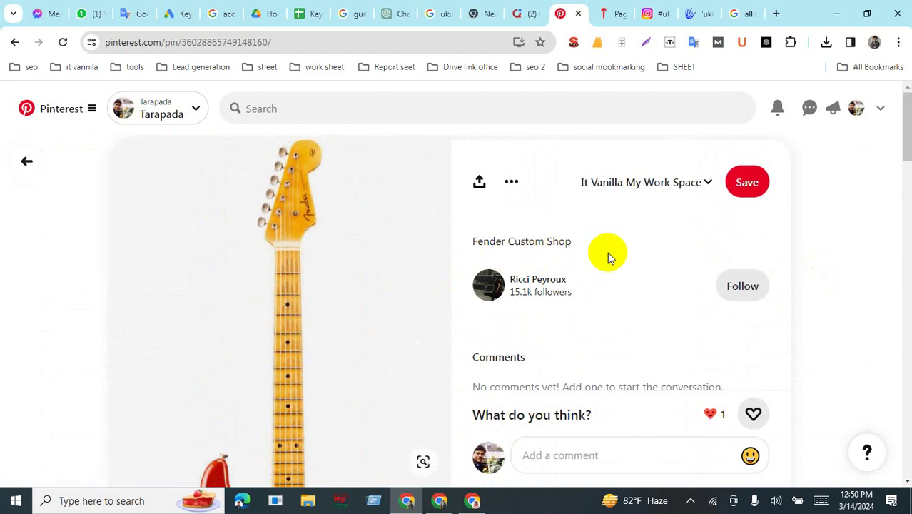
- Look over the red guitar pin, go back, and open the related pin of the black Takamine guitar
scroll(394, 313, down, 5)
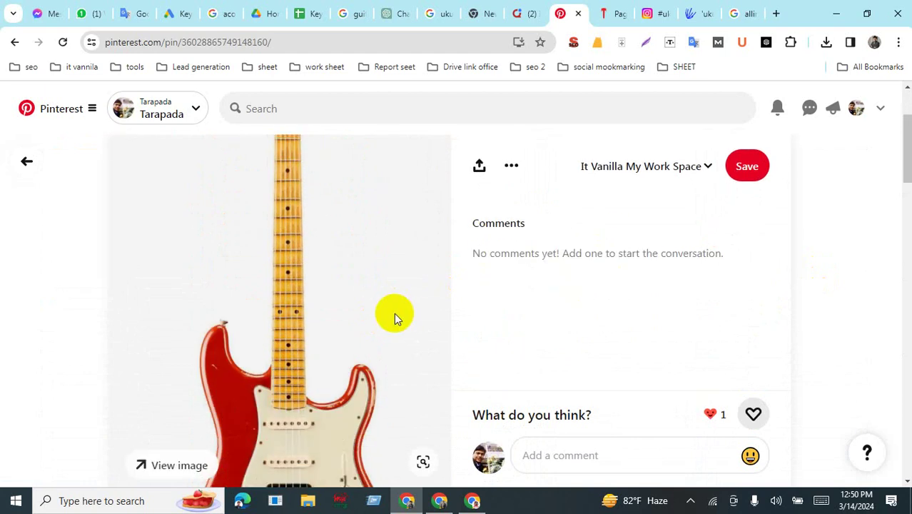
scroll(393, 314, down, 1)
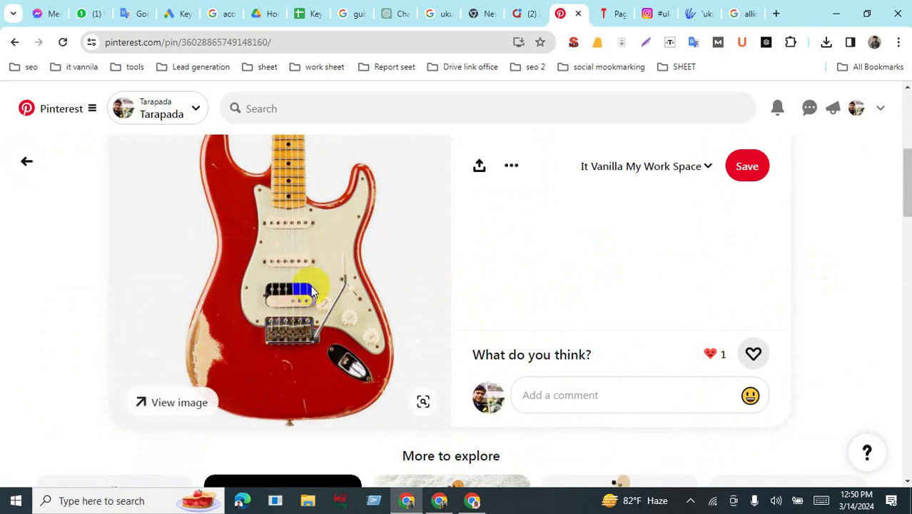
scroll(597, 289, up, 5)
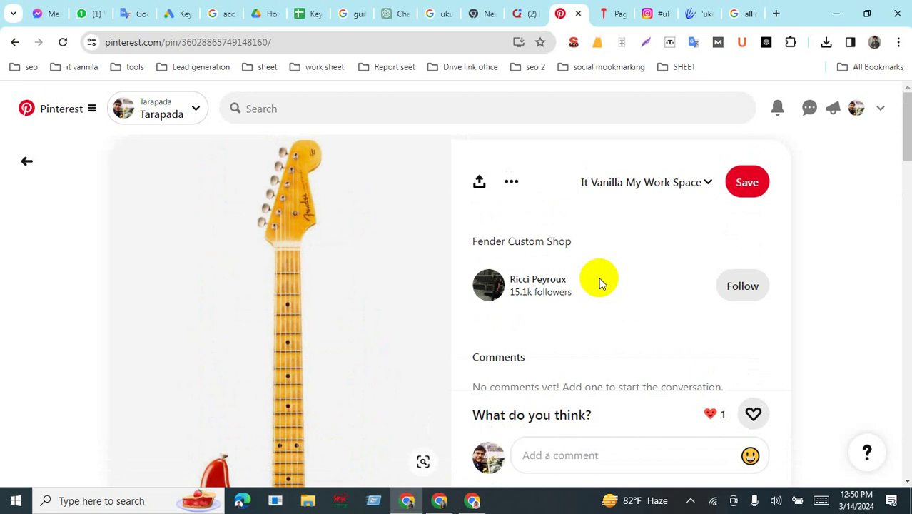
click(27, 161)
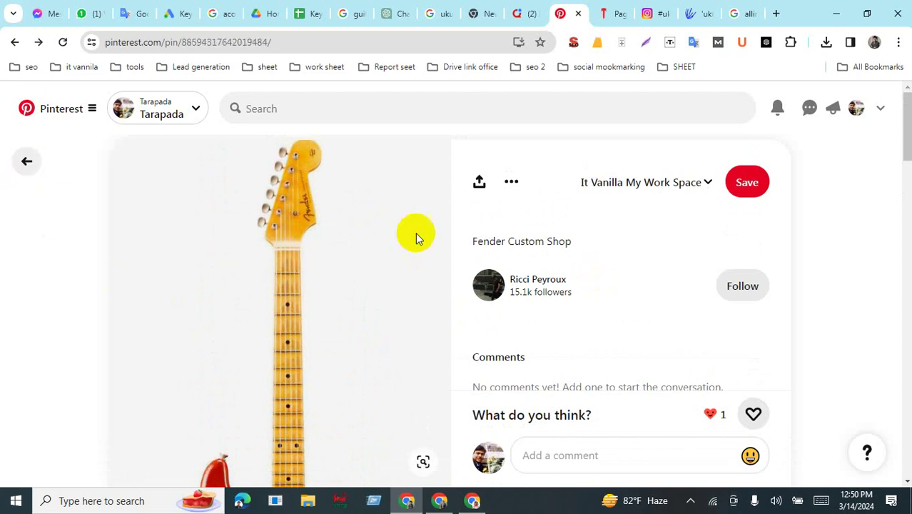
scroll(723, 310, down, 10)
click(451, 293)
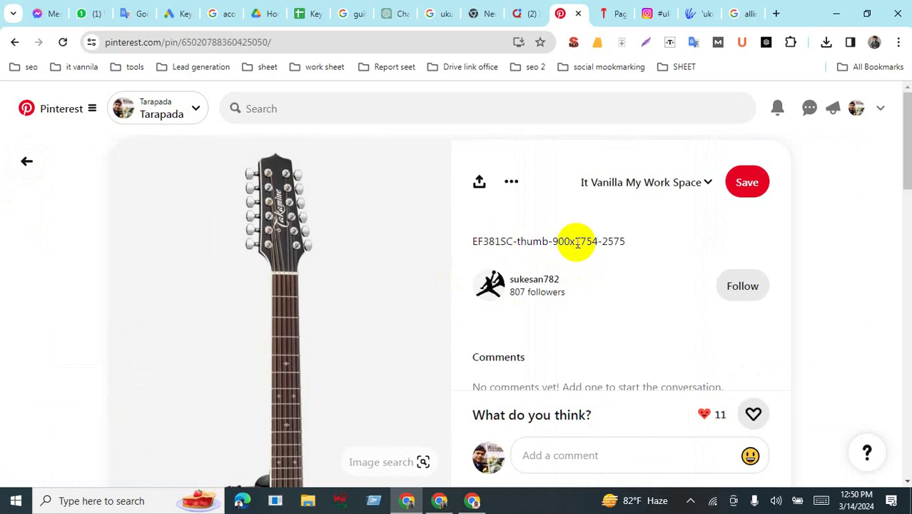
- Search Google in a new tab for the pin's title EF381SC-thumb-900x1754-2575 and look through the results
triple_click(576, 243)
key(ctrl+c)
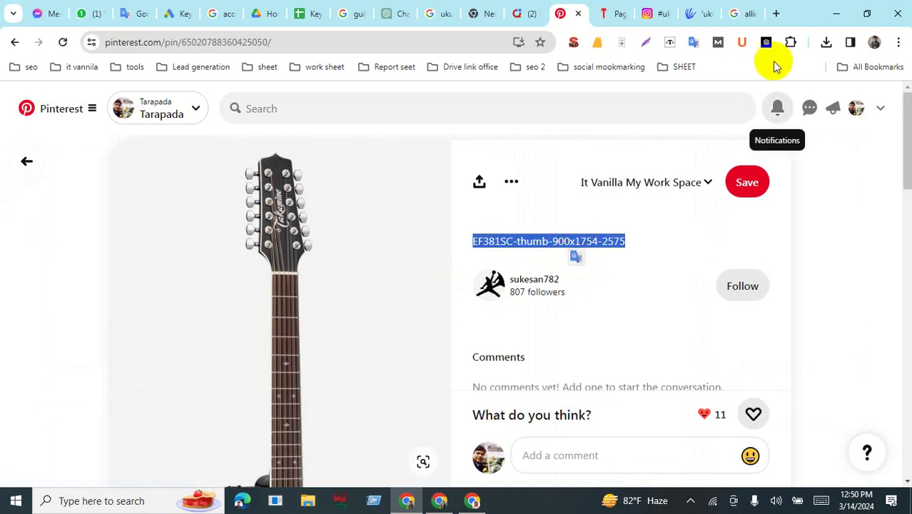
click(776, 13)
key(ctrl+v)
key(Return)
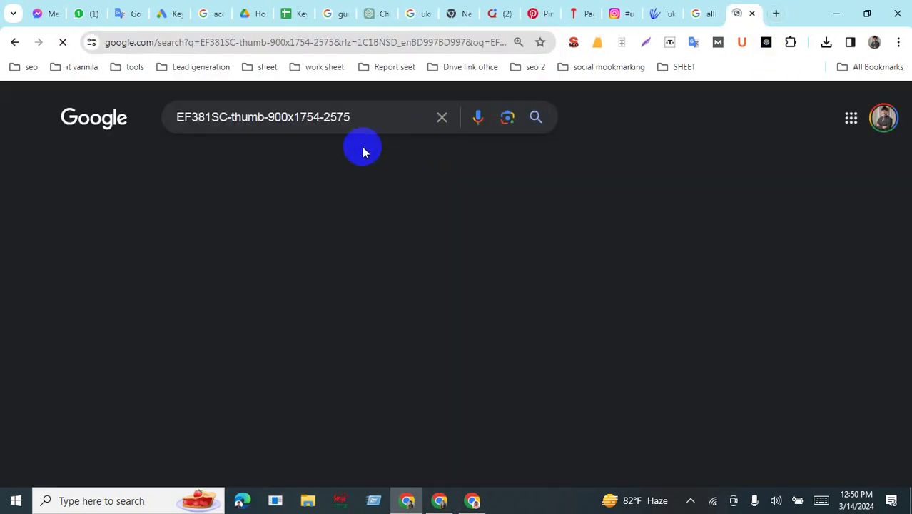
scroll(214, 354, down, 4)
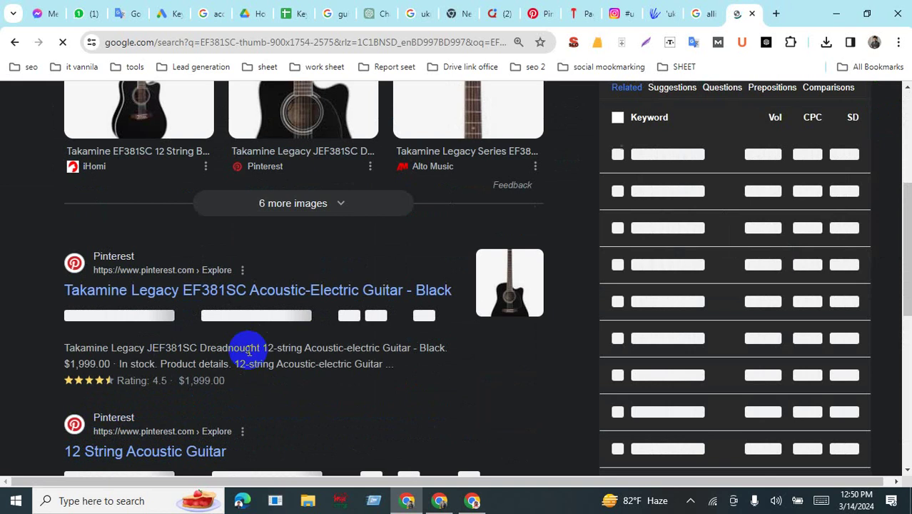
scroll(286, 348, down, 4)
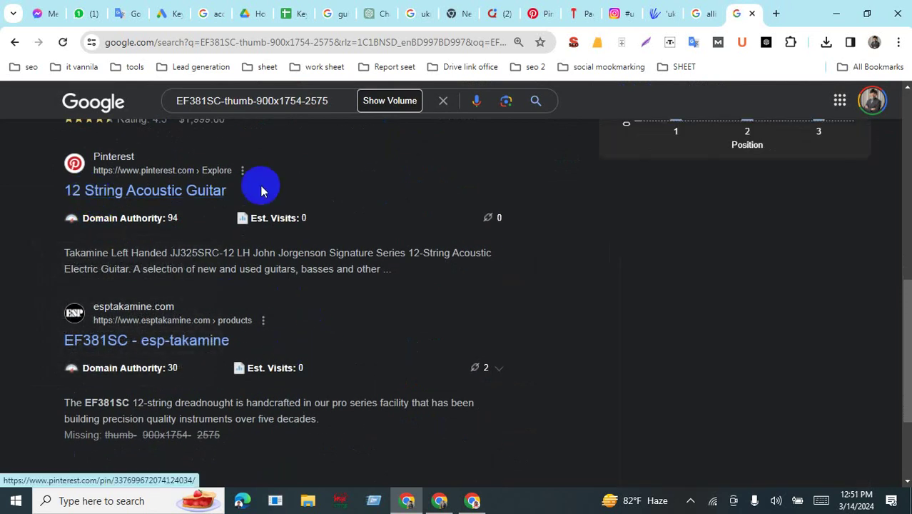
- Search Google for "String Acoustic Guitar", taken from the Pinterest result title, and look through the results
drag(260, 189, 100, 191)
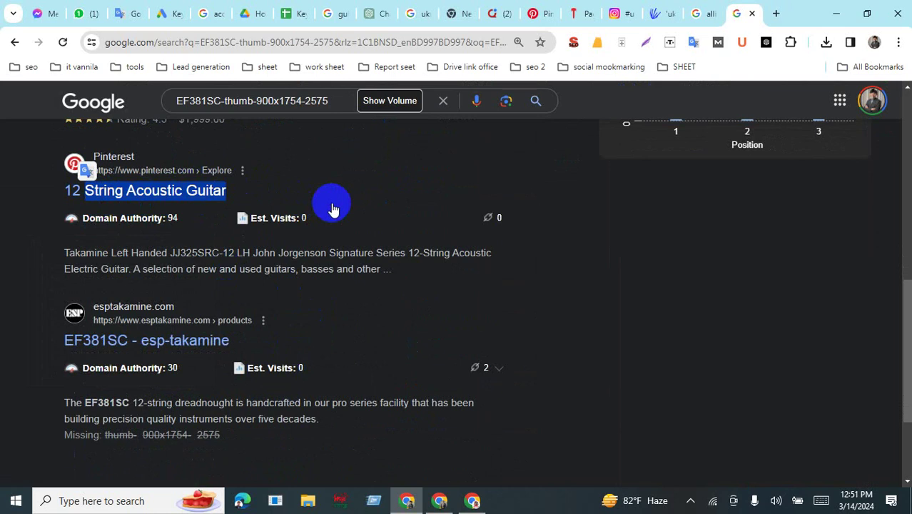
triple_click(302, 103)
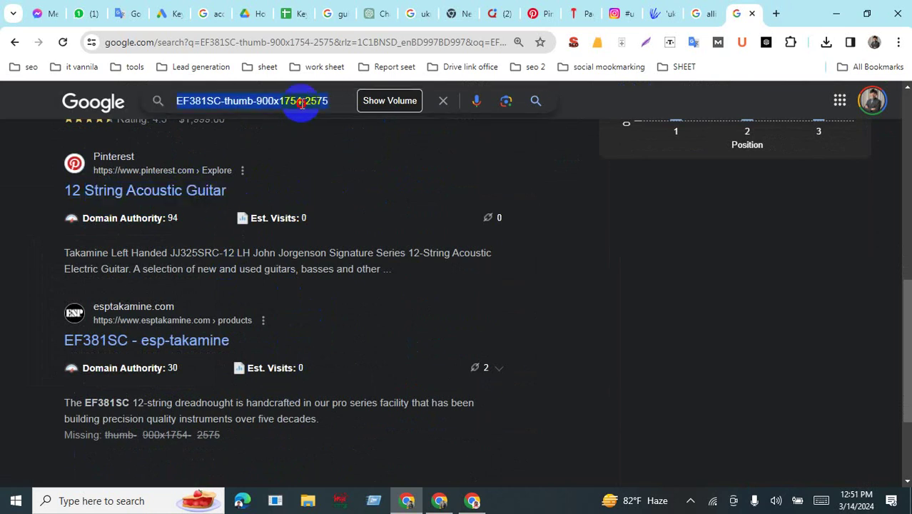
text(String Acoustic Guitar)
key(Return)
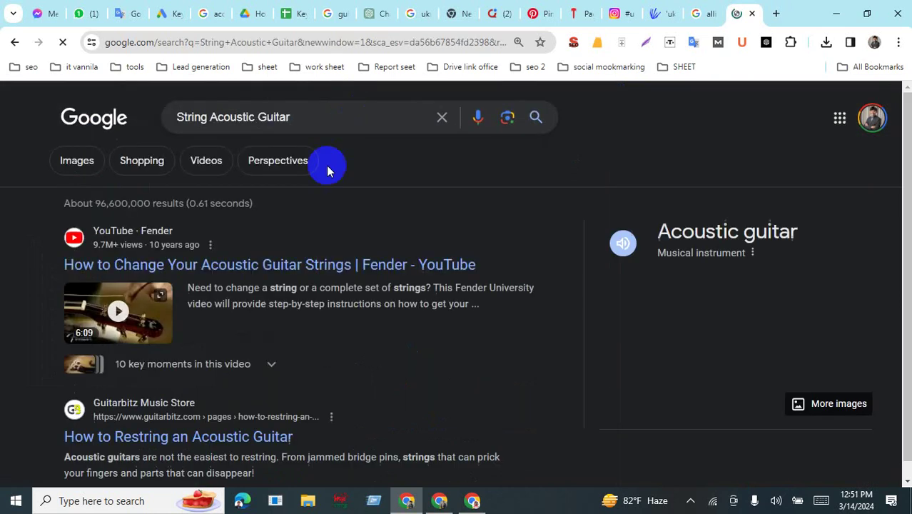
scroll(240, 205, down, 3)
scroll(240, 205, down, 3)
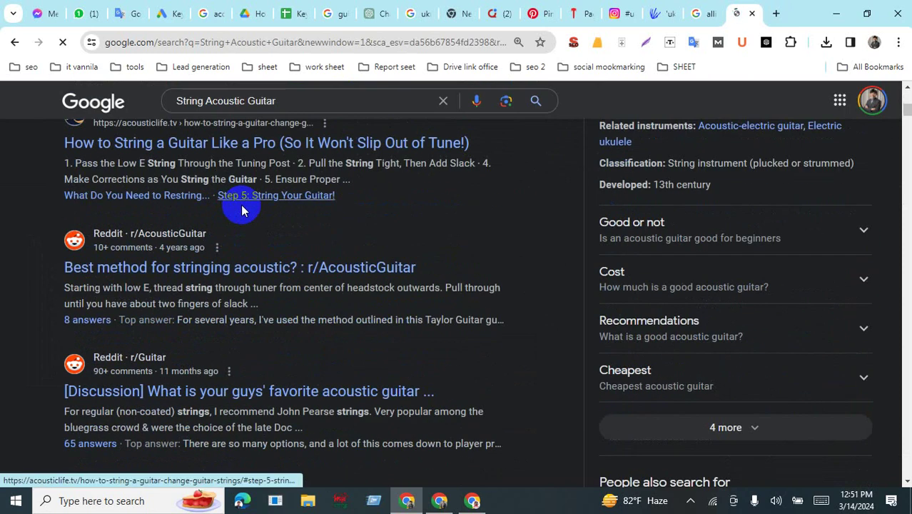
scroll(241, 205, up, 5)
scroll(240, 205, up, 1)
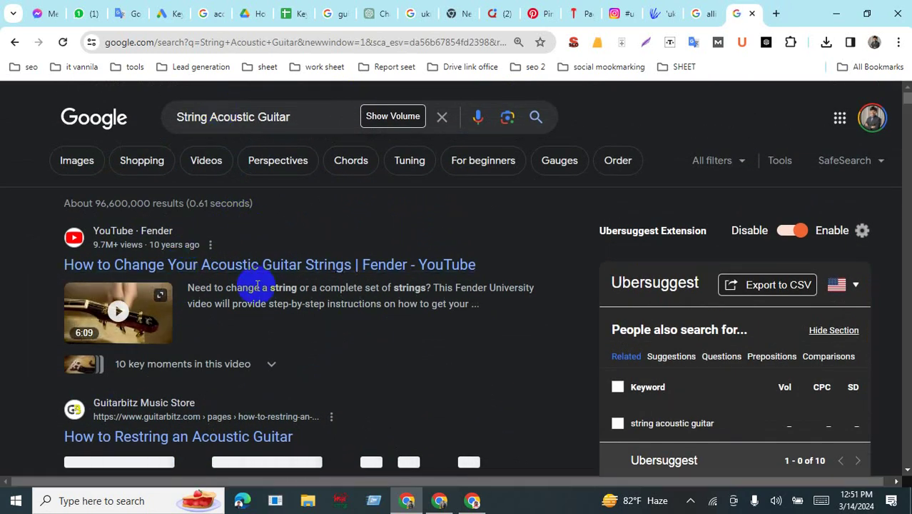
- Show the search volume for String Acoustic Guitar and examine the domain authority of the ranking sites
click(383, 118)
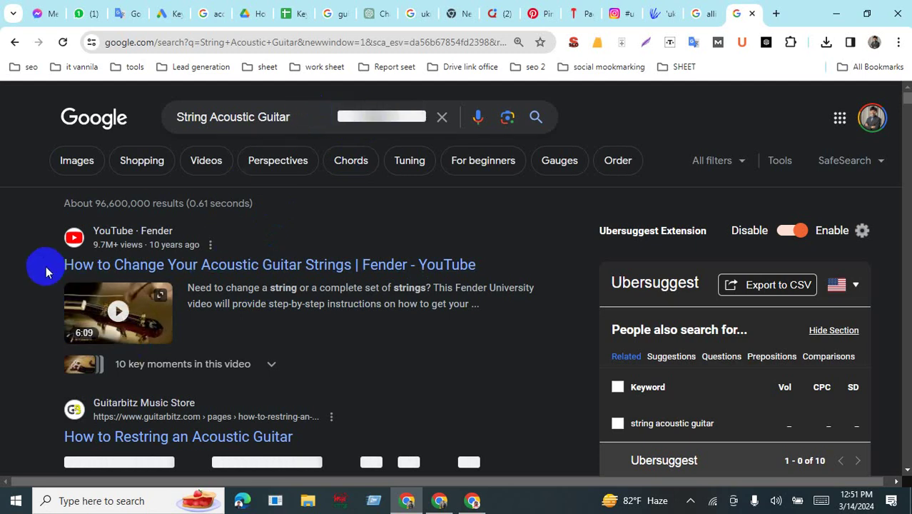
scroll(348, 278, down, 3)
scroll(348, 278, down, 5)
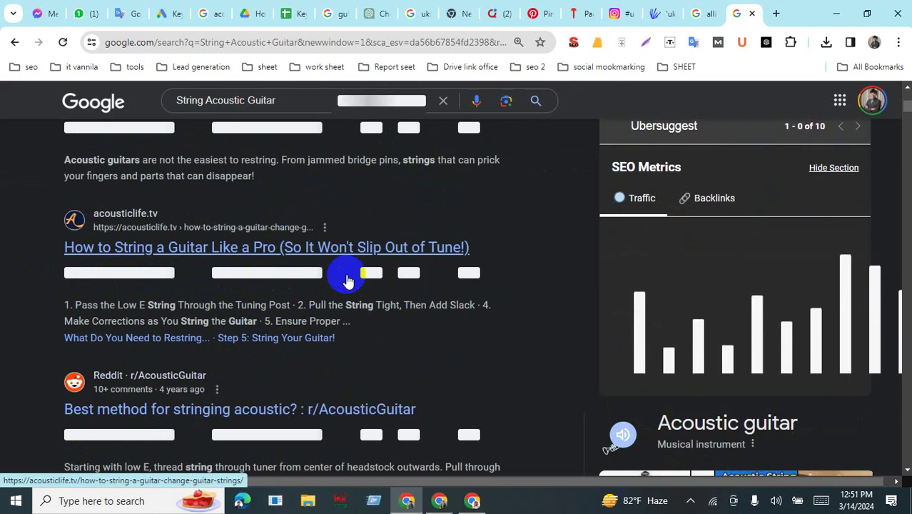
scroll(348, 278, down, 5)
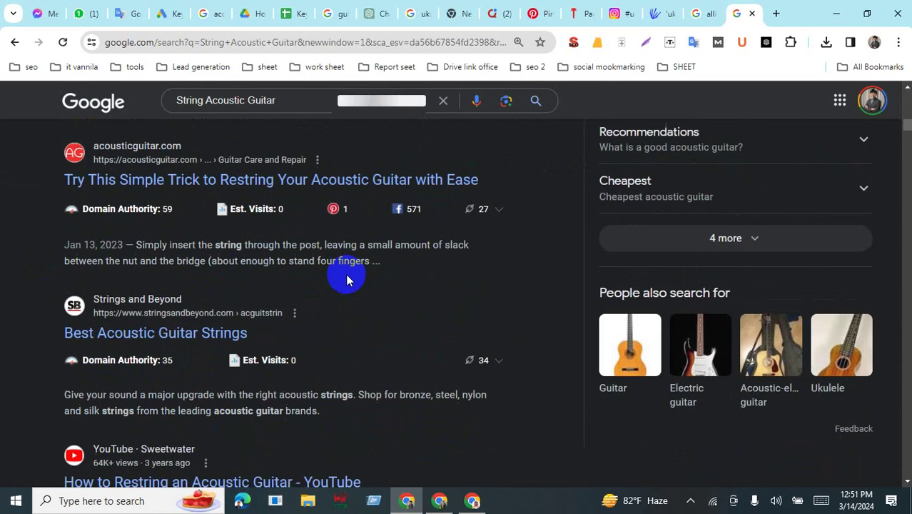
scroll(347, 278, up, 8)
scroll(346, 273, up, 6)
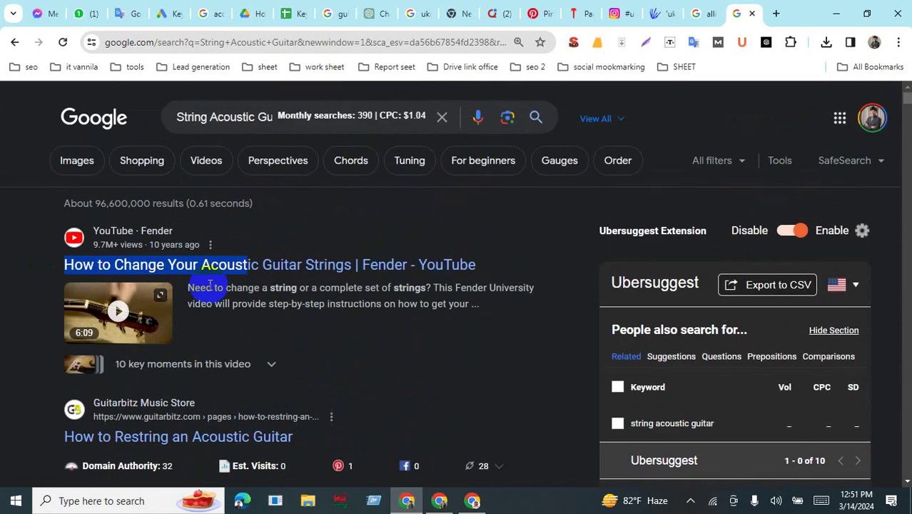
click(770, 108)
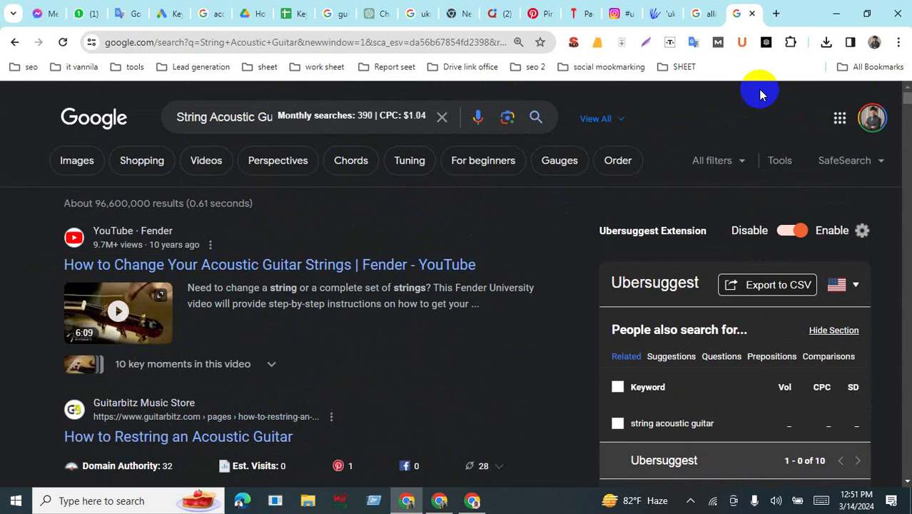
- Return to the guitar keyword ideas in Google Ads Keyword Planner and dismiss the report download notice
click(662, 14)
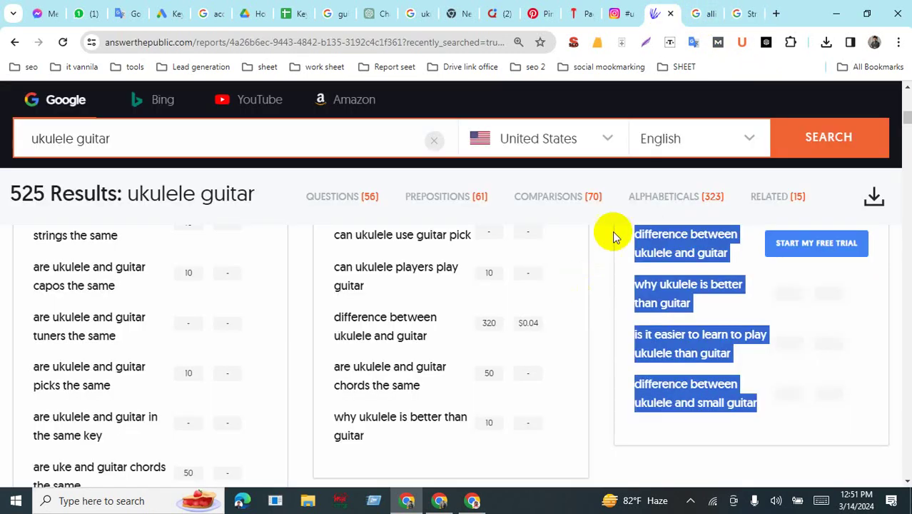
click(245, 13)
click(166, 13)
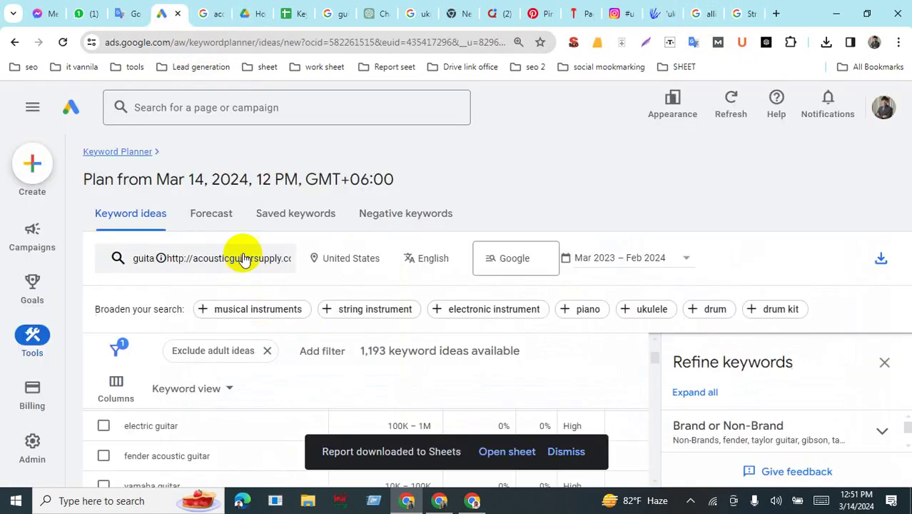
click(567, 452)
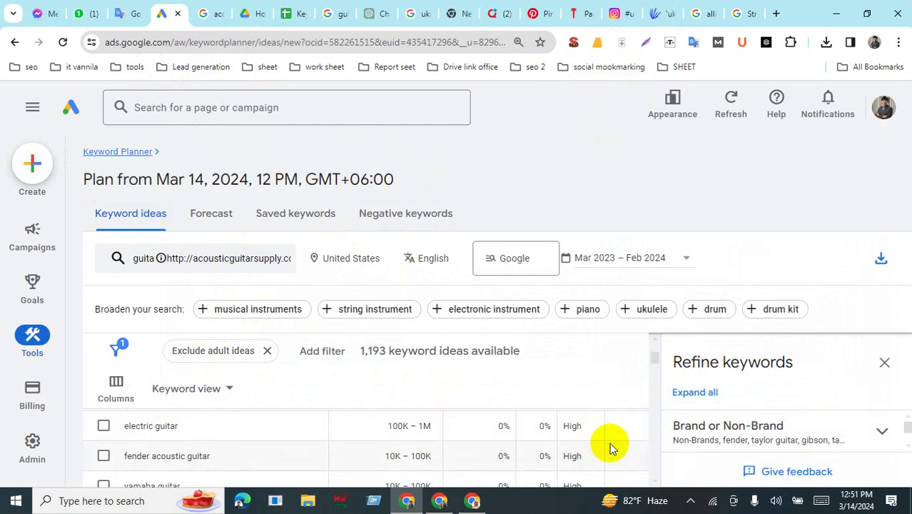
- Expand the Brand or Non-Brand refinement and examine the listed guitar brands and their keyword counts
scroll(564, 421, down, 1)
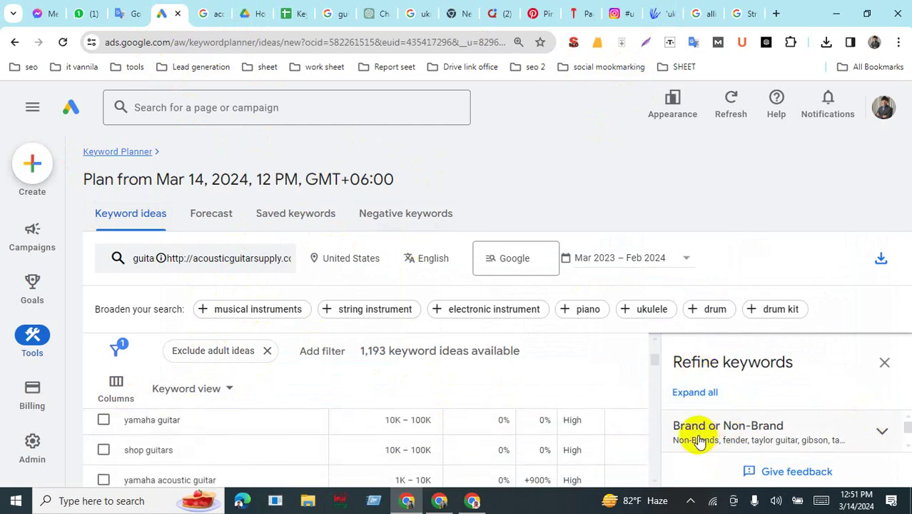
click(884, 434)
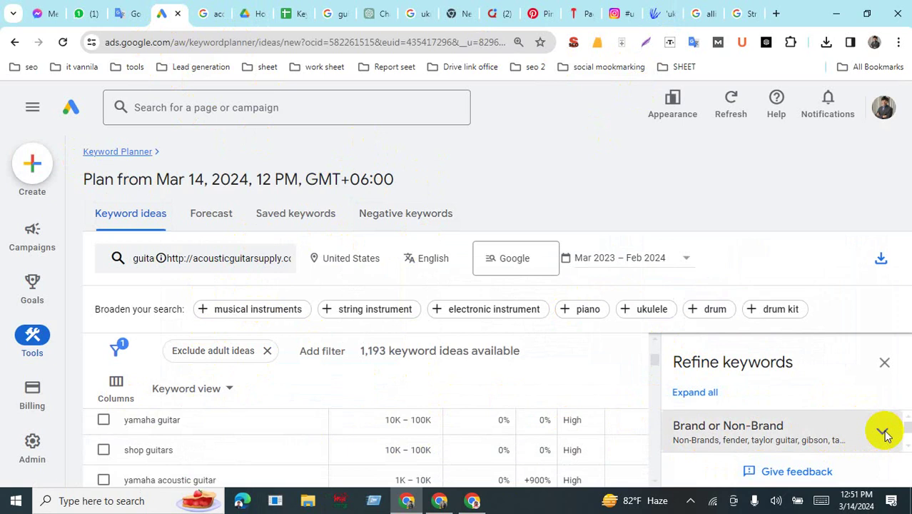
scroll(516, 380, down, 2)
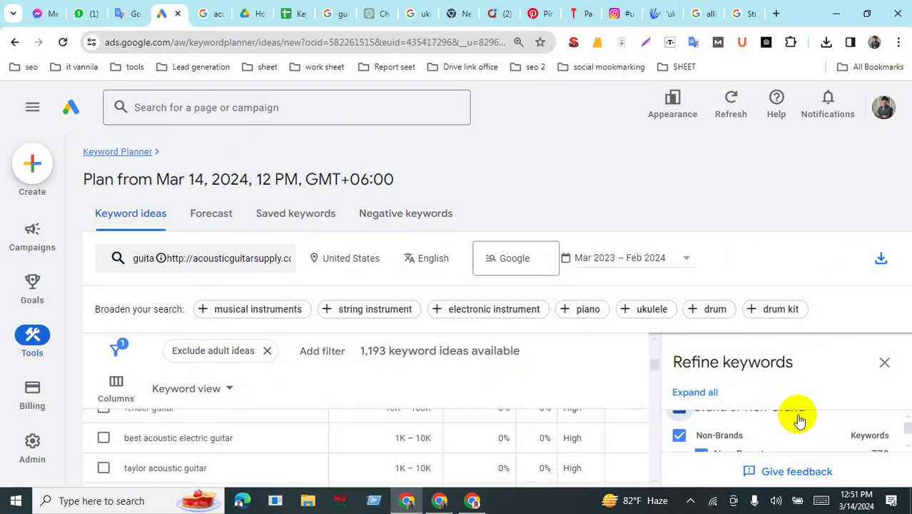
scroll(849, 437, down, 1)
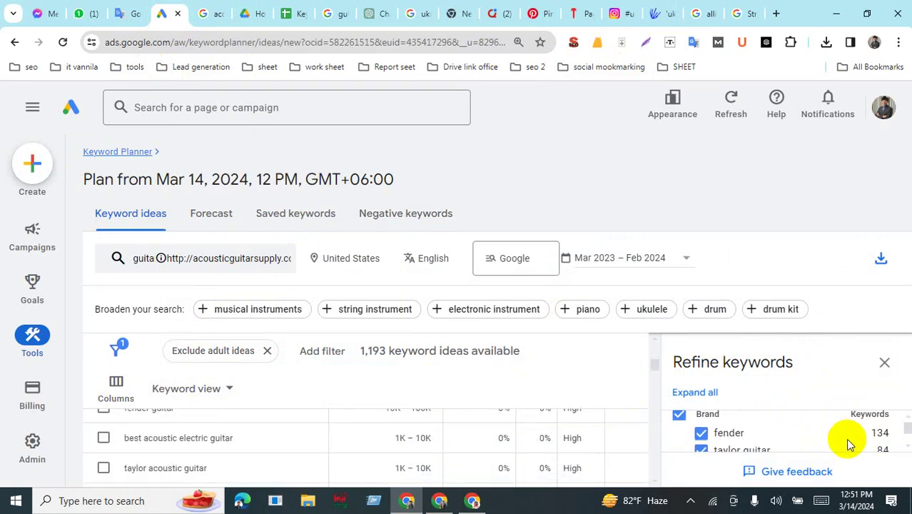
scroll(846, 439, down, 2)
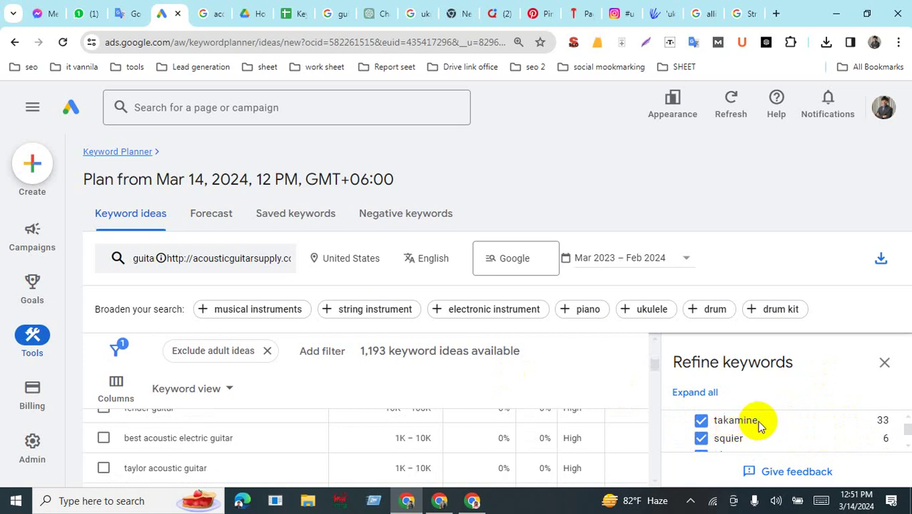
drag(759, 424, 723, 453)
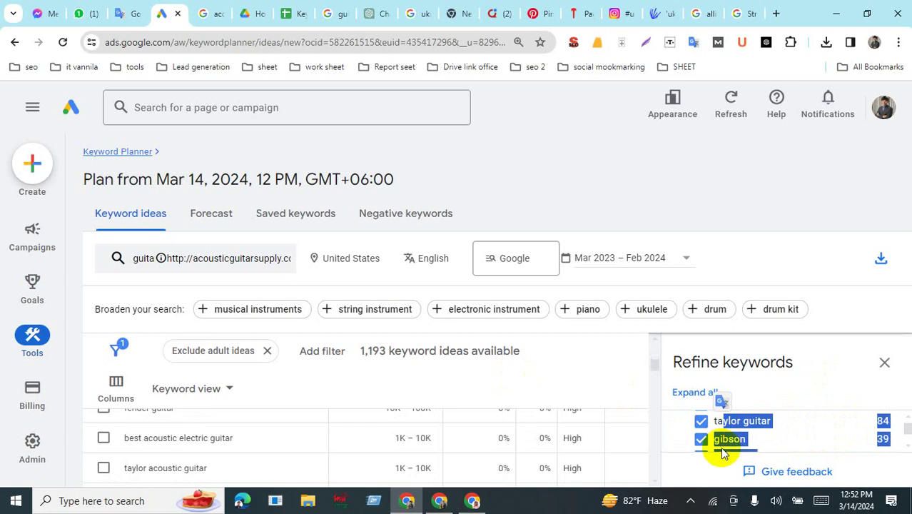
click(721, 443)
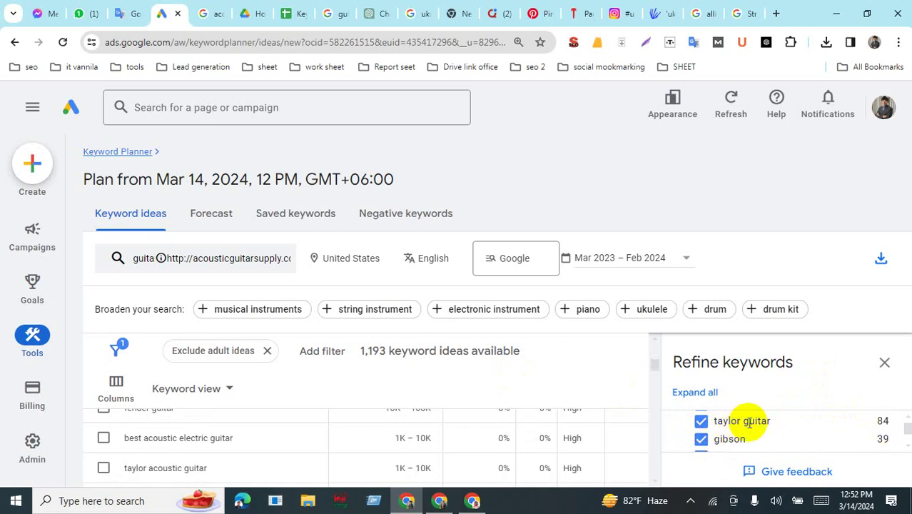
drag(778, 427, 735, 431)
scroll(737, 432, up, 1)
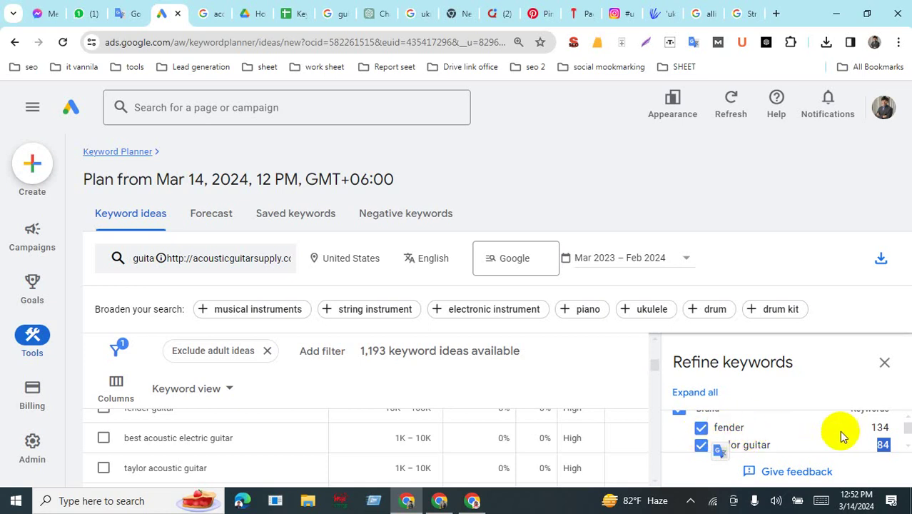
- Exclude the brands fender, taylor guitar, blueridge, squier and takamine from the keyword ideas, and look through the Other Brands list
click(701, 427)
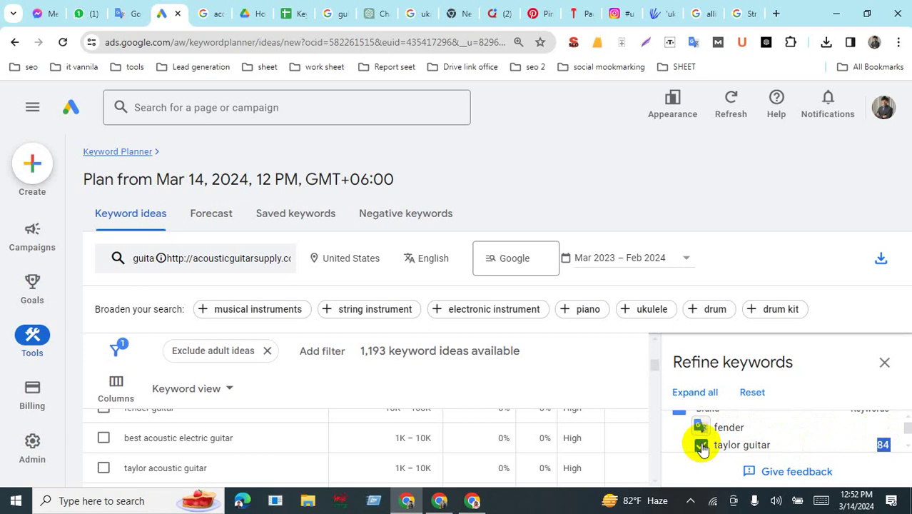
click(702, 445)
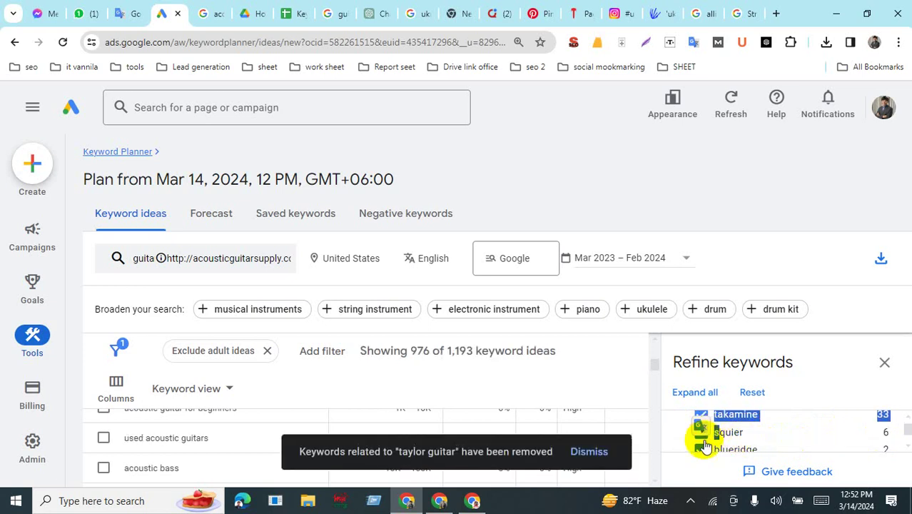
click(701, 450)
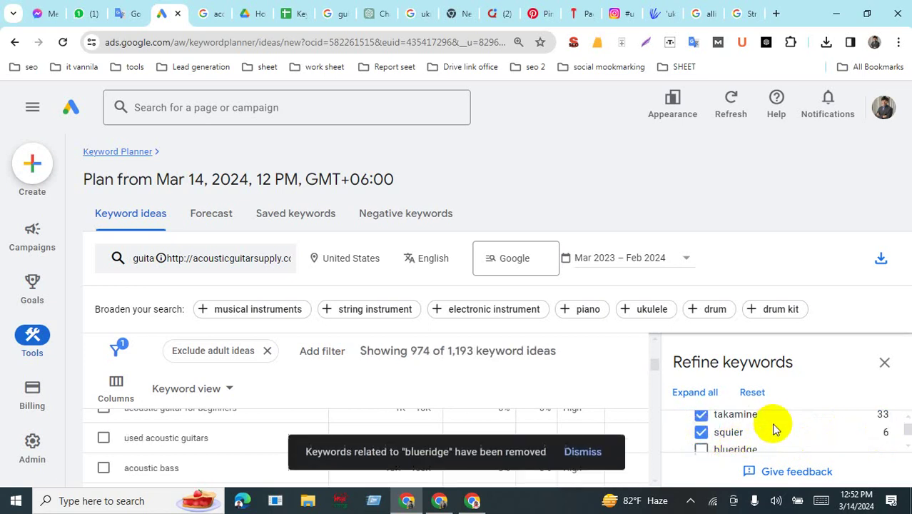
click(702, 433)
click(701, 415)
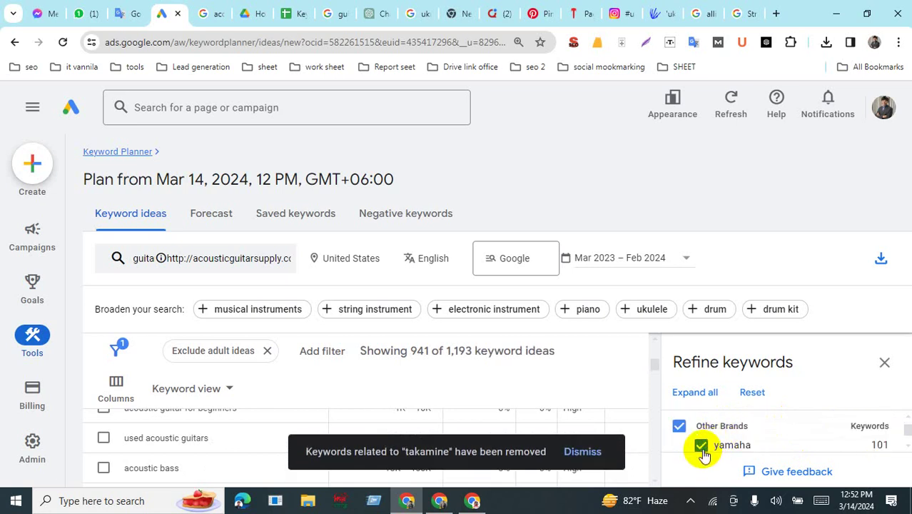
drag(759, 446, 729, 447)
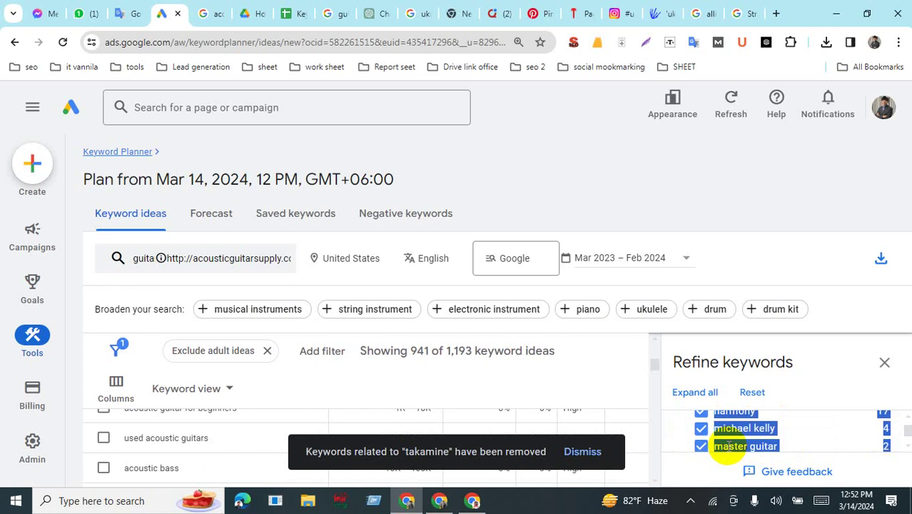
- Exclude cort and the Other Brands group from the keyword ideas, and close the keyword refinements
scroll(729, 447, down, 2)
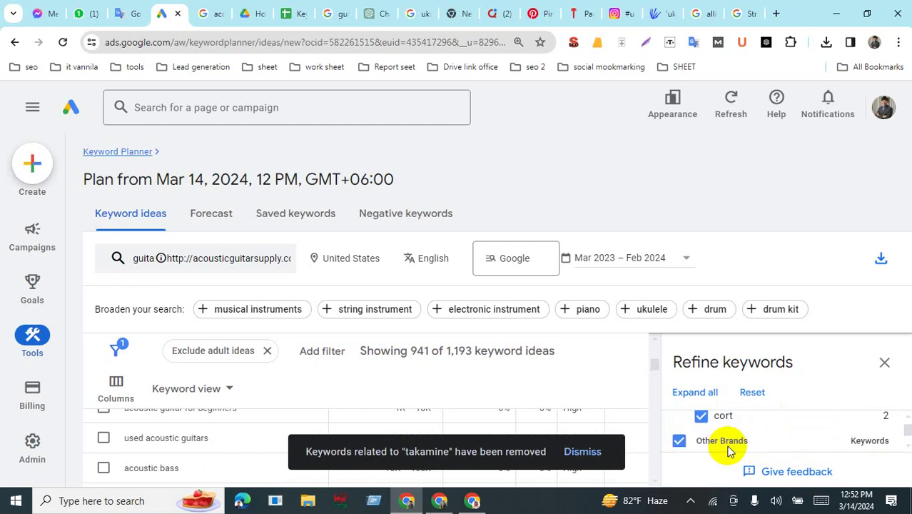
click(700, 419)
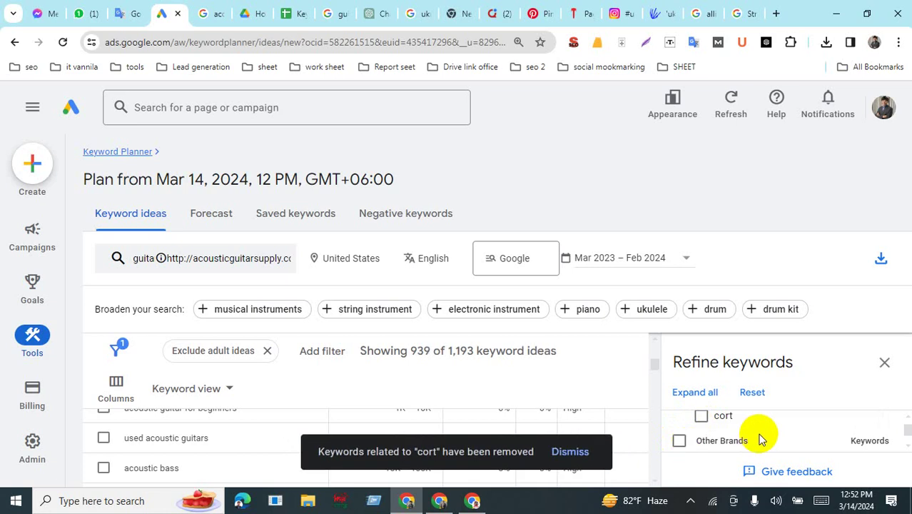
scroll(759, 434, down, 2)
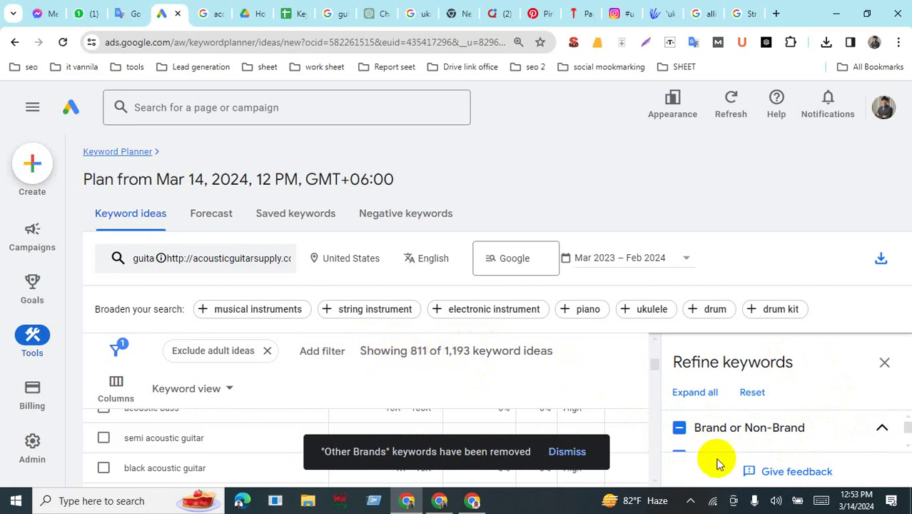
click(884, 365)
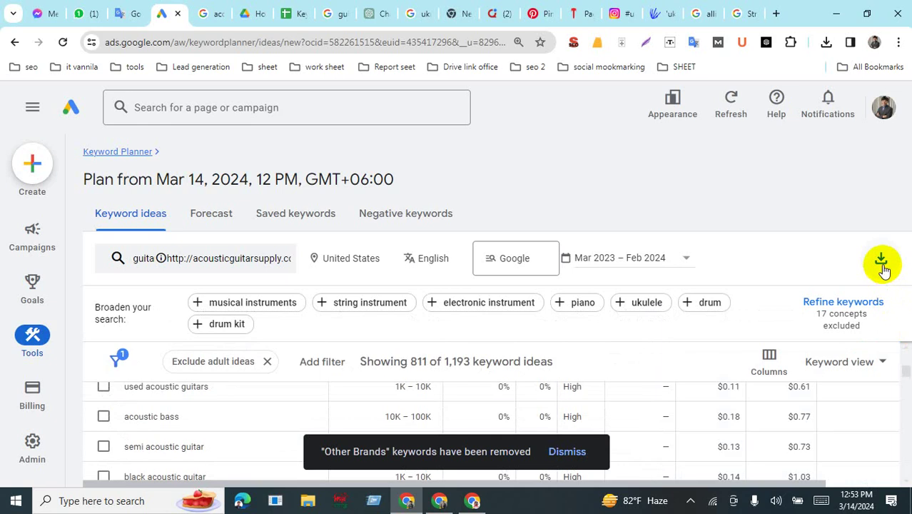
- Switch to the Keyword Stats spreadsheet in Google Sheets and look through the Guitar keyword list up to its header row
click(299, 13)
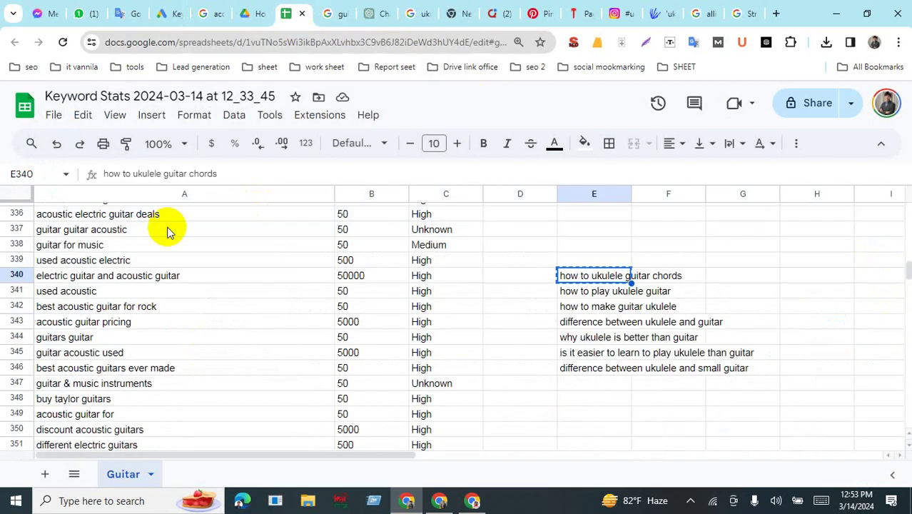
click(150, 386)
scroll(135, 365, up, 5)
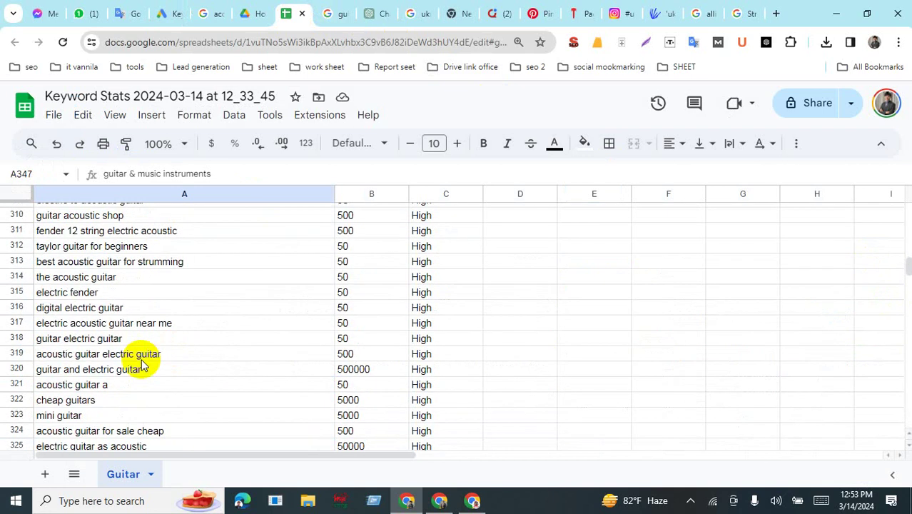
scroll(140, 364, up, 16)
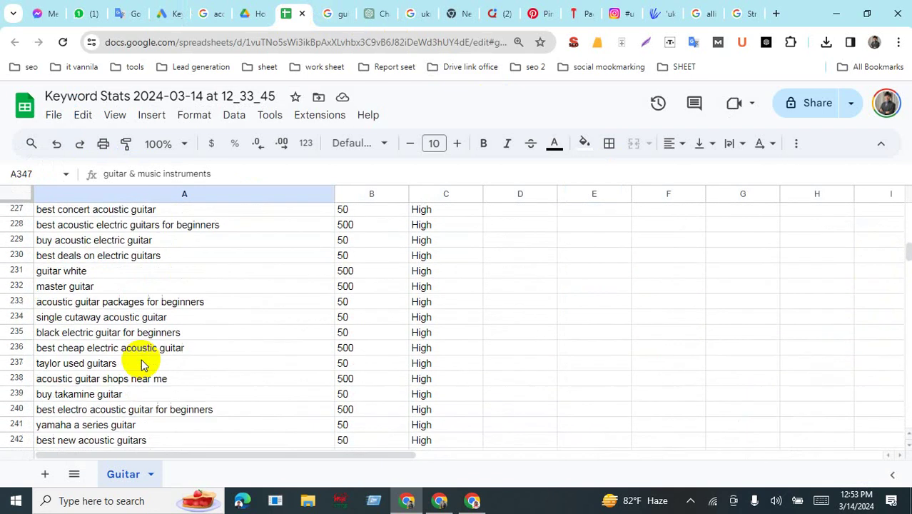
scroll(141, 364, up, 20)
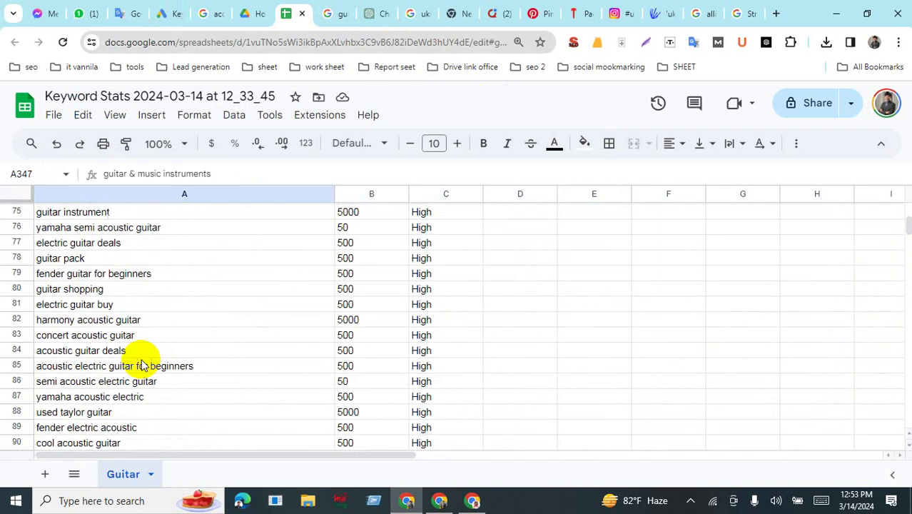
scroll(141, 364, up, 15)
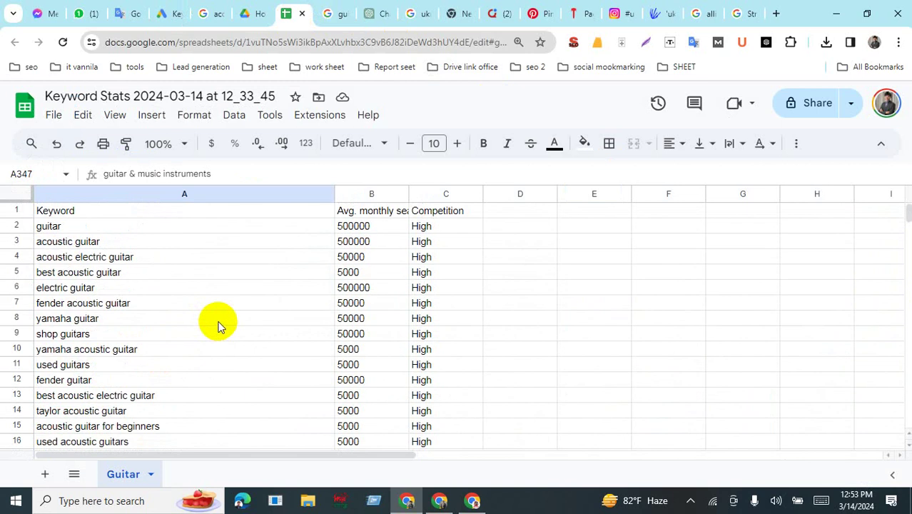
click(505, 213)
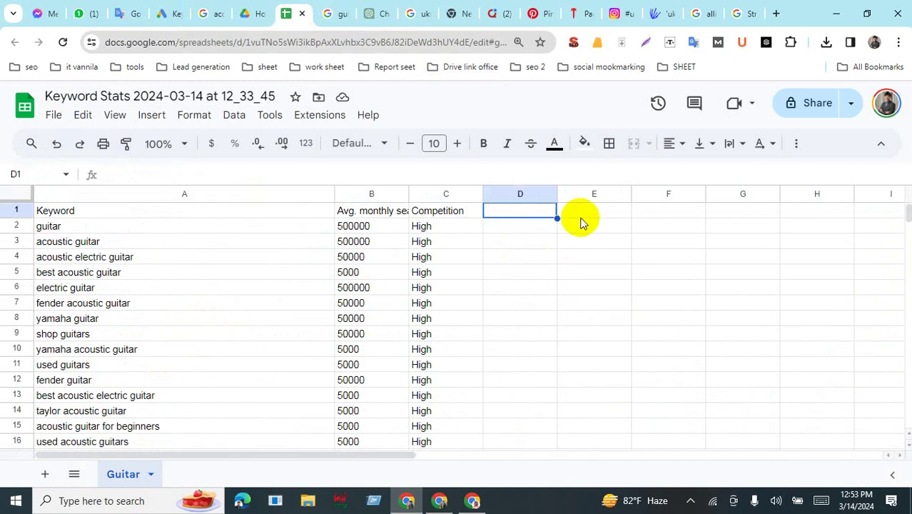
key(Right)
key(Right)
key(Right)
key(Right)
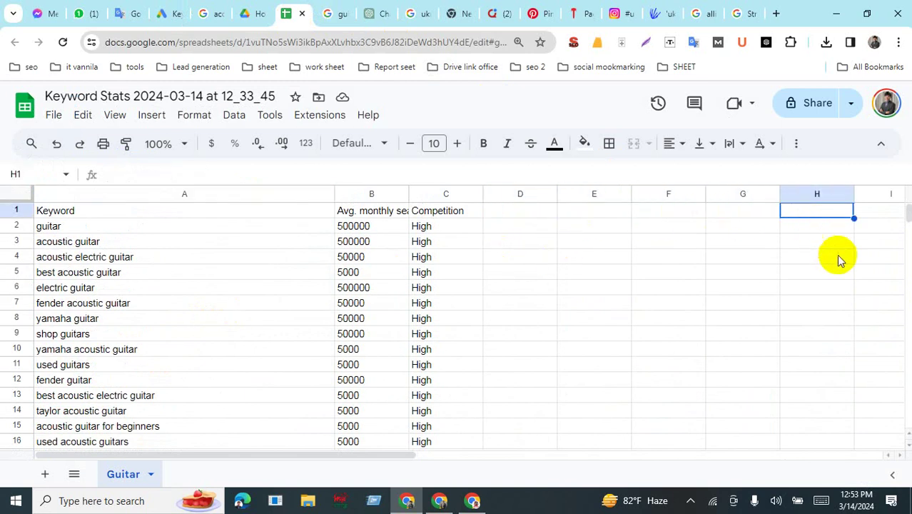
click(835, 259)
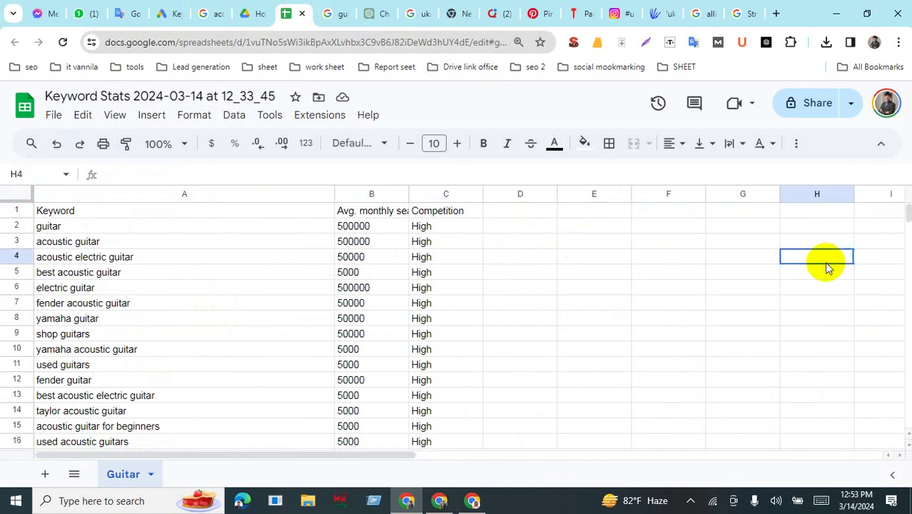
click(824, 213)
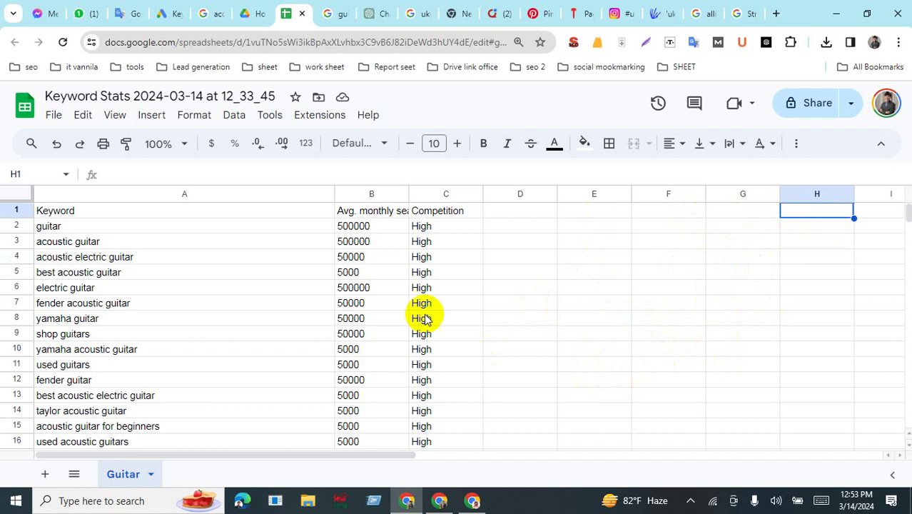
click(169, 14)
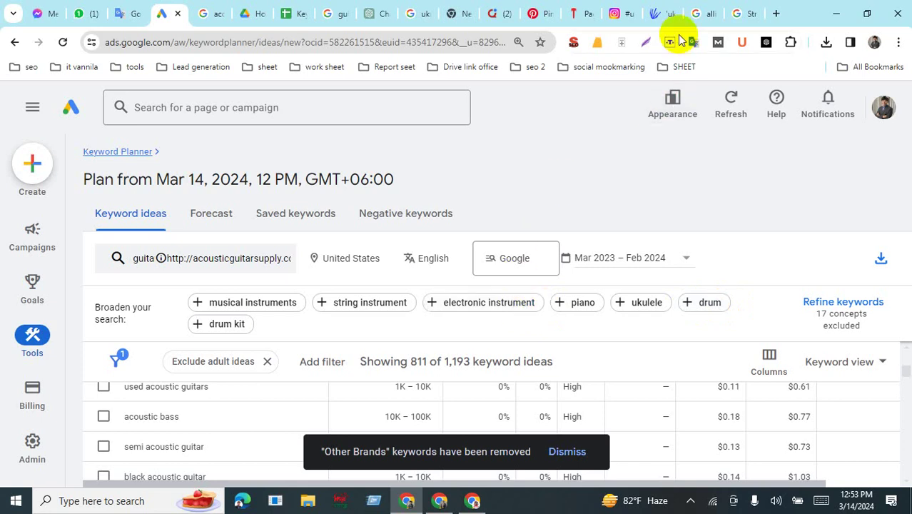
click(777, 15)
text(a)
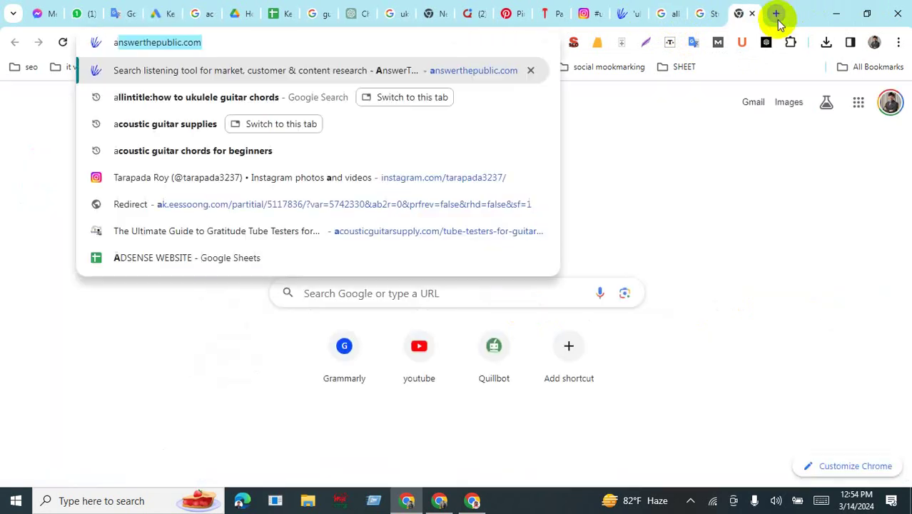
text(c)
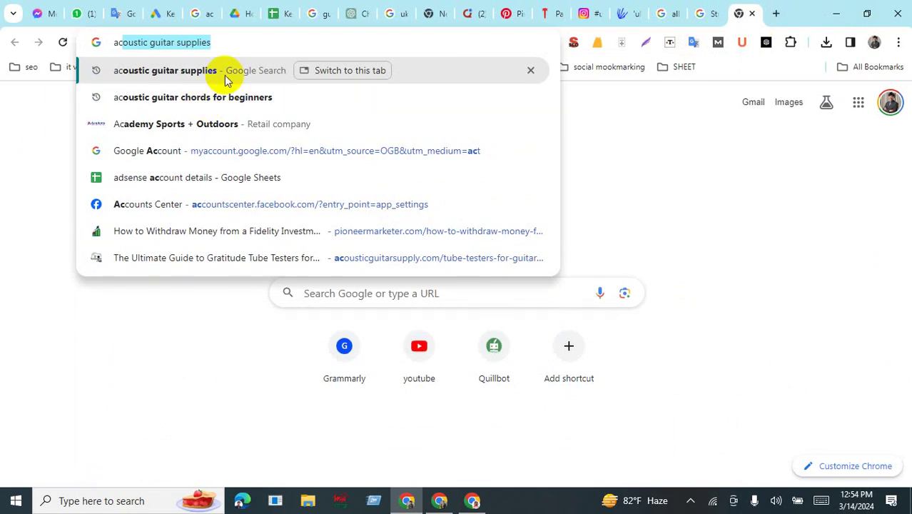
click(150, 43)
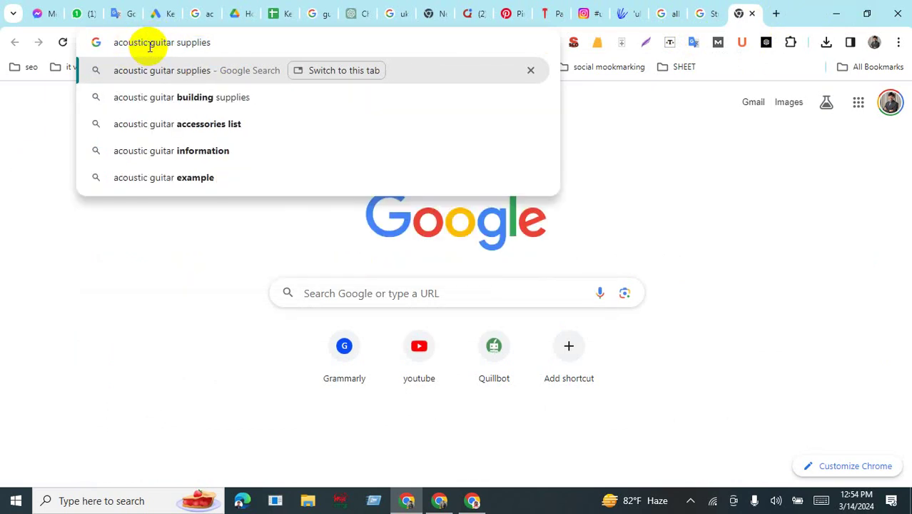
key(BackSpace)
click(172, 43)
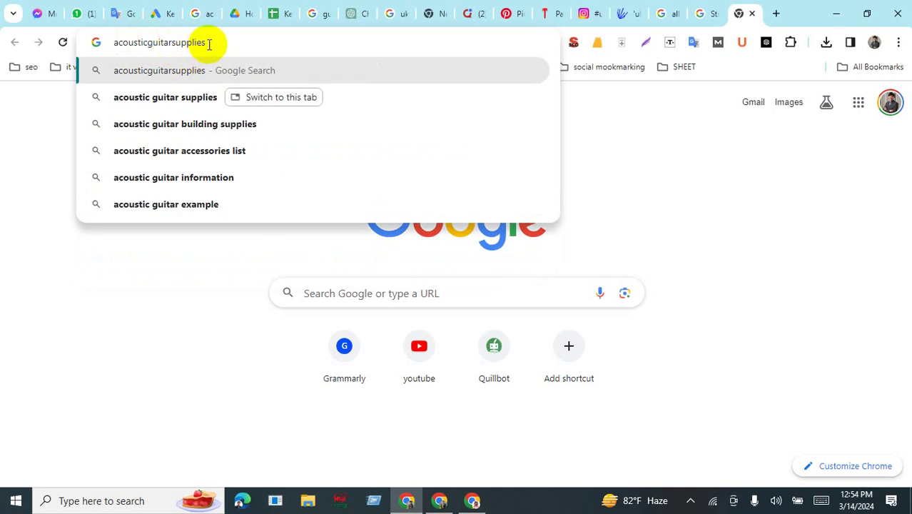
- Switch to the Chrome window showing acousticguitarsupply.com and examine the wording of the homepage's title in the SEO extension's summary
click(440, 502)
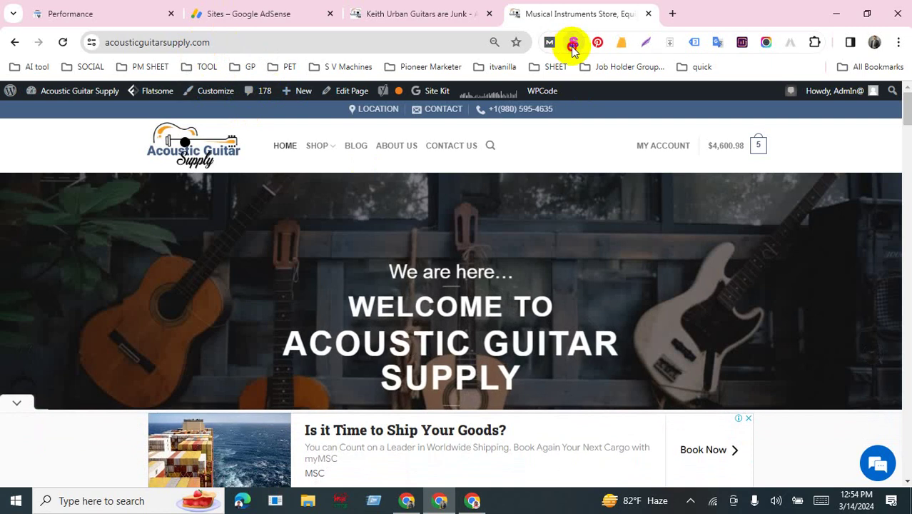
click(573, 44)
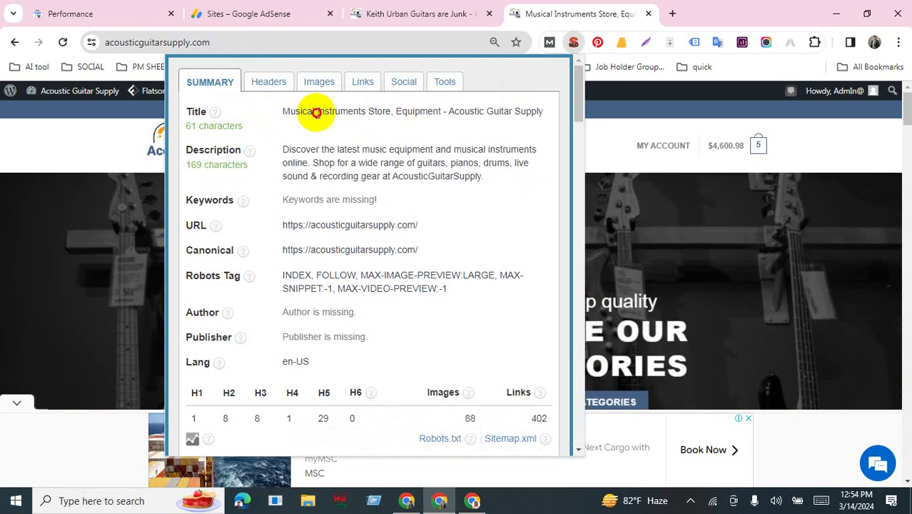
drag(316, 113, 282, 116)
click(495, 112)
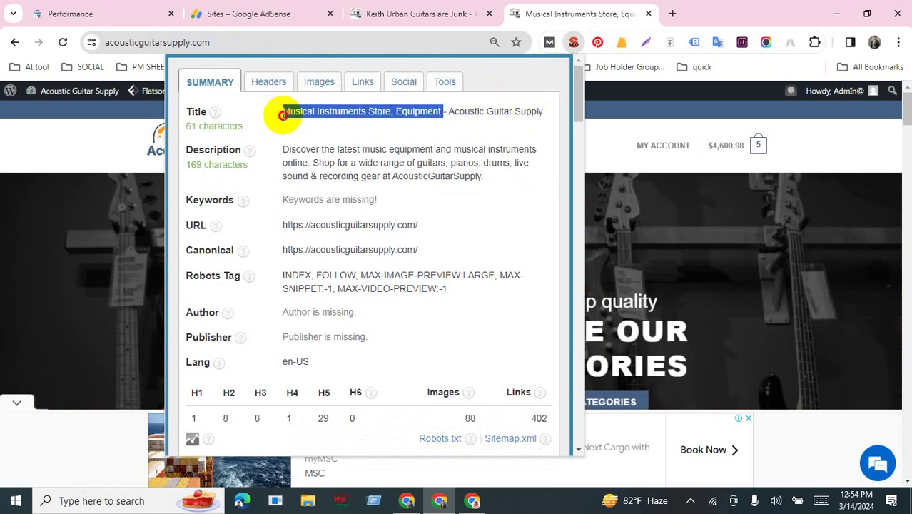
click(361, 127)
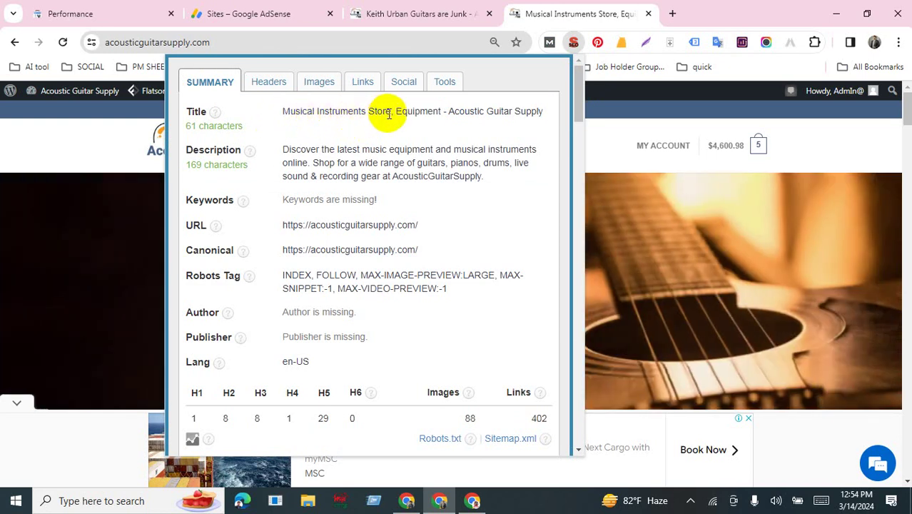
drag(388, 113, 373, 122)
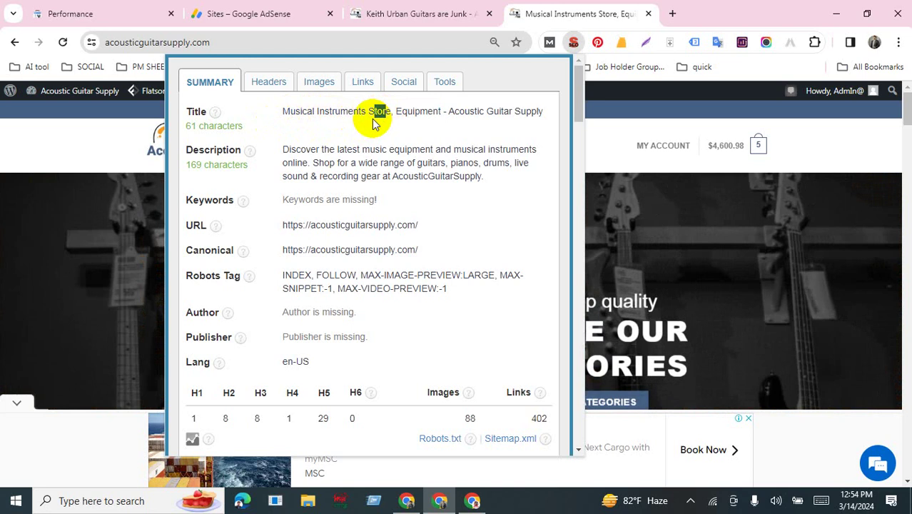
drag(438, 113, 399, 115)
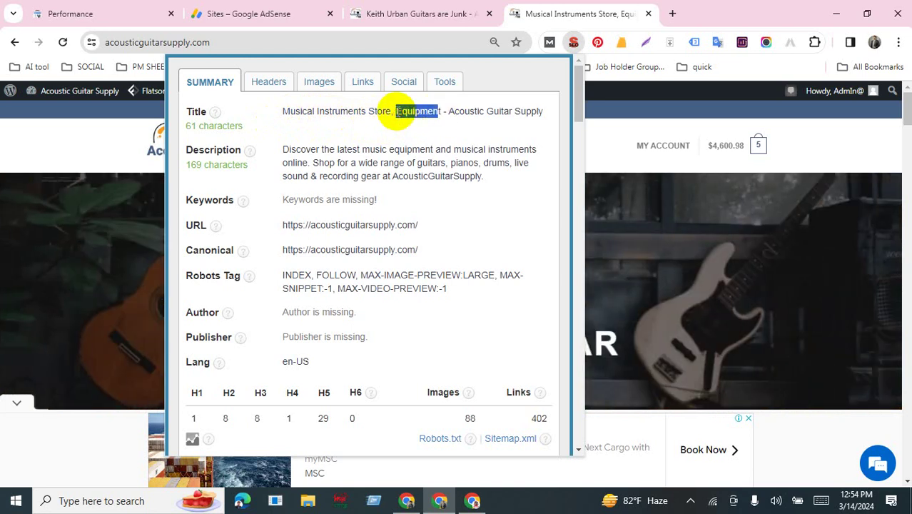
click(398, 112)
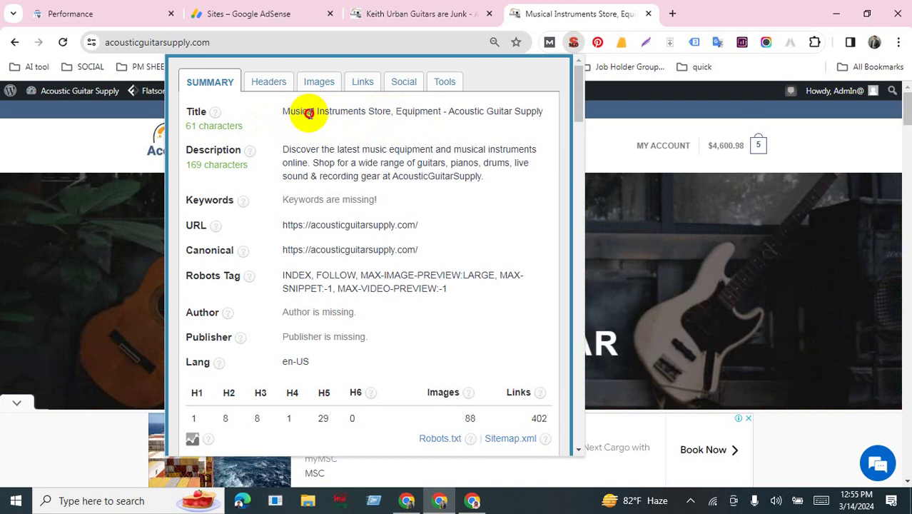
drag(313, 113, 289, 113)
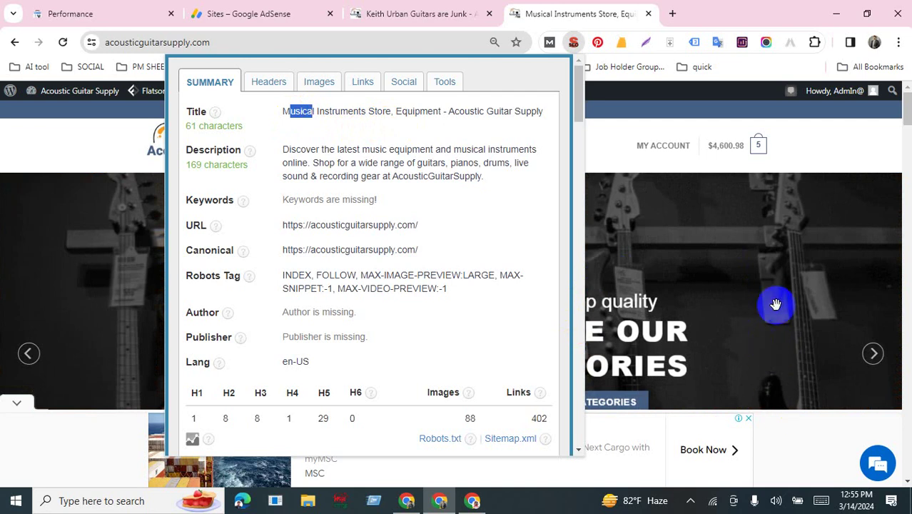
click(767, 67)
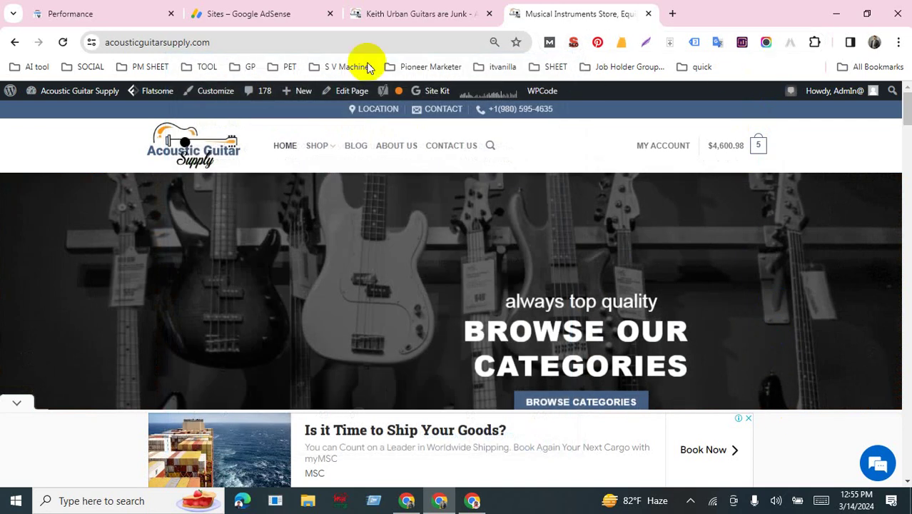
- Return to the guitar keyword ideas in Google Ads Keyword Planner and dismiss the removed-keywords notice
click(418, 507)
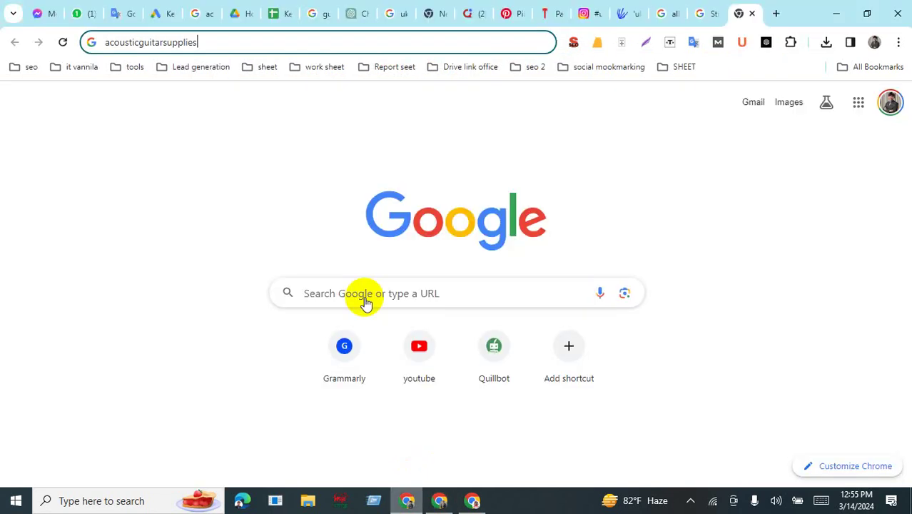
click(162, 14)
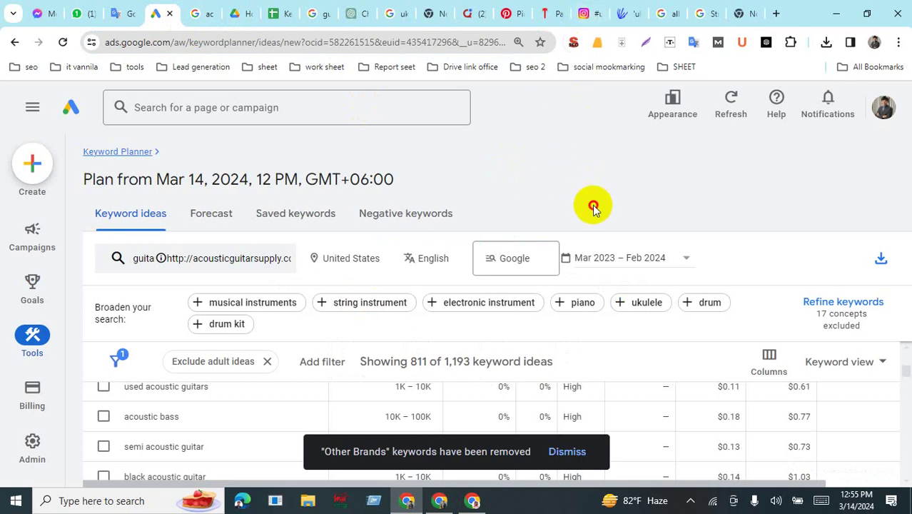
click(568, 461)
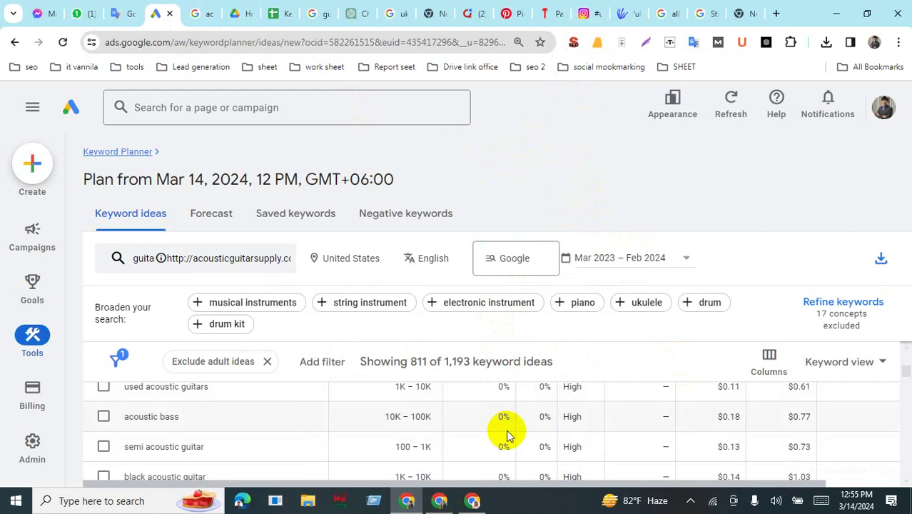
click(897, 503)
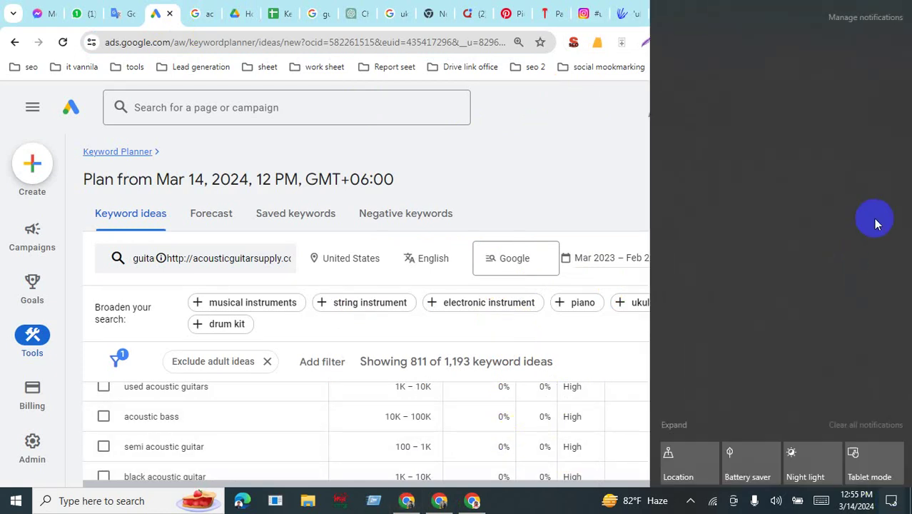
click(892, 56)
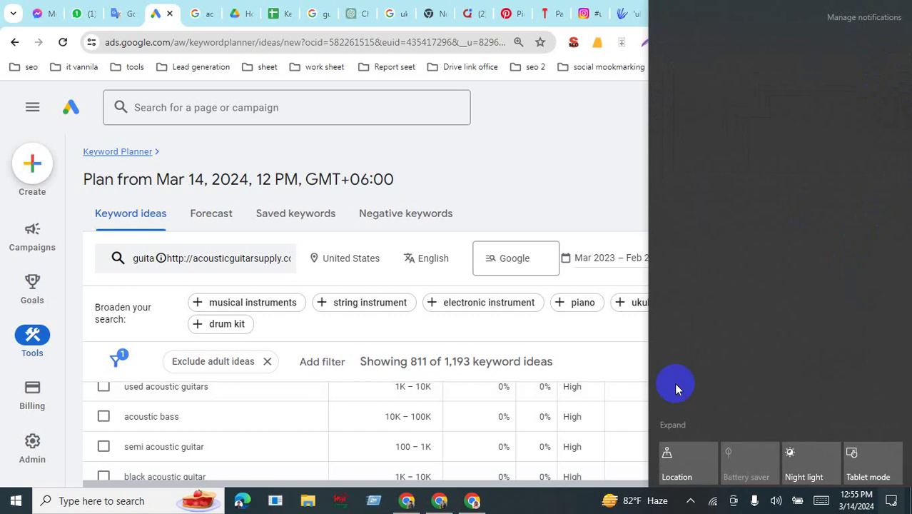
click(414, 505)
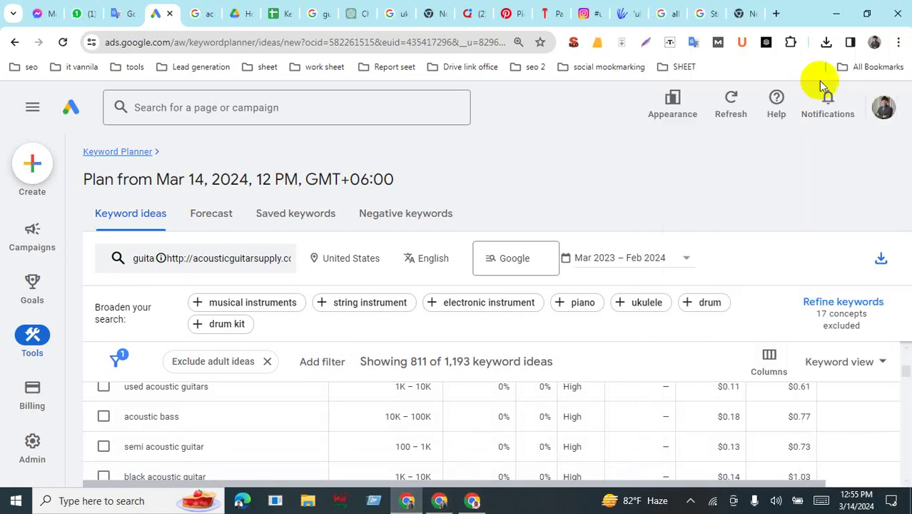
- Minimize the open browser windows to show the desktop
click(840, 16)
click(839, 16)
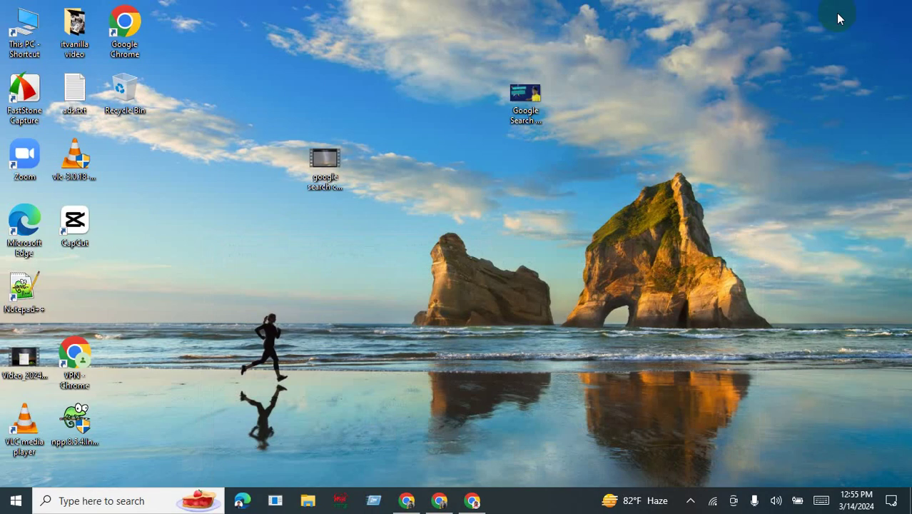